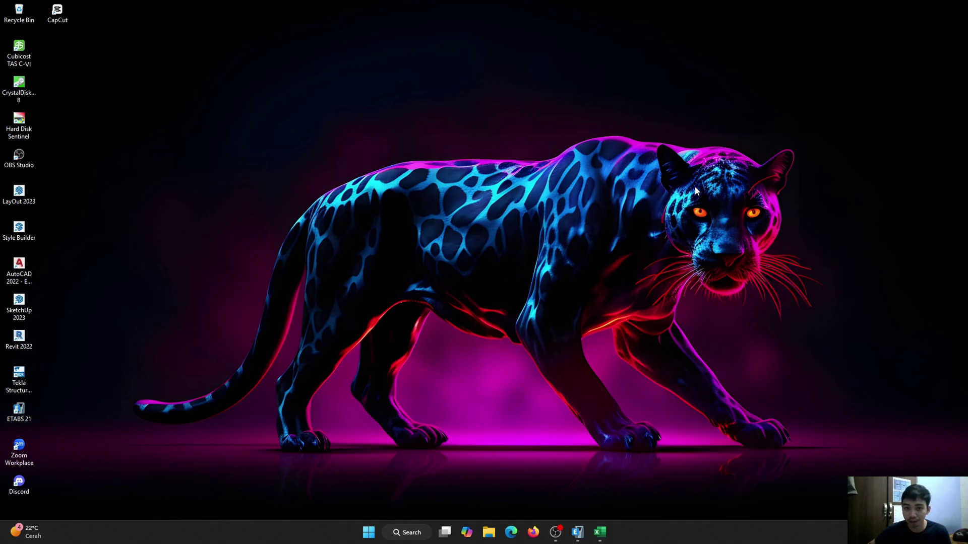
# Step: Switch to ETABS and examine the existing staircase model's plan and its M22 moment diagram in 3D
pyautogui.click(582, 530)
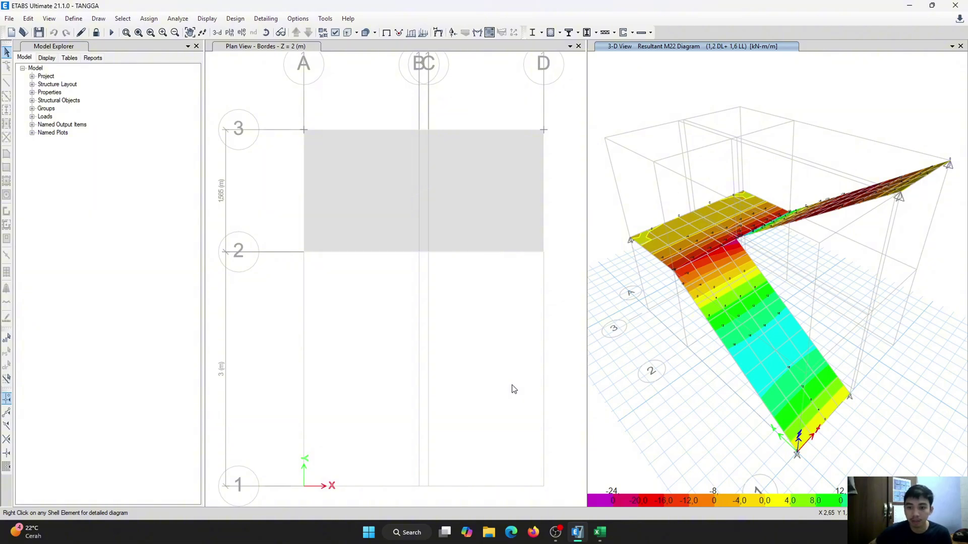
pyautogui.scroll(-5, 499, 321)
pyautogui.scroll(5, 460, 331)
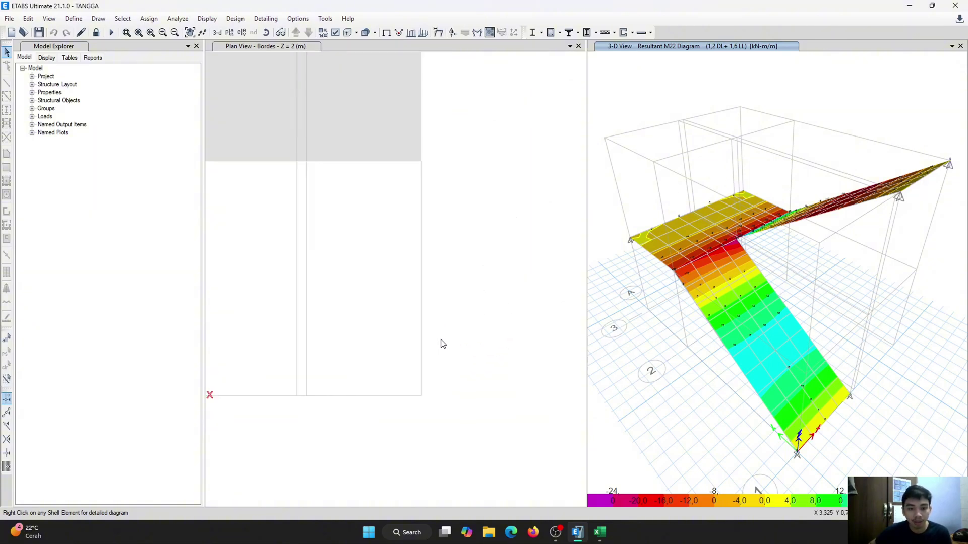
pyautogui.scroll(-2, 471, 304)
pyautogui.scroll(-3, 746, 298)
pyautogui.scroll(2, 770, 302)
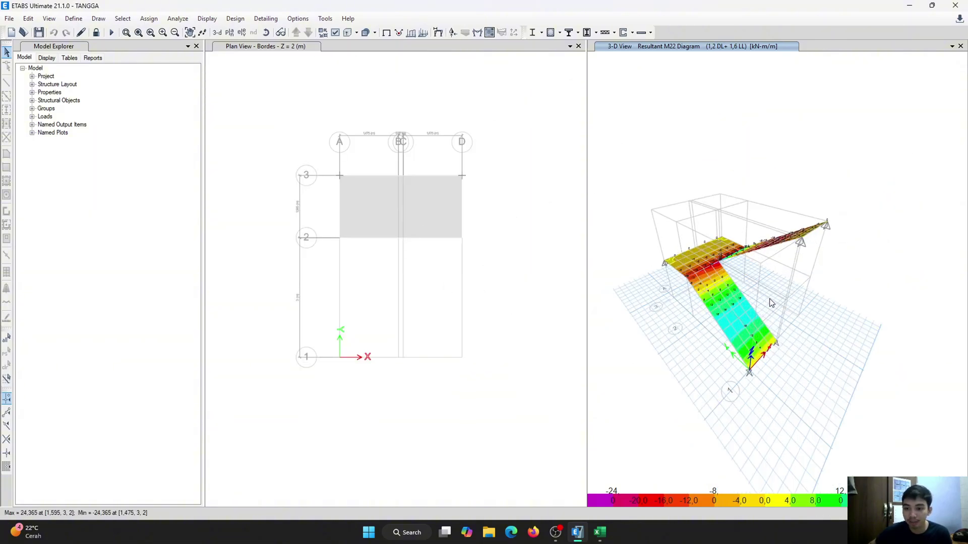
pyautogui.scroll(2, 771, 302)
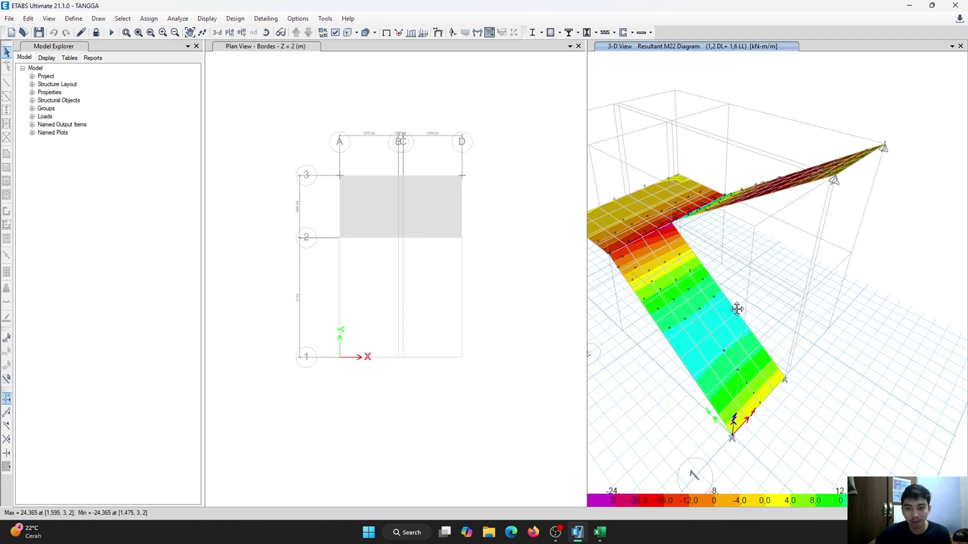
pyautogui.keyDown('shift'); pyautogui.moveTo(778, 301); pyautogui.dragTo(769, 283, button='middle'); pyautogui.keyUp('shift')
pyautogui.scroll(-3, 780, 280)
pyautogui.scroll(4, 780, 281)
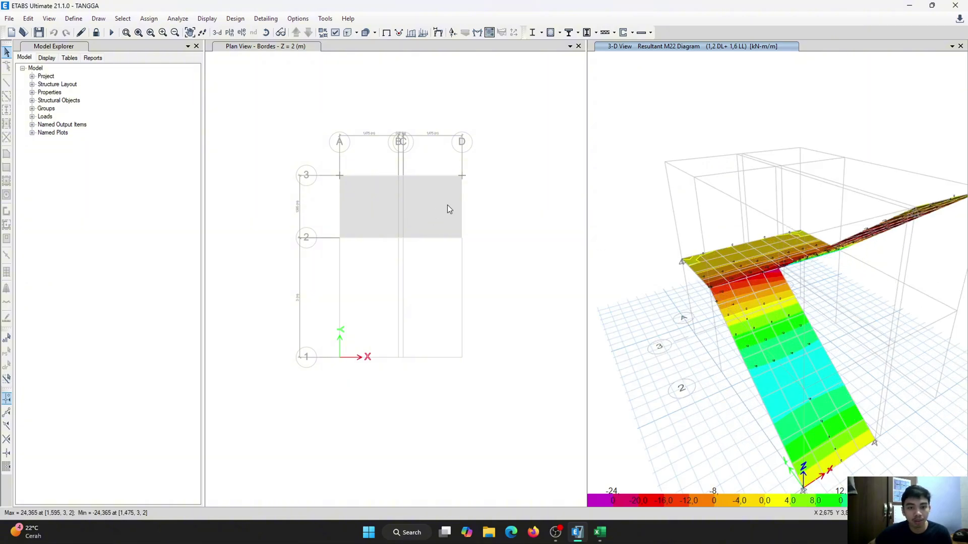
# Step: Start a new model and discard the unsaved changes to TANGGA
pyautogui.click(13, 20)
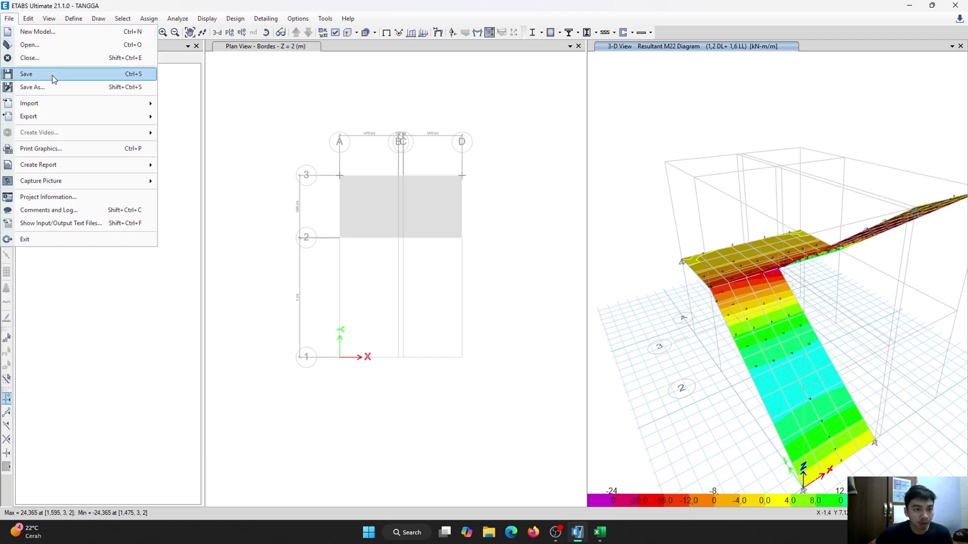
pyautogui.click(52, 31)
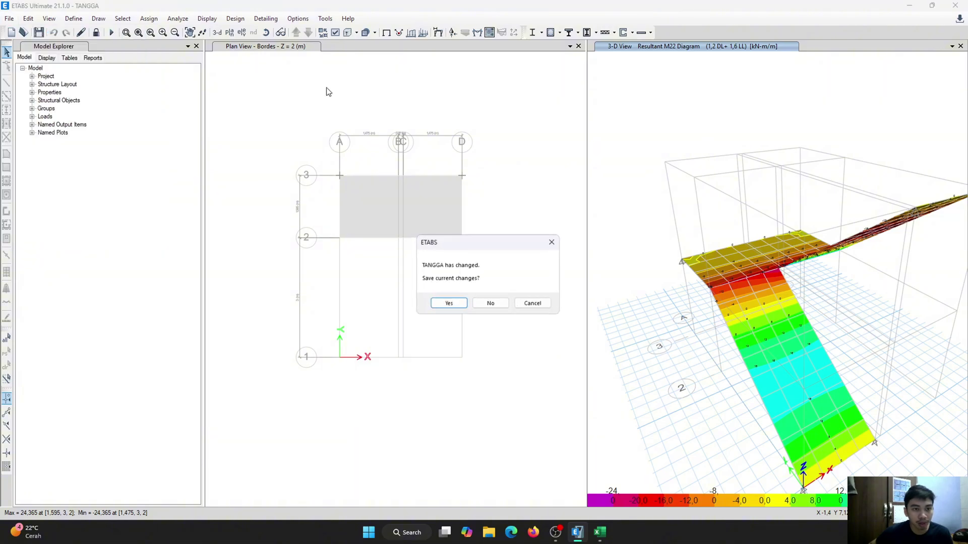
pyautogui.click(491, 304)
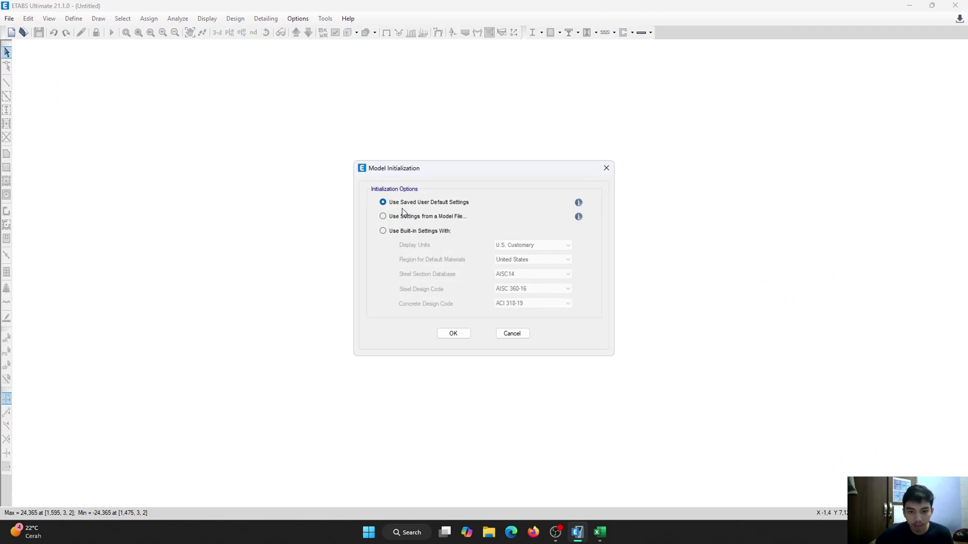
# Step: Initialize the model with built-in settings, using concrete design code ACI 318-14 and keeping steel design code AISC 360-16
pyautogui.click(412, 231)
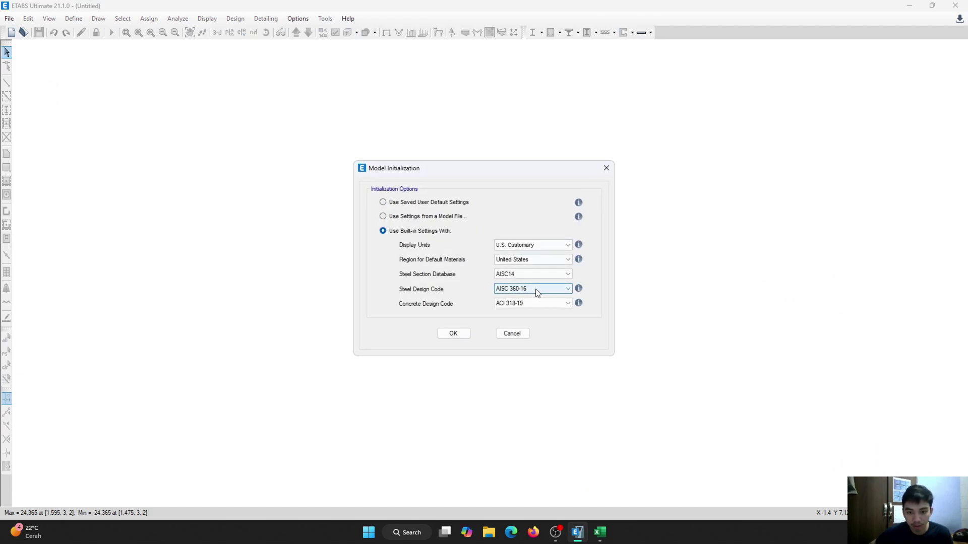
pyautogui.click(546, 302)
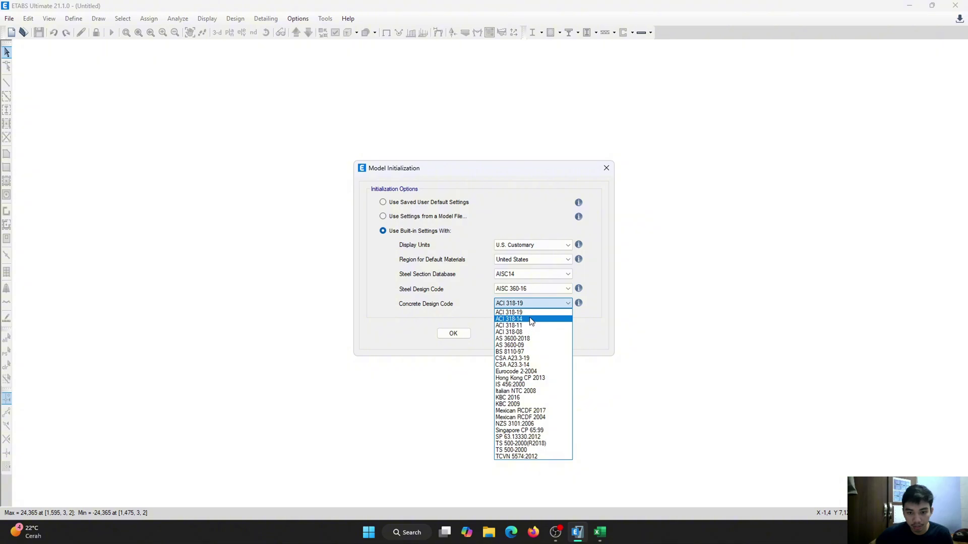
pyautogui.click(529, 319)
pyautogui.click(539, 289)
pyautogui.click(539, 288)
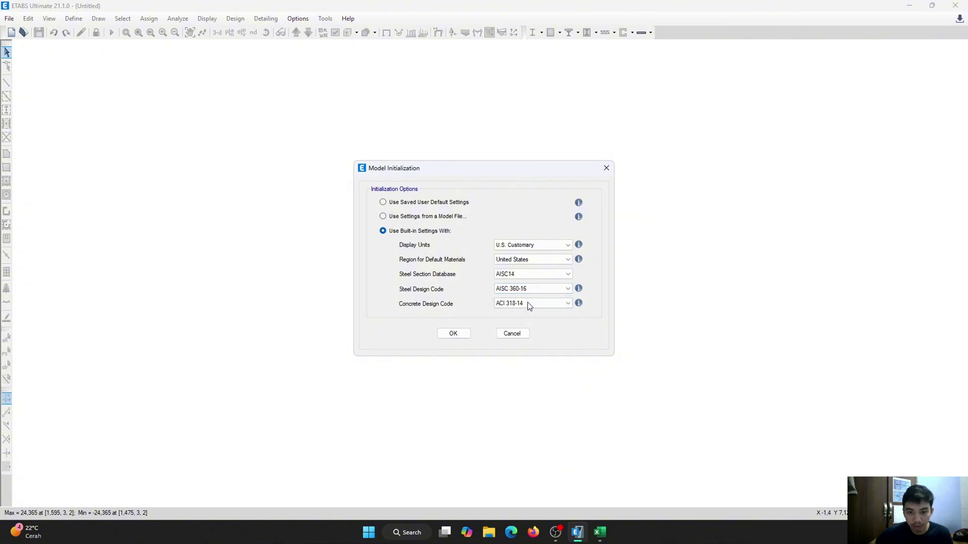
# Step: Set the display units to Metric SI and the default materials region to Vietnam, and accept the initialization settings
pyautogui.click(534, 246)
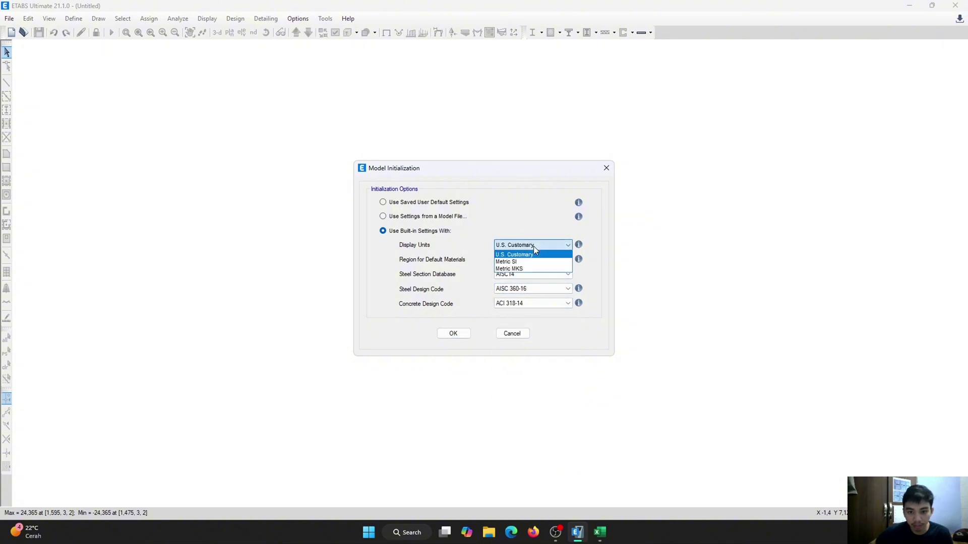
pyautogui.click(533, 246)
pyautogui.click(533, 246)
pyautogui.click(535, 259)
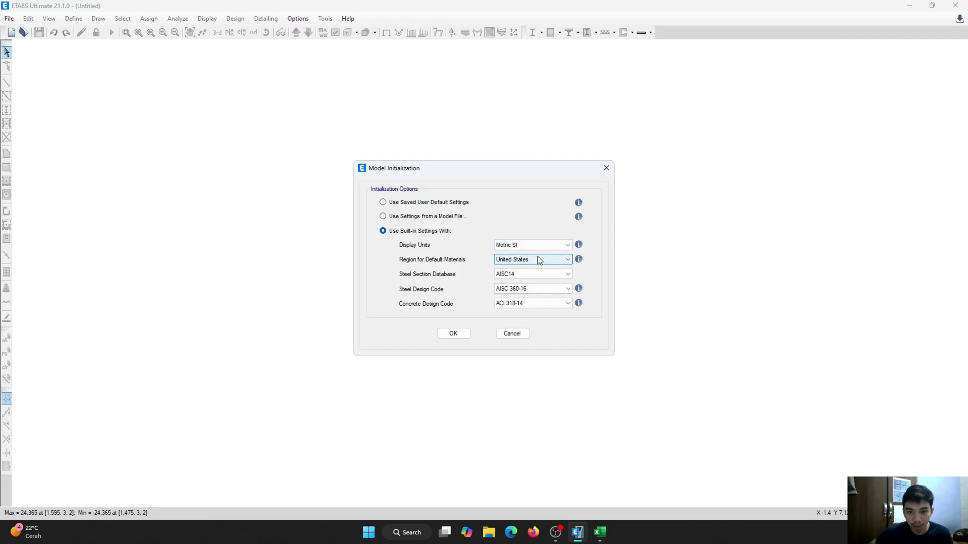
pyautogui.click(539, 260)
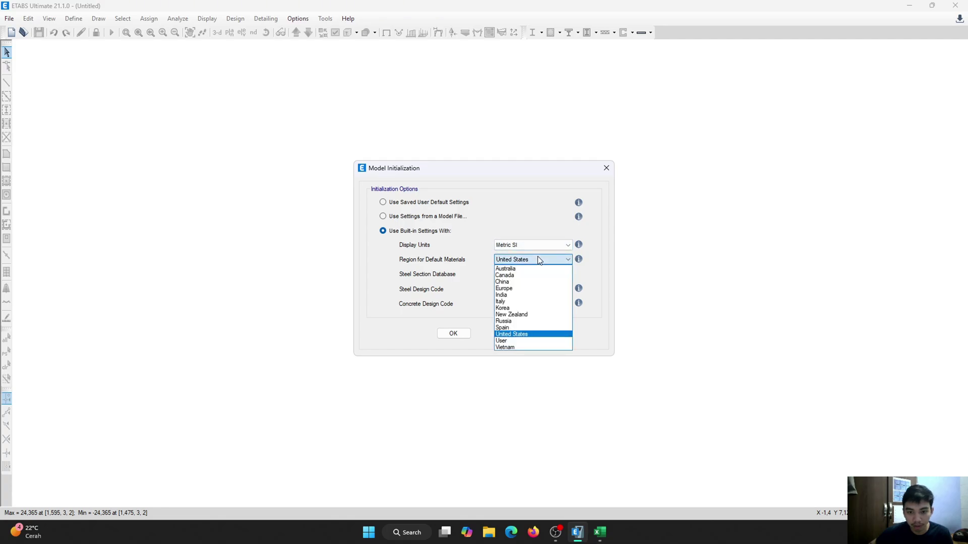
pyautogui.click(523, 346)
pyautogui.click(452, 333)
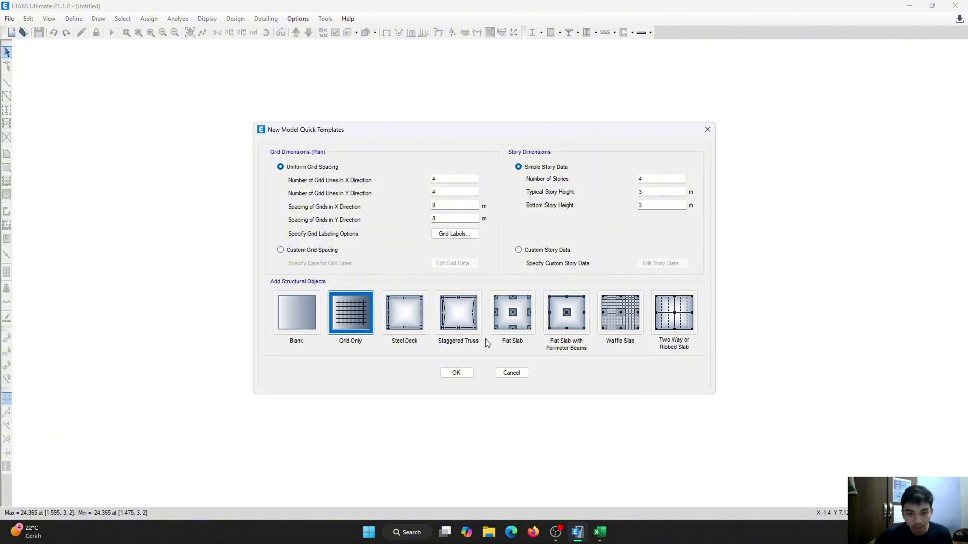
# Step: Create the model from the Grid Only template with the default uniform grid and story dimensions
pyautogui.click(456, 373)
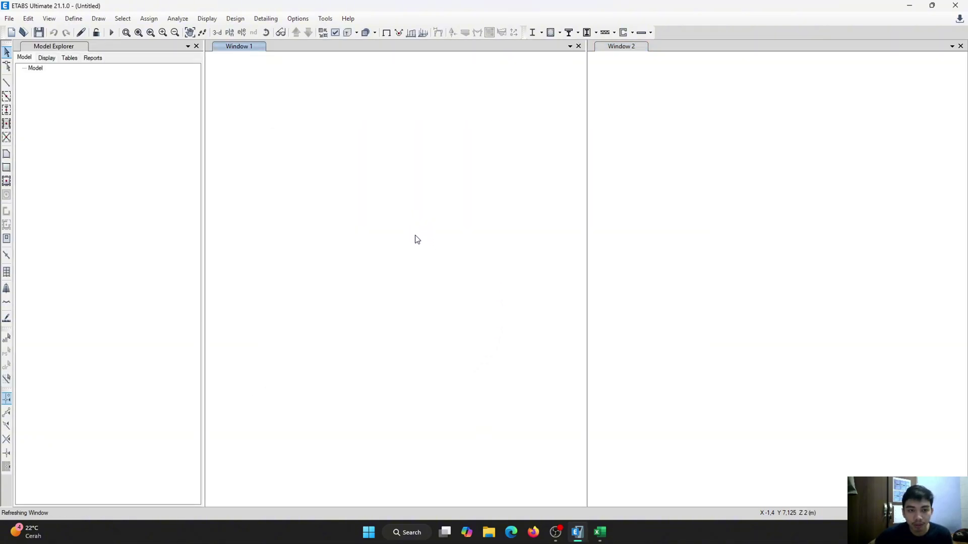
pyautogui.scroll(-6, 425, 237)
pyautogui.scroll(6, 459, 246)
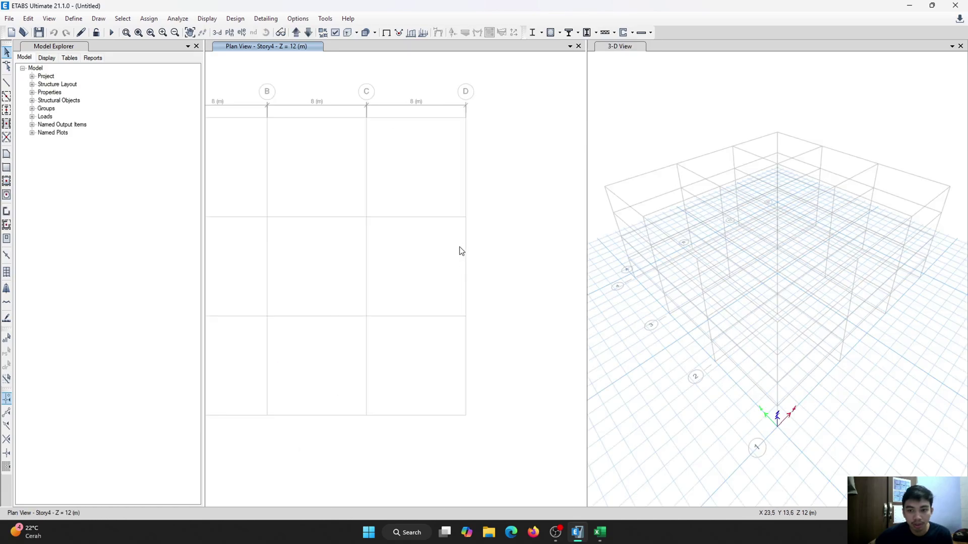
pyautogui.scroll(-3, 459, 251)
pyautogui.scroll(4, 438, 250)
pyautogui.scroll(5, 777, 265)
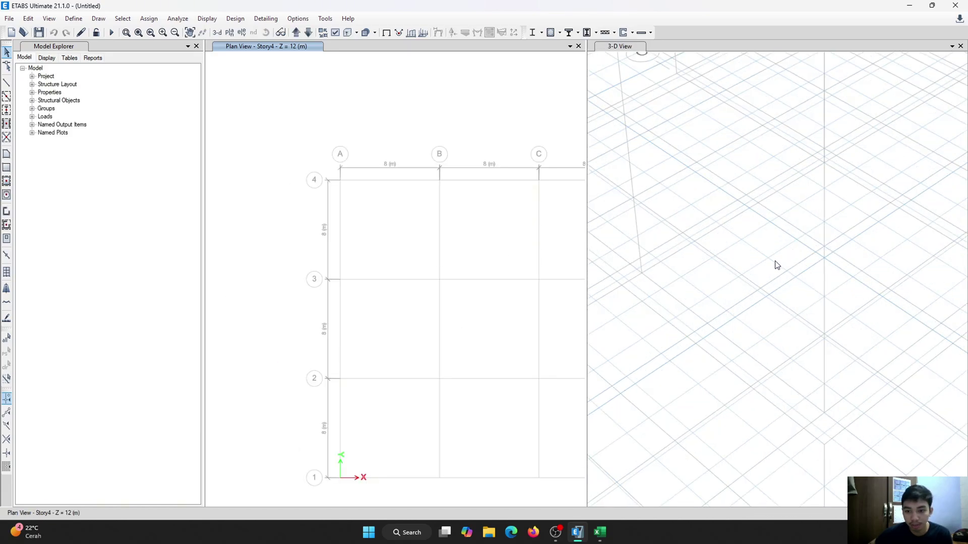
pyautogui.scroll(-5, 777, 266)
pyautogui.scroll(-3, 403, 279)
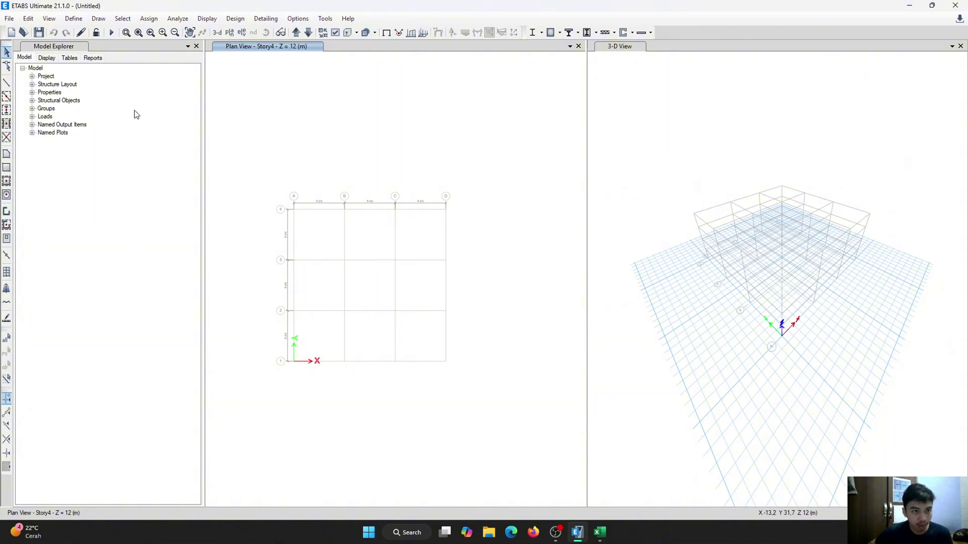
# Step: Modify grid system G1 by deleting X grid line D and Y grid line 4
pyautogui.click(28, 19)
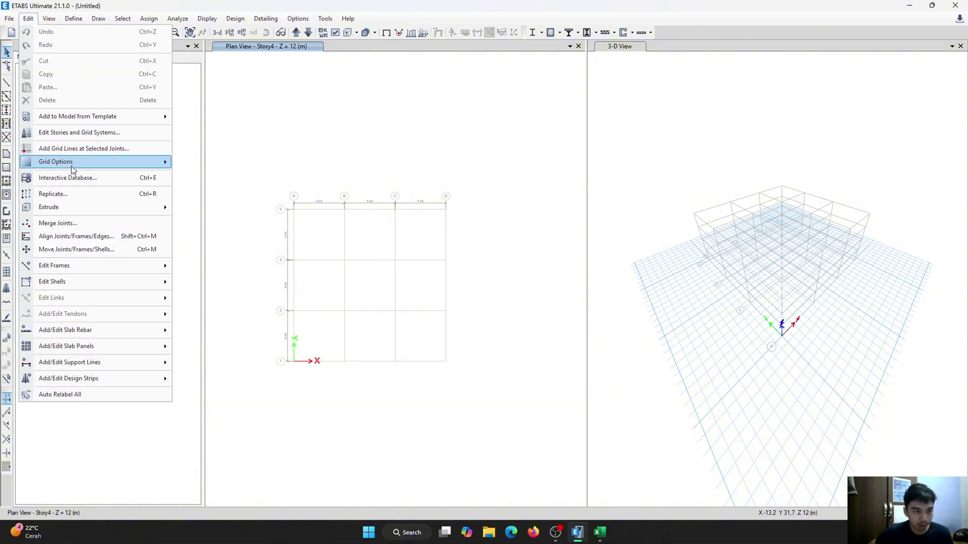
pyautogui.click(84, 134)
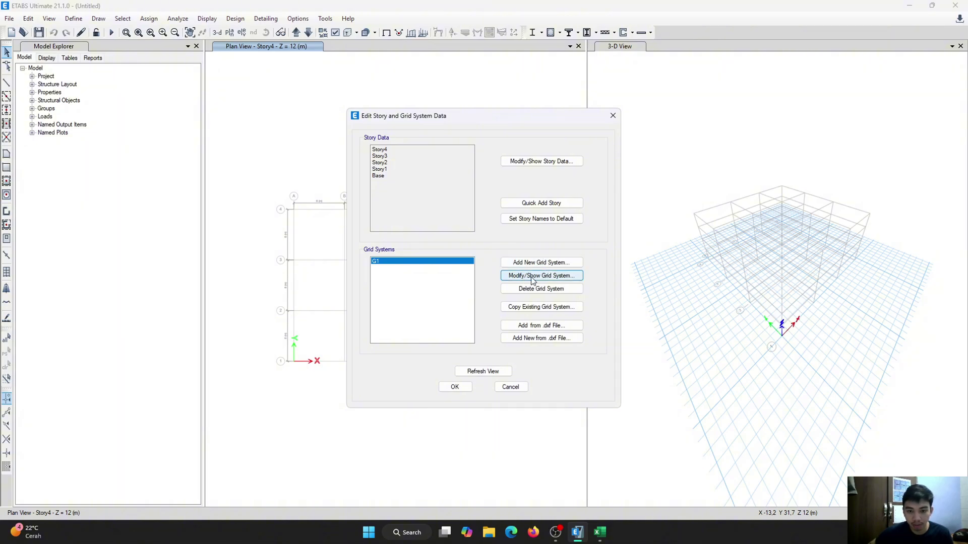
pyautogui.click(533, 277)
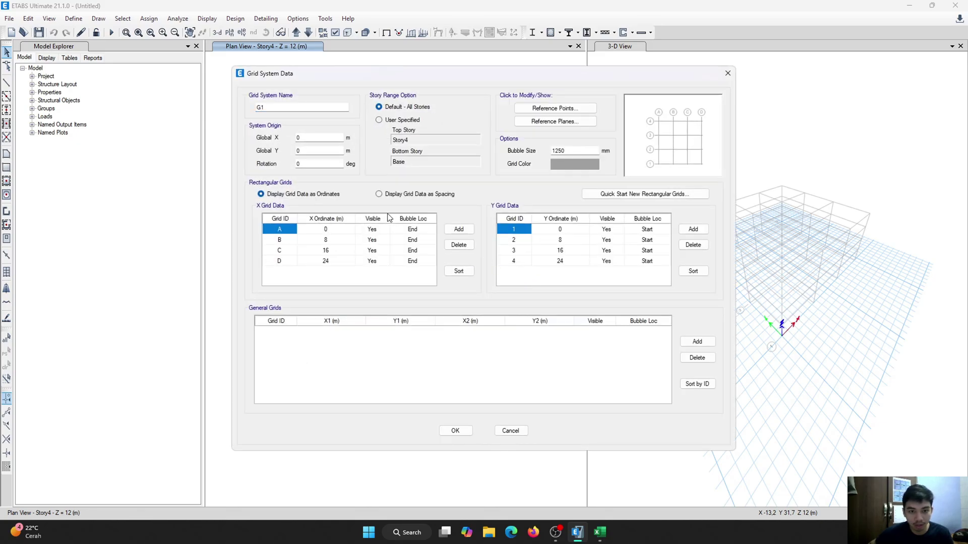
pyautogui.click(279, 262)
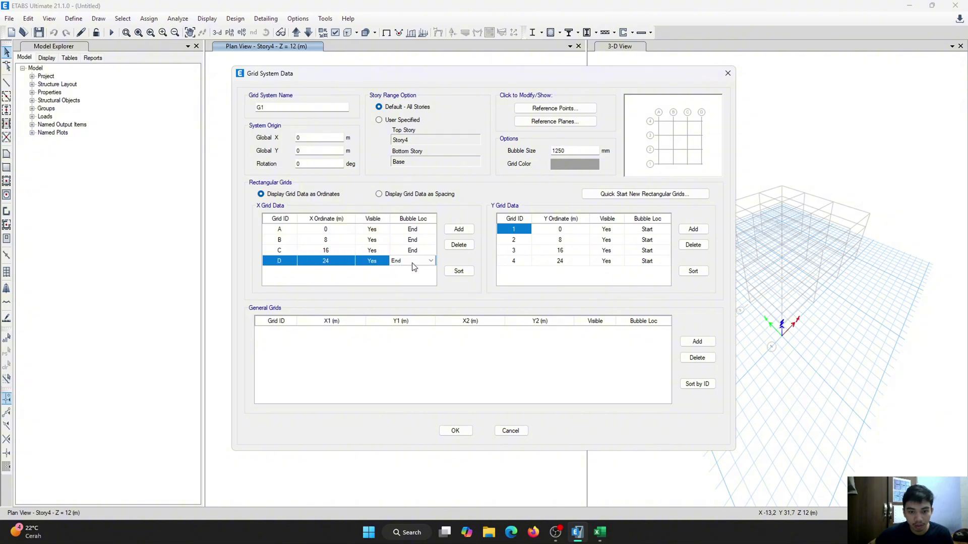
pyautogui.click(460, 245)
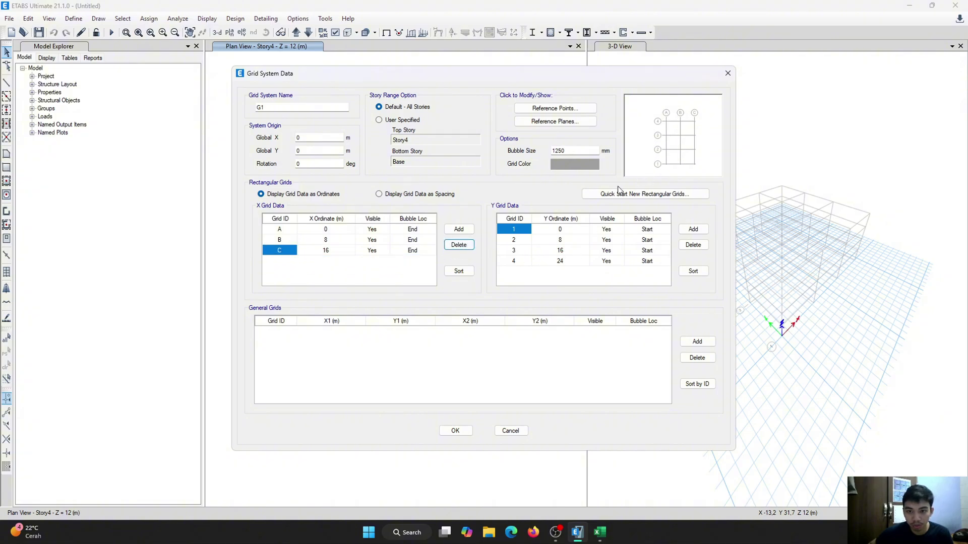
pyautogui.click(518, 261)
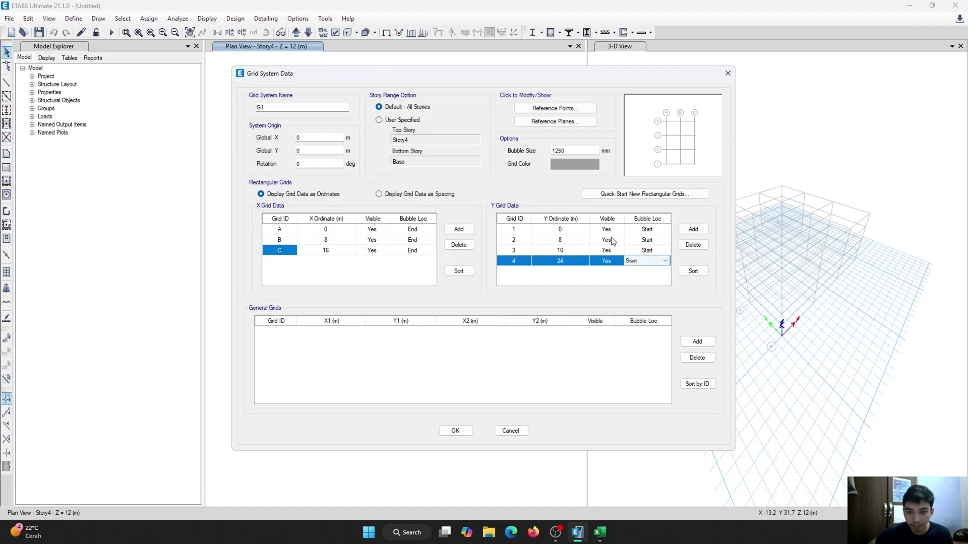
pyautogui.click(704, 246)
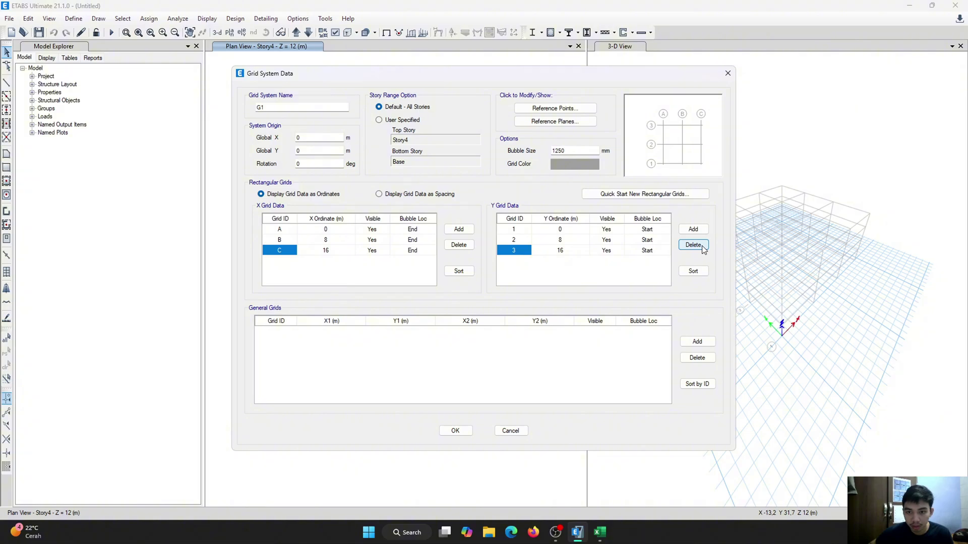
# Step: Set the Y ordinate of grid line 2 to 3 m
pyautogui.click(568, 233)
pyautogui.click(569, 239)
pyautogui.click(562, 251)
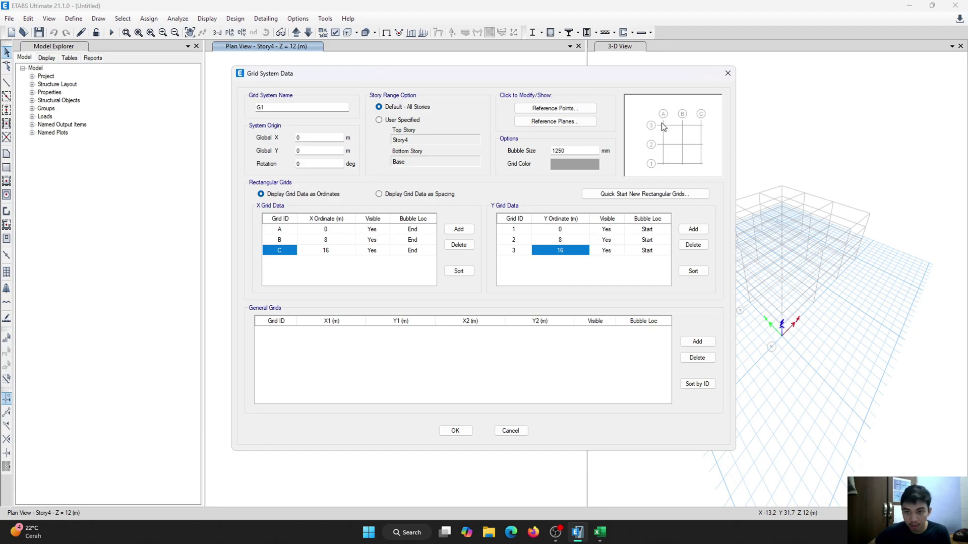
pyautogui.click(568, 250)
pyautogui.click(564, 240)
pyautogui.click(566, 248)
pyautogui.click(568, 240)
pyautogui.write('3')
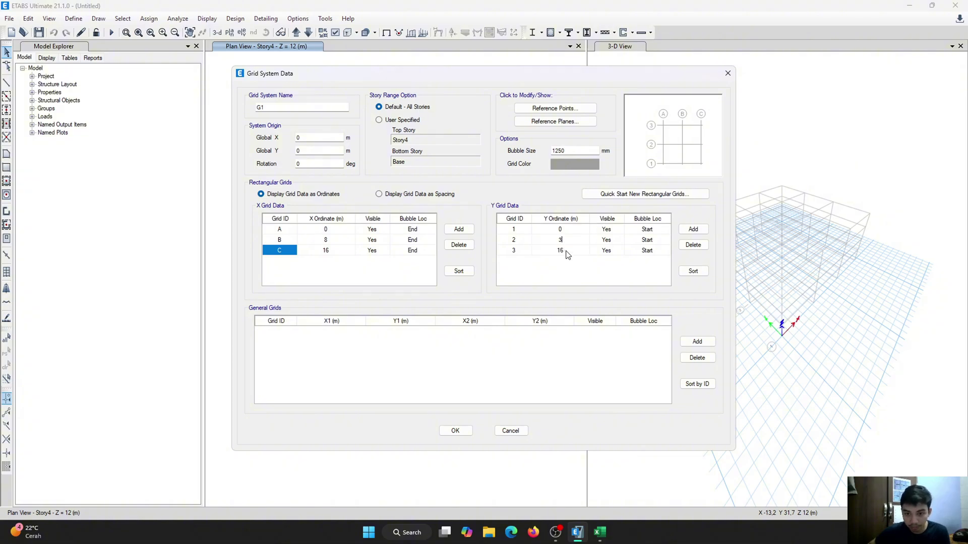
pyautogui.click(568, 252)
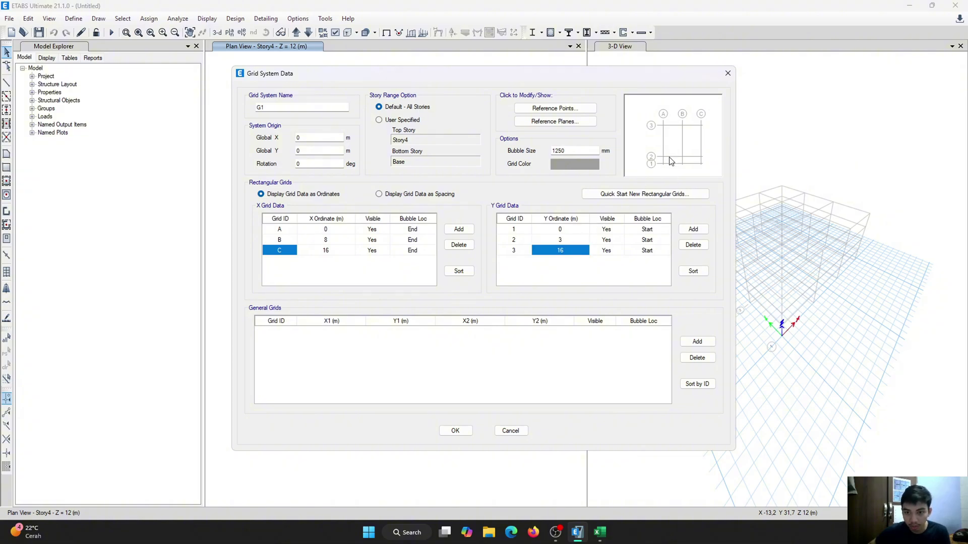
# Step: Set the Y ordinate of grid line 3 to 4.5 m
pyautogui.click(566, 250)
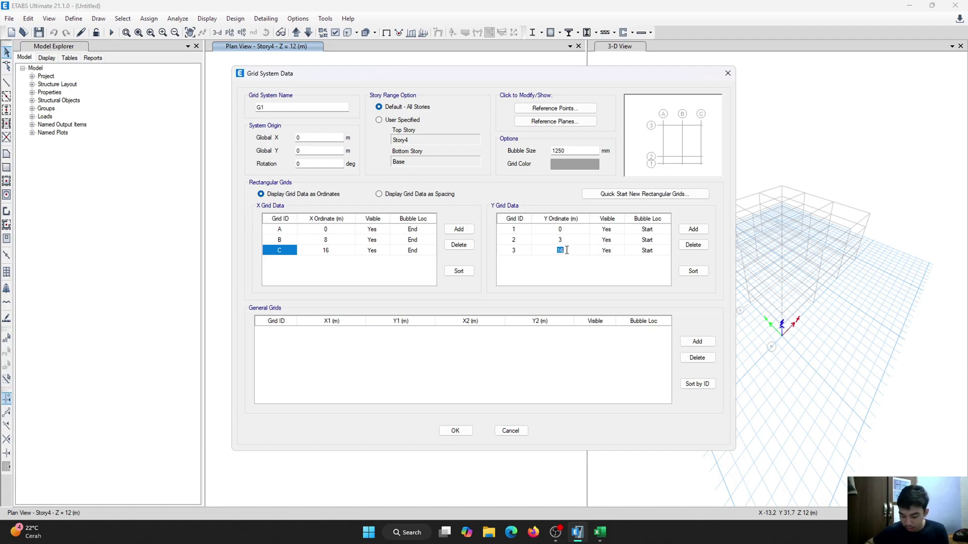
pyautogui.write('4')
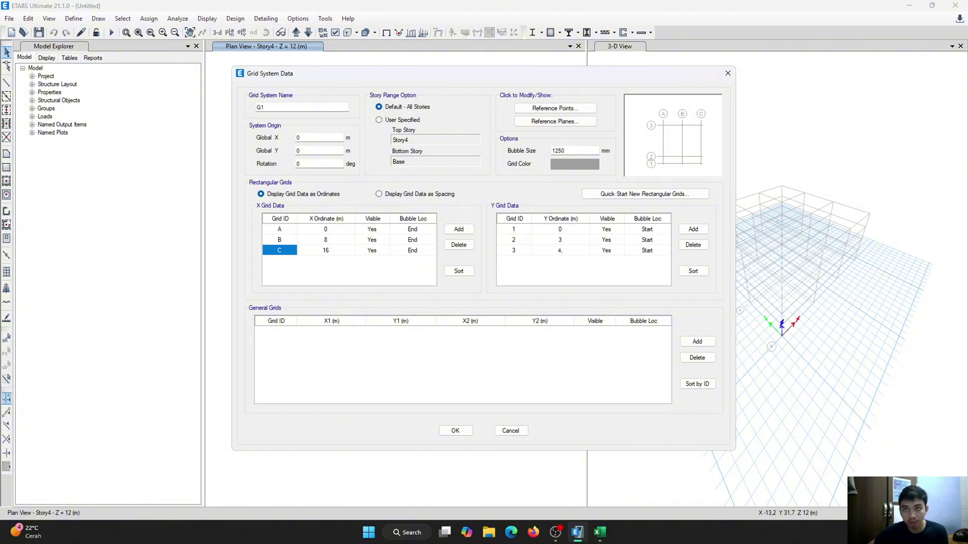
pyautogui.write('.')
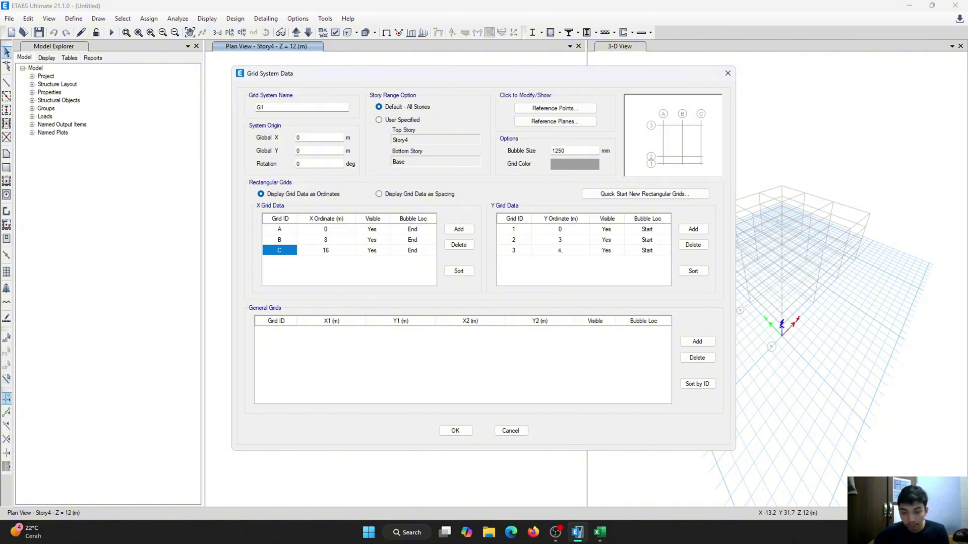
pyautogui.write('5')
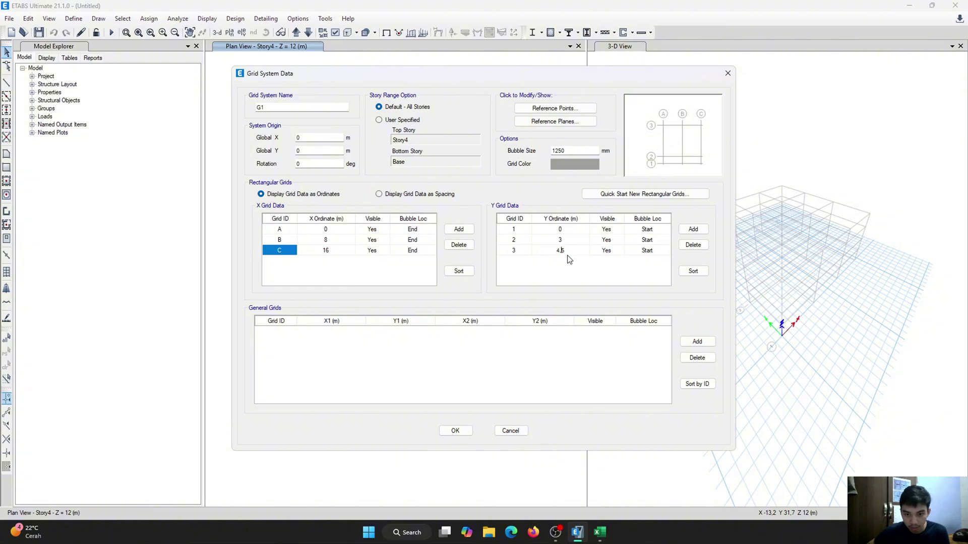
pyautogui.press('Return')
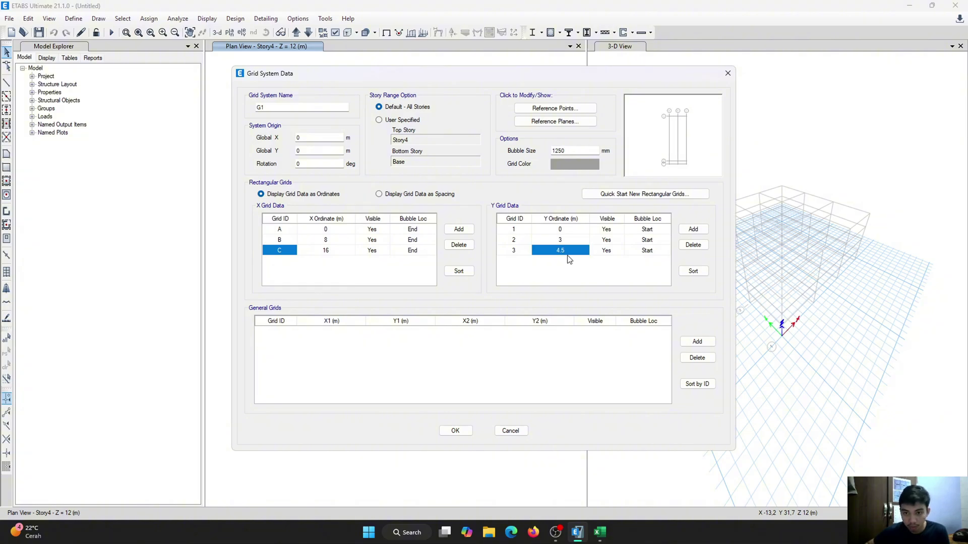
# Step: Re-enter the Y ordinate of grid line 3 as 4,5 m with a comma as decimal separator
pyautogui.click(568, 250)
pyautogui.click(563, 250)
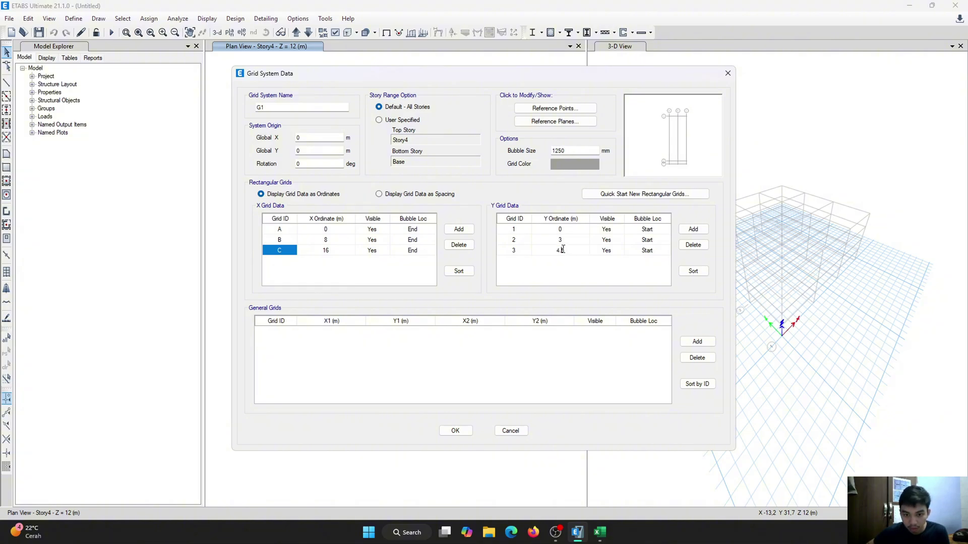
pyautogui.press('BackSpace')
pyautogui.write(',5')
pyautogui.press('Return')
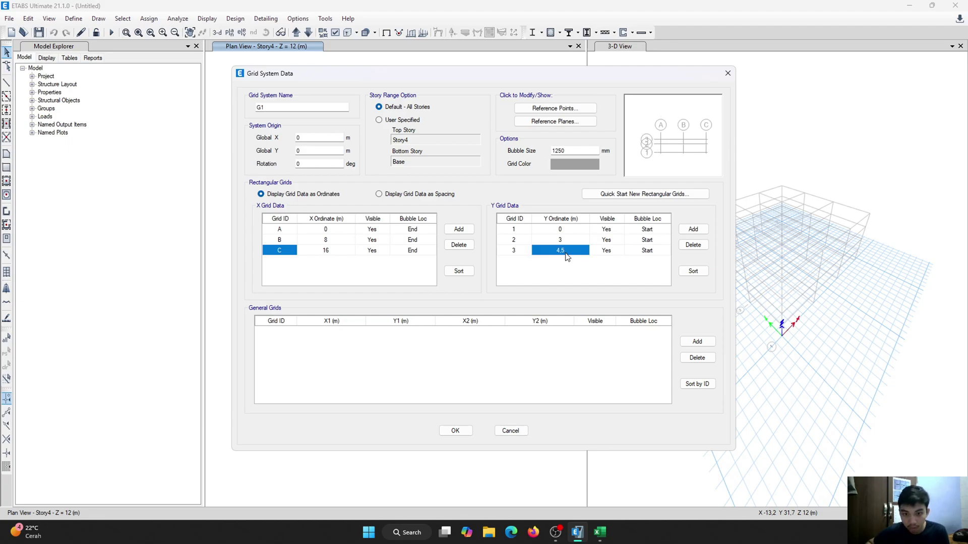
# Step: Set the X ordinates of grid line B to 2 m and grid line C to 4 m
pyautogui.click(331, 241)
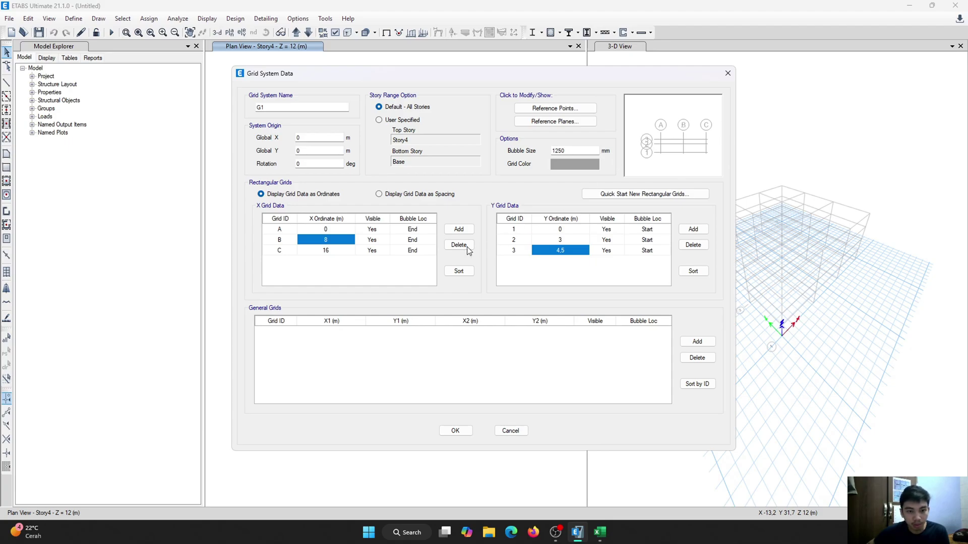
pyautogui.click(347, 239)
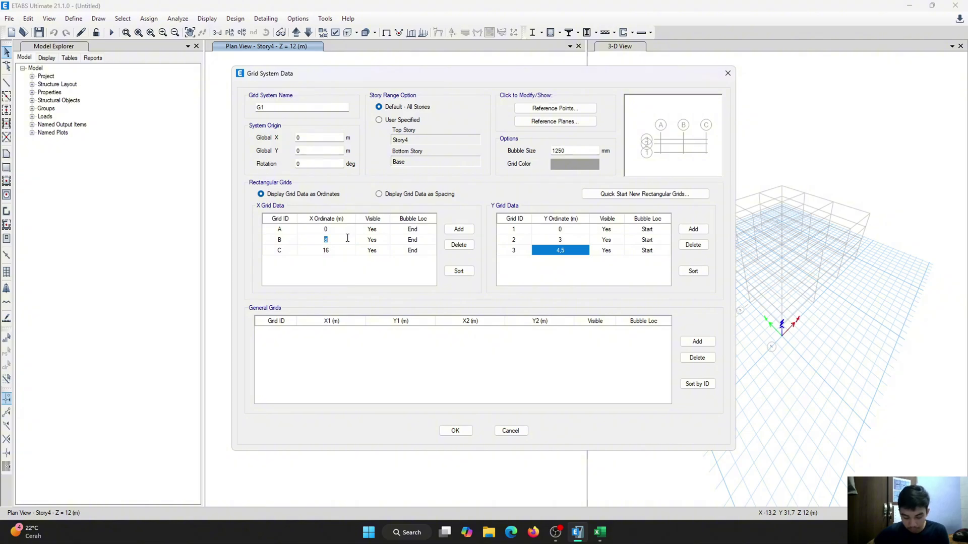
pyautogui.write('2')
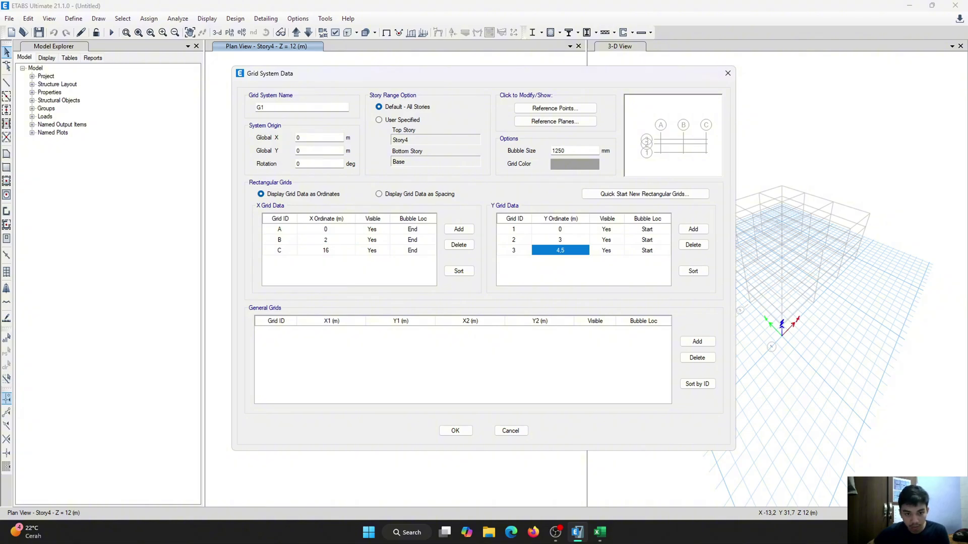
pyautogui.click(336, 251)
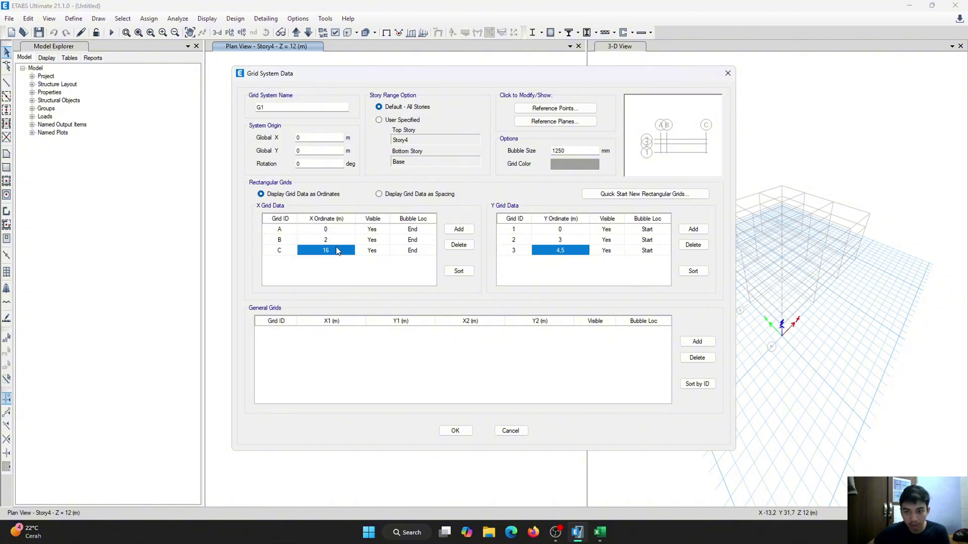
pyautogui.write('4')
pyautogui.click(358, 271)
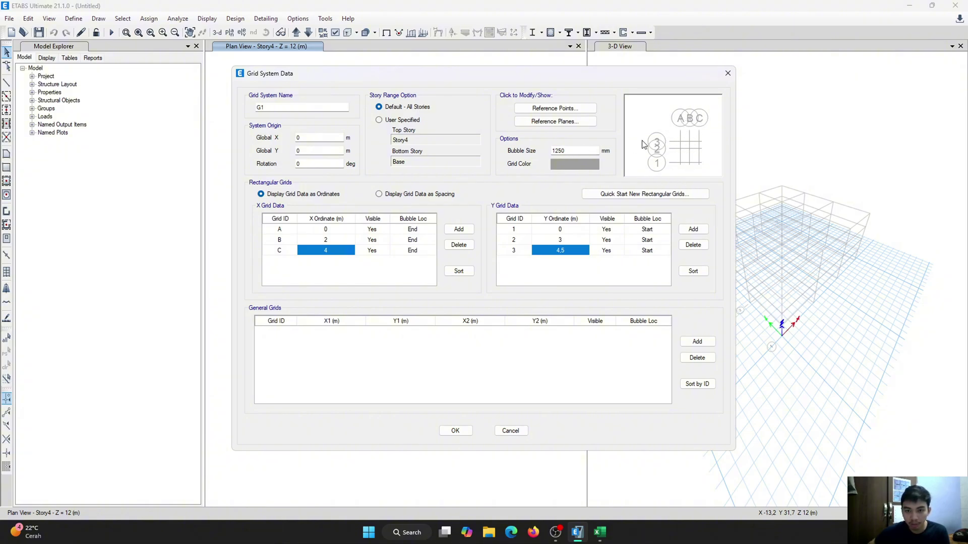
# Step: Set the grid bubble size to 500 mm and apply the grid system changes to the model
pyautogui.moveTo(580, 150); pyautogui.dragTo(533, 154)
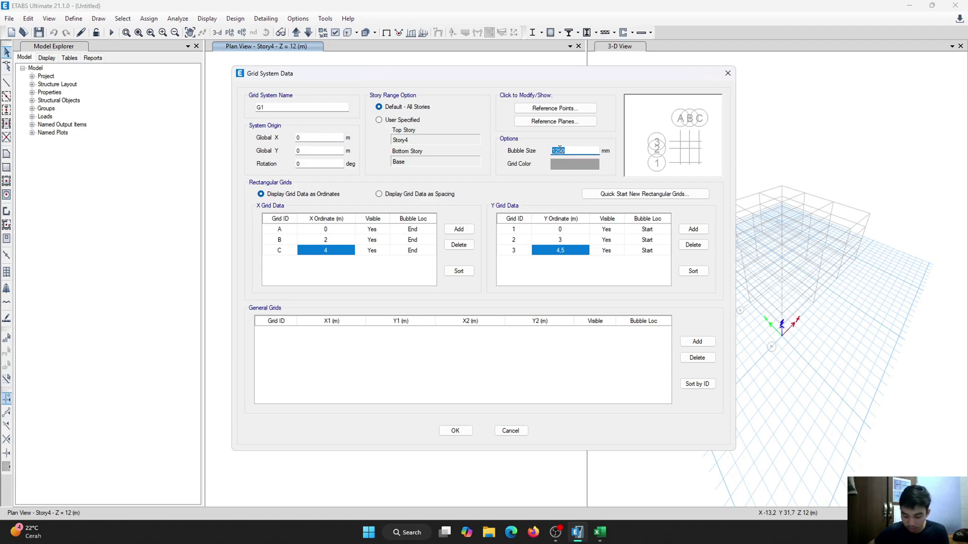
pyautogui.write('5')
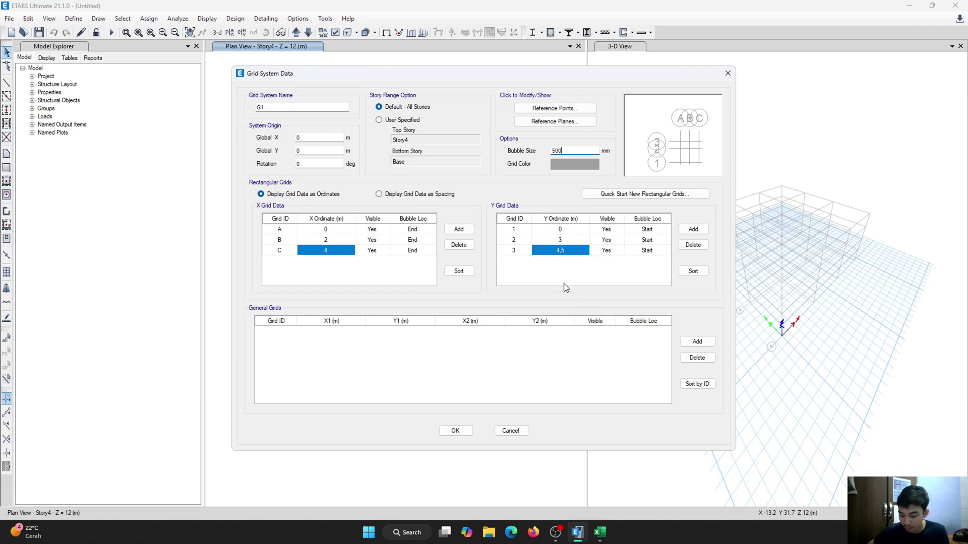
pyautogui.click(563, 283)
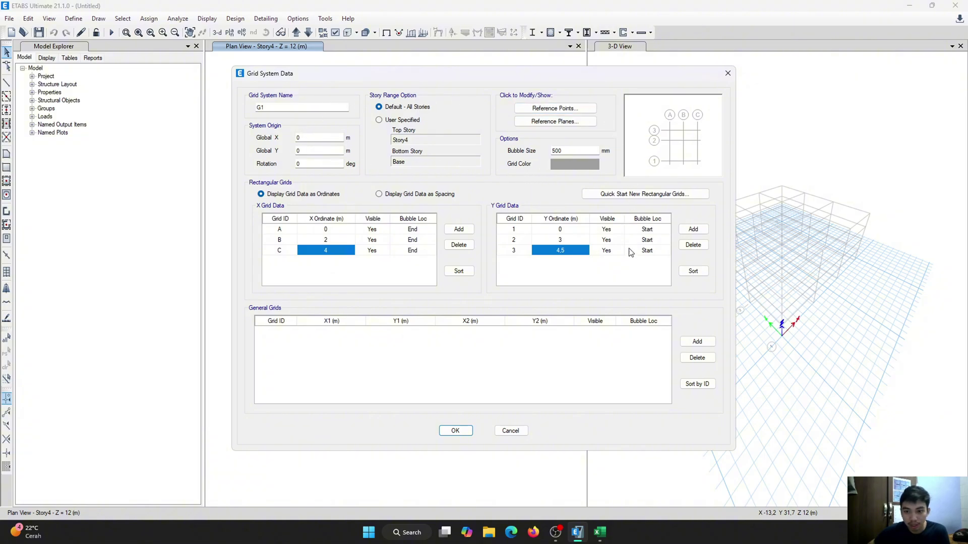
pyautogui.click(455, 431)
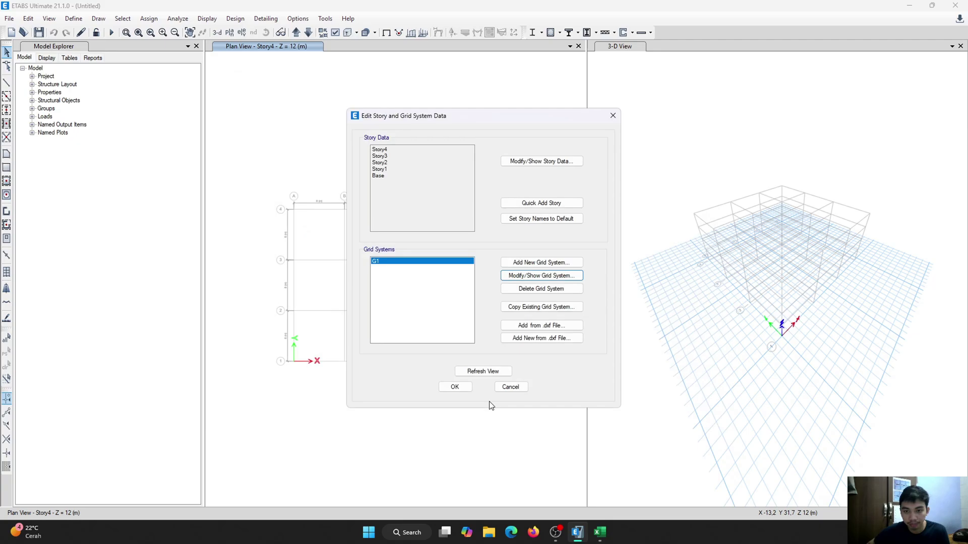
pyautogui.click(455, 386)
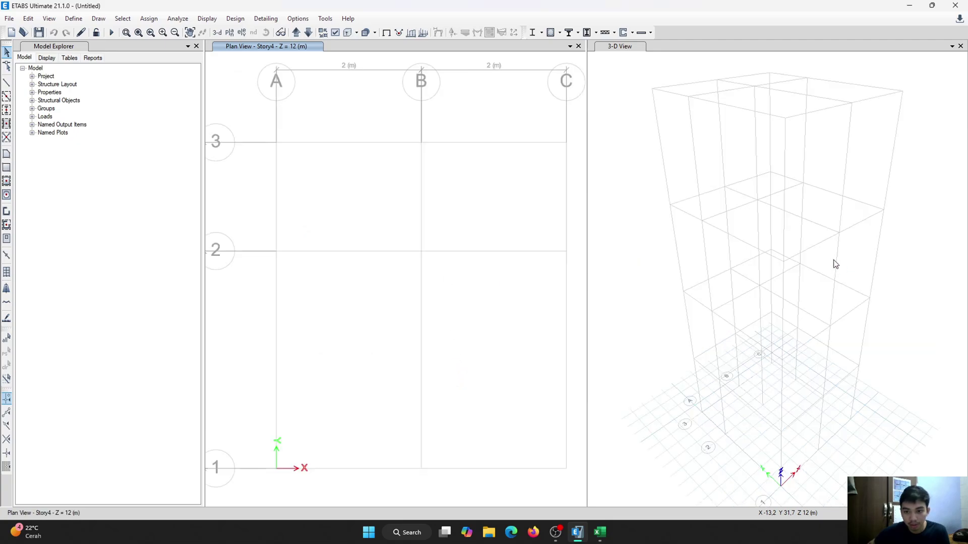
# Step: Examine the modified grid layout in the plan view and the 3-D view
pyautogui.scroll(-3, 433, 275)
pyautogui.scroll(-3, 609, 282)
pyautogui.scroll(9, 670, 294)
pyautogui.scroll(-6, 439, 244)
pyautogui.scroll(12, 466, 255)
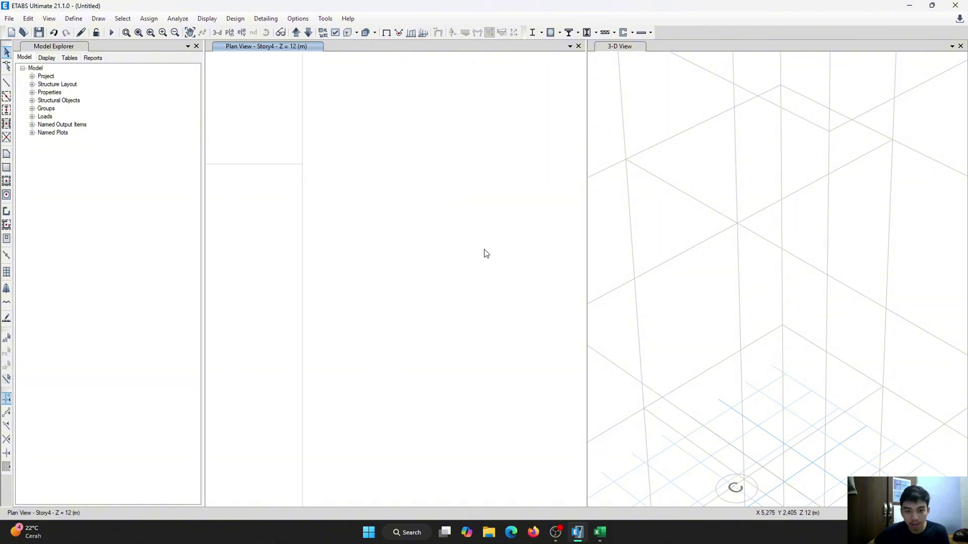
pyautogui.scroll(-5, 485, 253)
pyautogui.scroll(2, 385, 222)
pyautogui.scroll(-4, 385, 222)
pyautogui.scroll(-2, 696, 248)
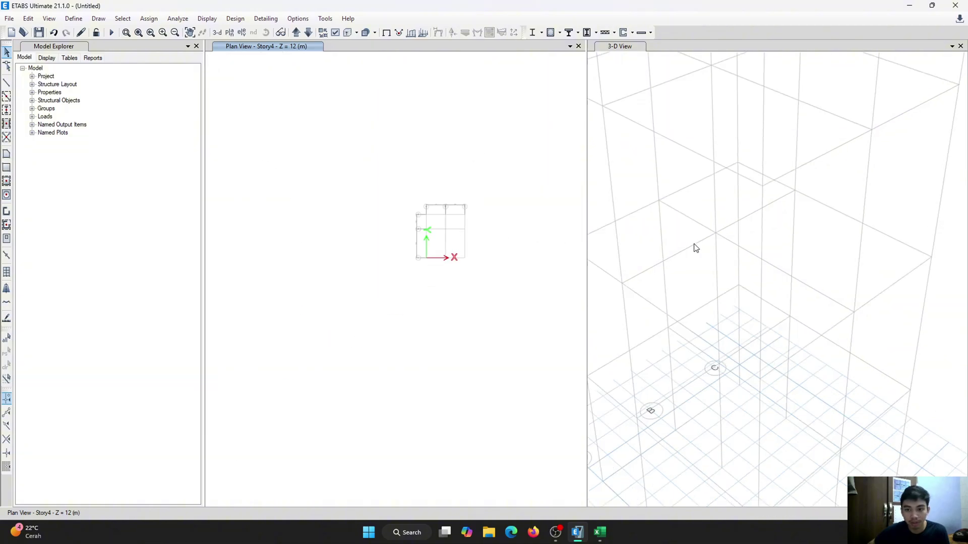
pyautogui.scroll(-5, 706, 260)
pyautogui.scroll(4, 711, 264)
pyautogui.scroll(-2, 709, 277)
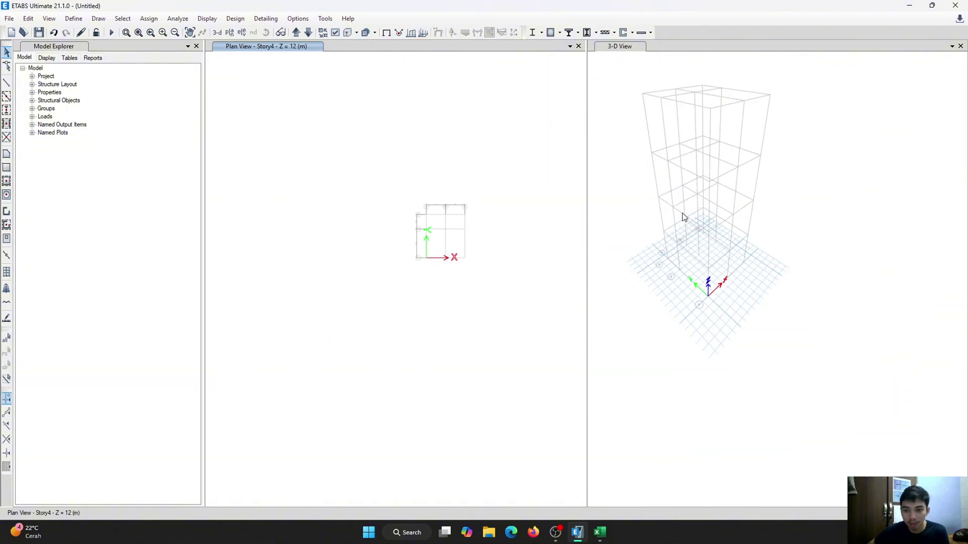
# Step: Delete Story4, Story3 and Story2 from the story data
pyautogui.click(29, 19)
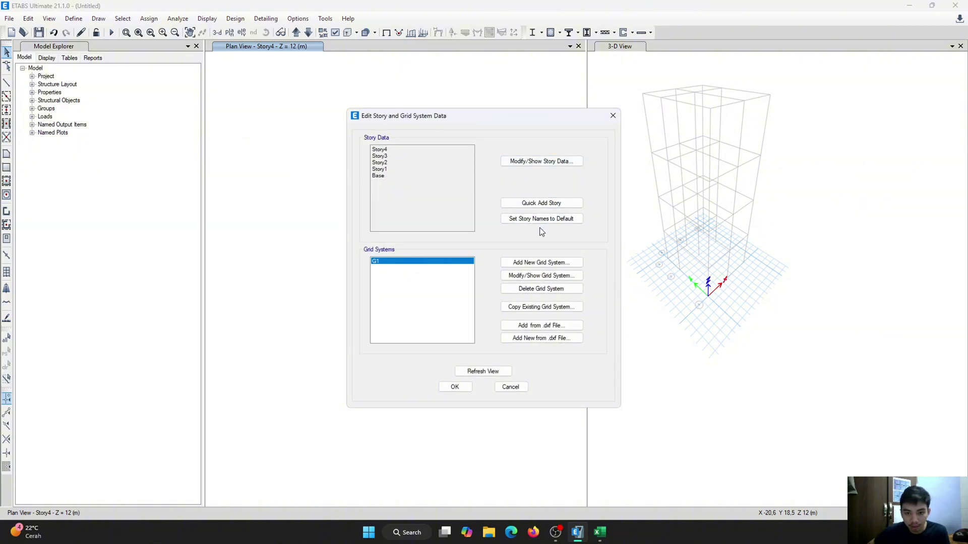
pyautogui.click(533, 162)
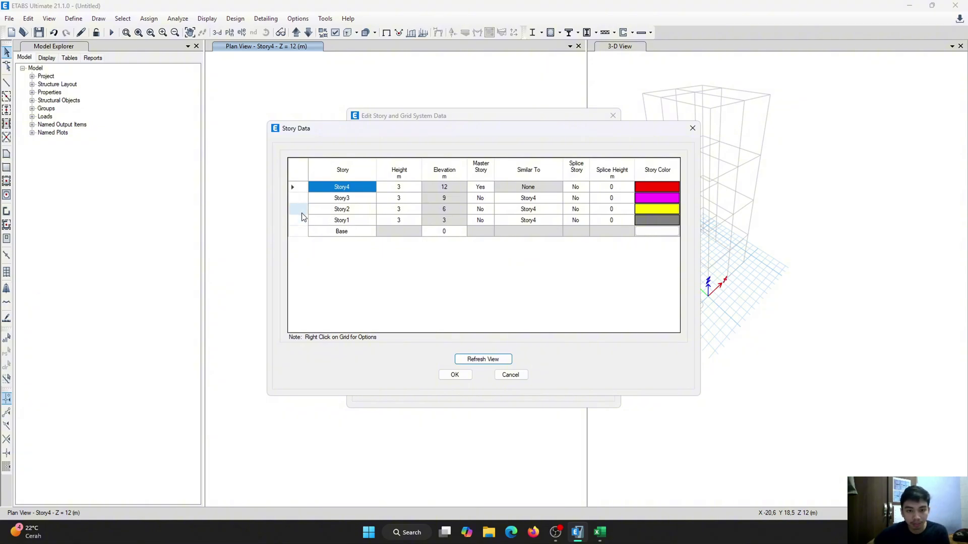
pyautogui.moveTo(300, 211); pyautogui.dragTo(301, 182)
pyautogui.rightClick(301, 186)
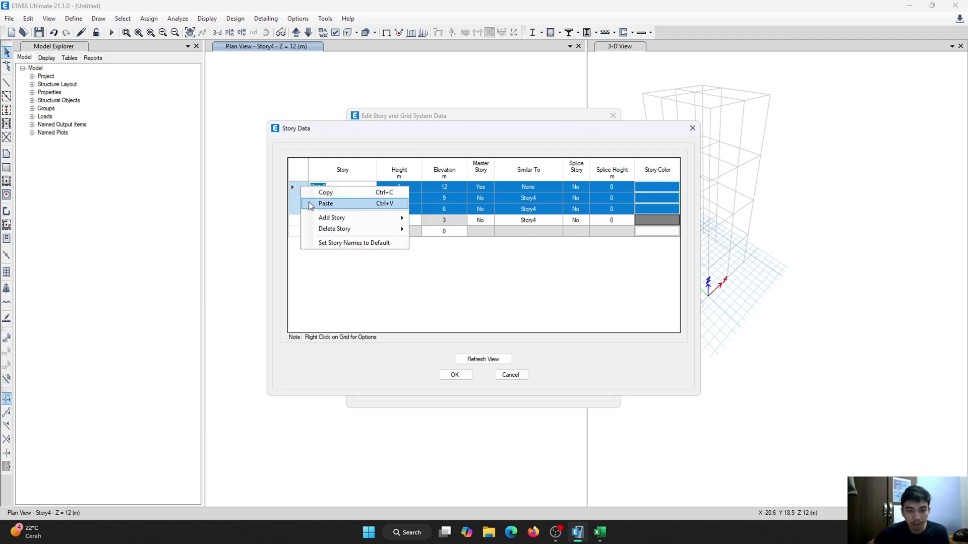
pyautogui.moveTo(356, 231)
pyautogui.click(456, 240)
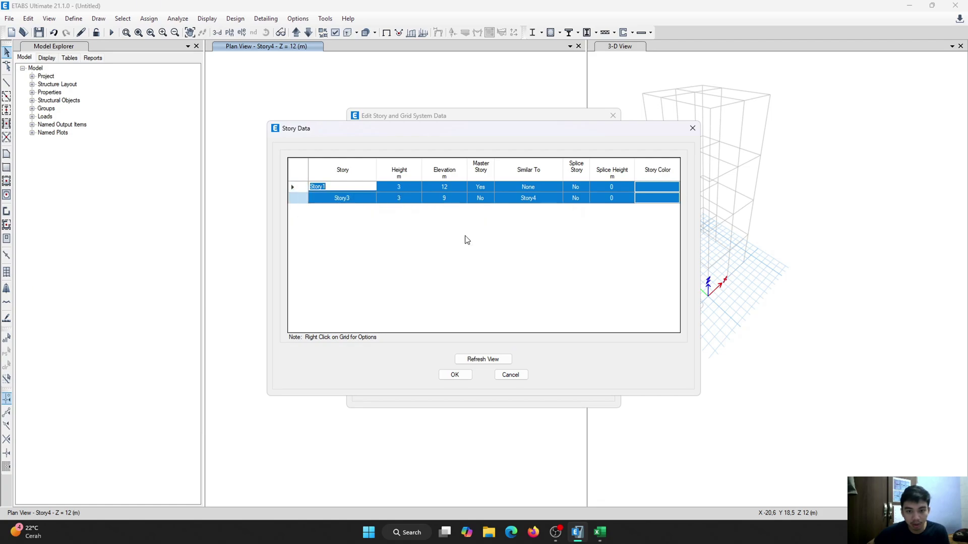
# Step: Set the height of Story1 to 4 m and apply the story changes to the model
pyautogui.click(446, 189)
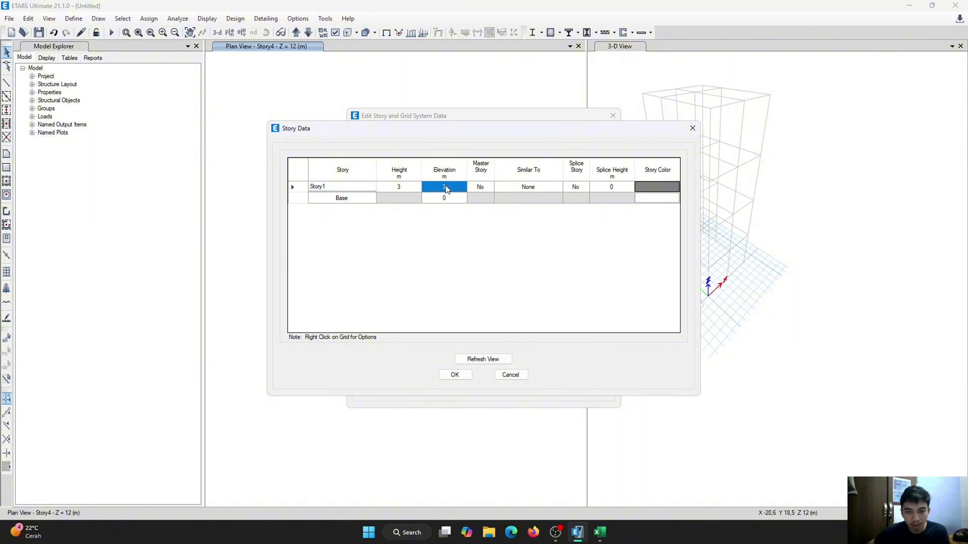
pyautogui.click(405, 187)
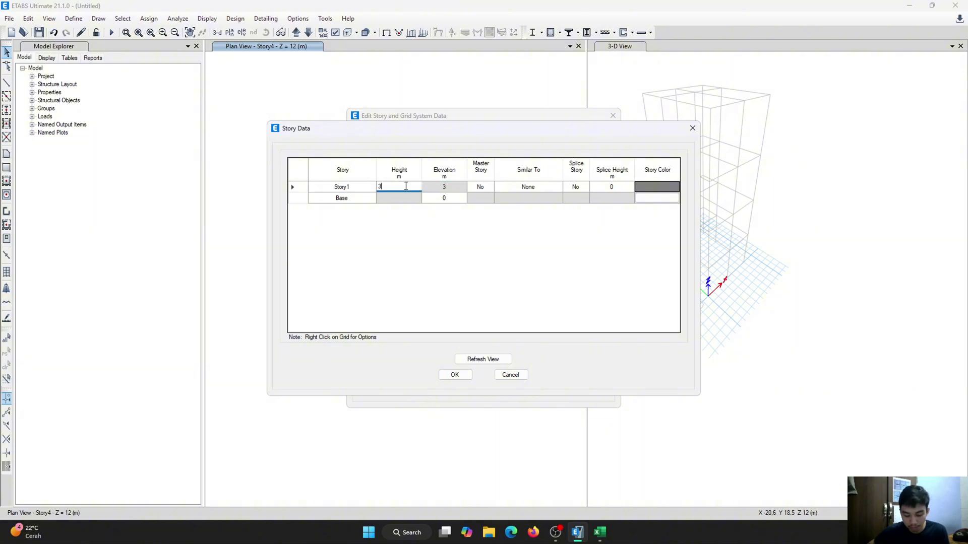
pyautogui.write('4')
pyautogui.click(462, 238)
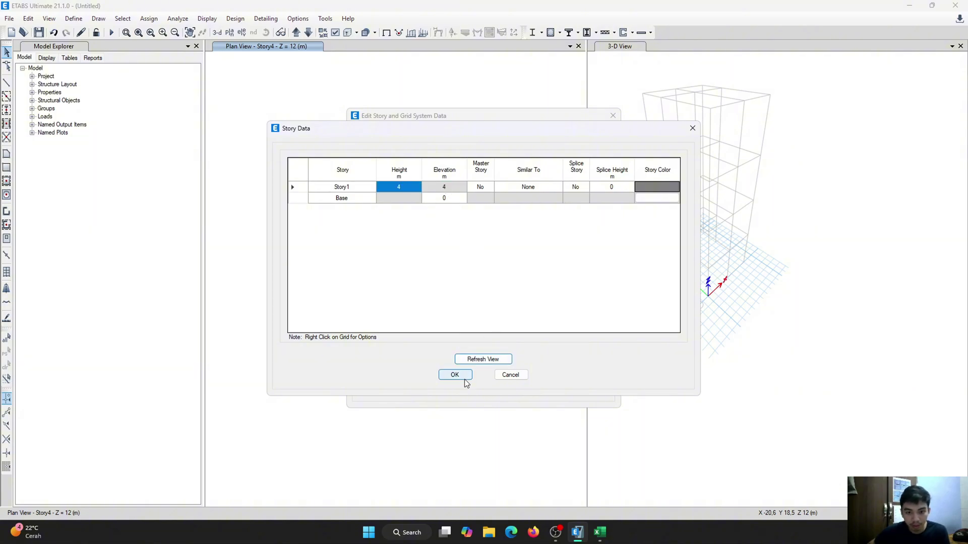
pyautogui.click(460, 375)
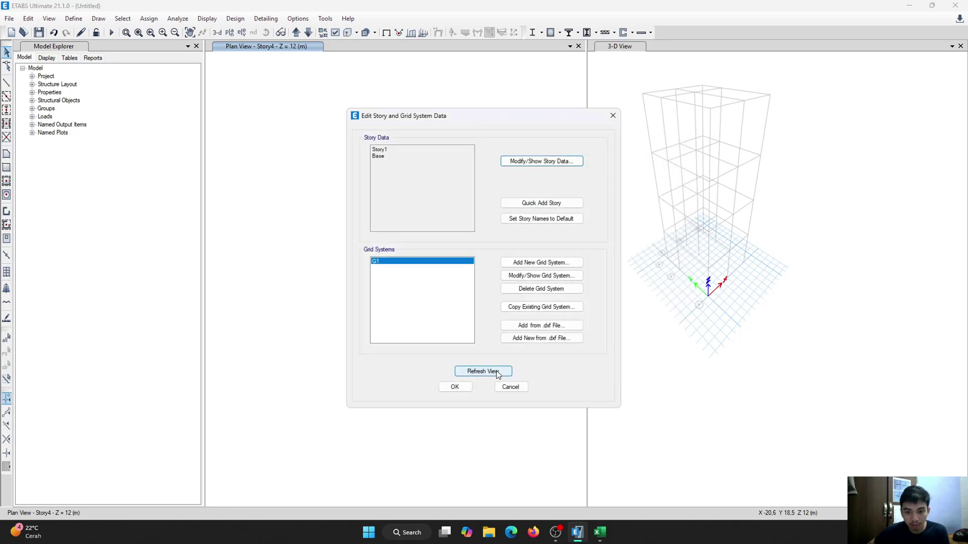
pyautogui.click(456, 388)
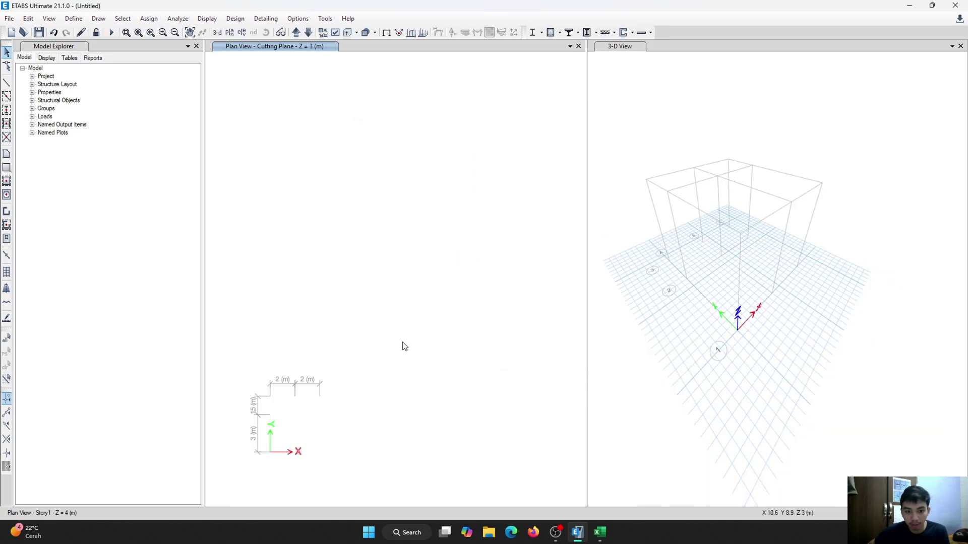
# Step: Examine the single-story grid from a rotated 3-D angle and in the plan view
pyautogui.click(739, 234)
pyautogui.moveTo(737, 207); pyautogui.dragTo(706, 182, button='middle')
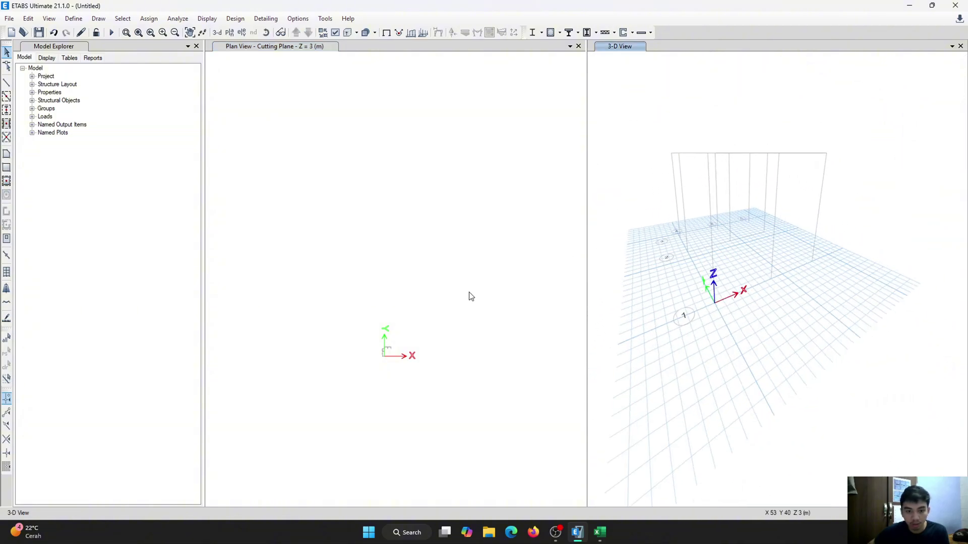
pyautogui.scroll(5, 444, 311)
pyautogui.scroll(-5, 606, 256)
pyautogui.scroll(-3, 372, 368)
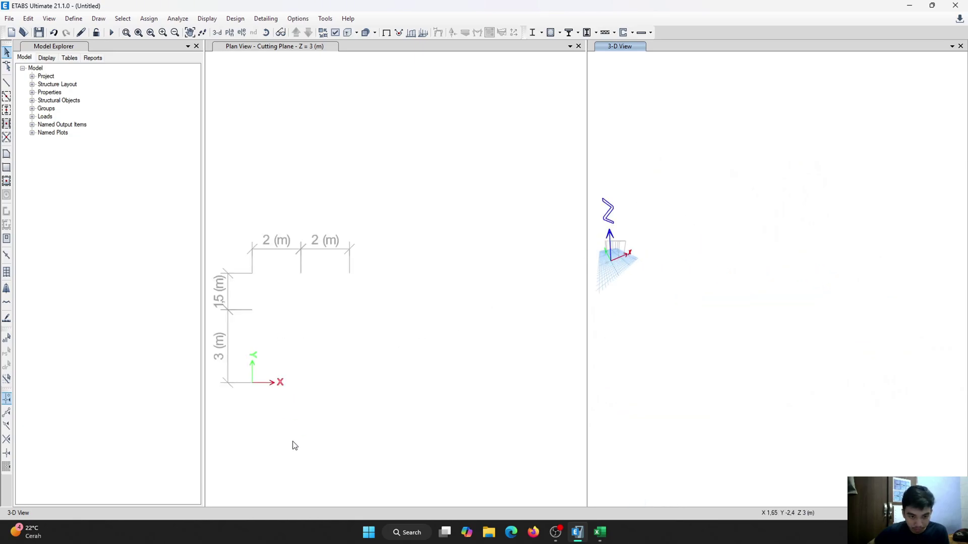
pyautogui.scroll(2, 724, 272)
pyautogui.scroll(4, 644, 252)
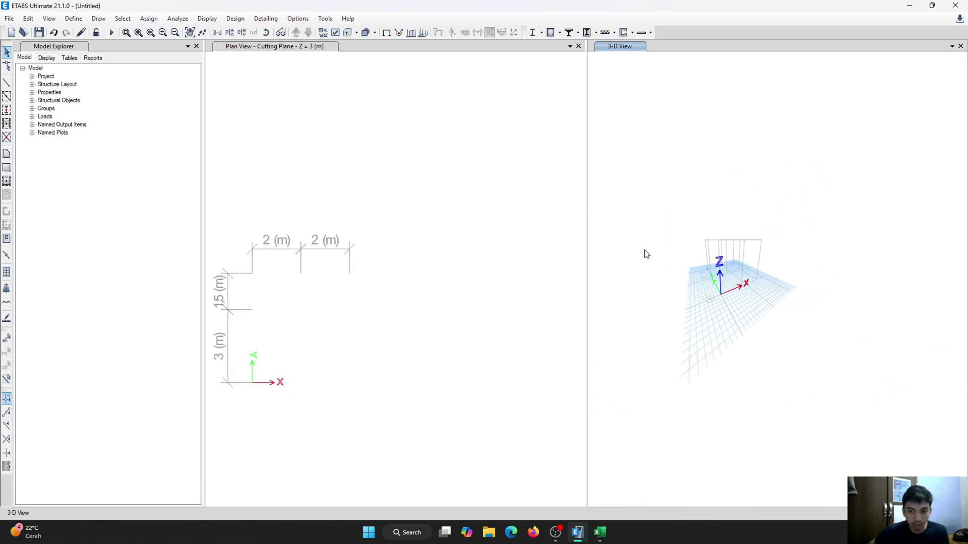
# Step: Add a story at 2 m elevation below Story1, keeping the existing story elevations
pyautogui.click(28, 18)
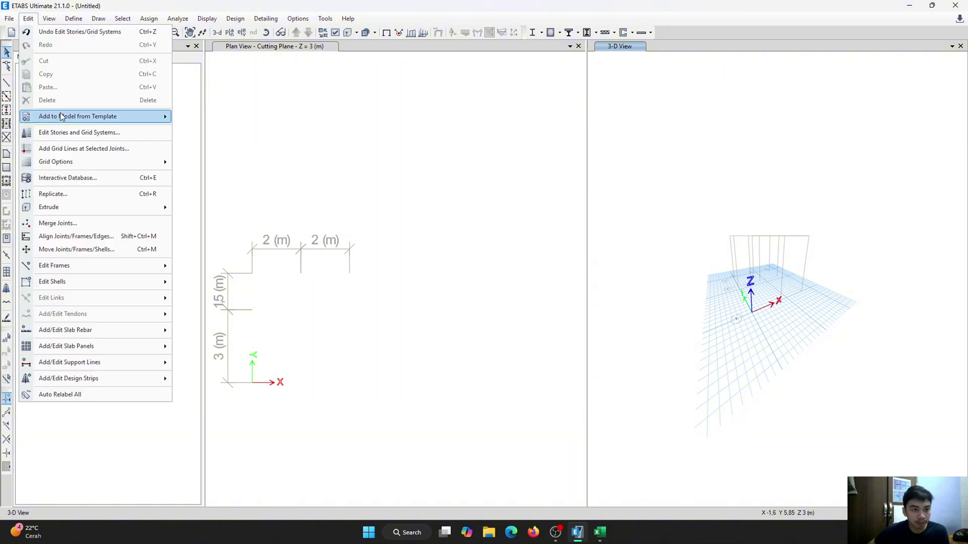
pyautogui.click(76, 132)
pyautogui.click(558, 167)
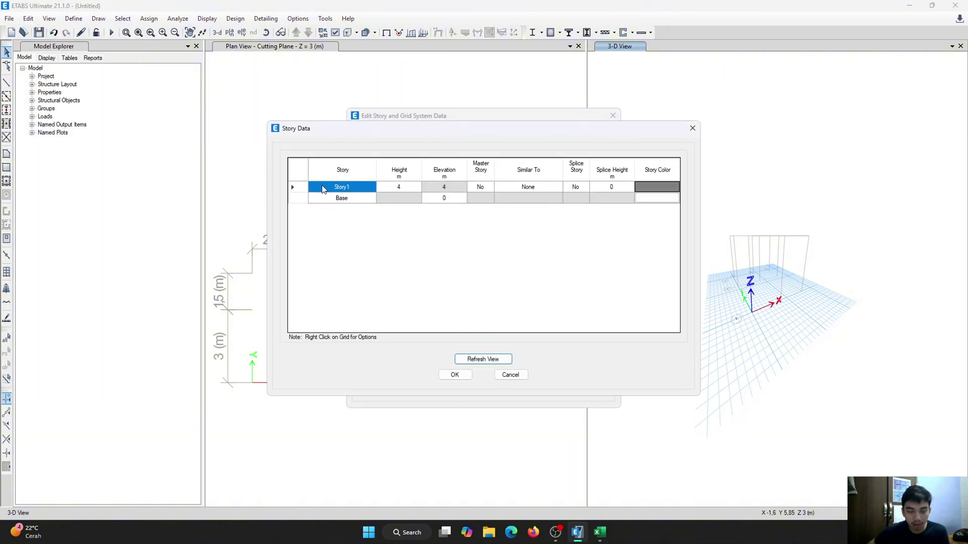
pyautogui.rightClick(323, 188)
pyautogui.moveTo(353, 217)
pyautogui.click(457, 231)
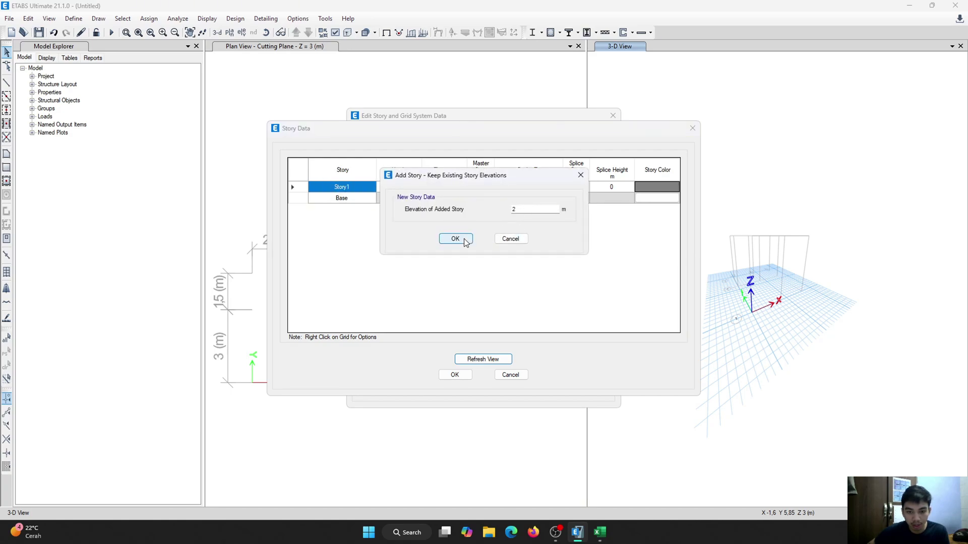
pyautogui.click(463, 241)
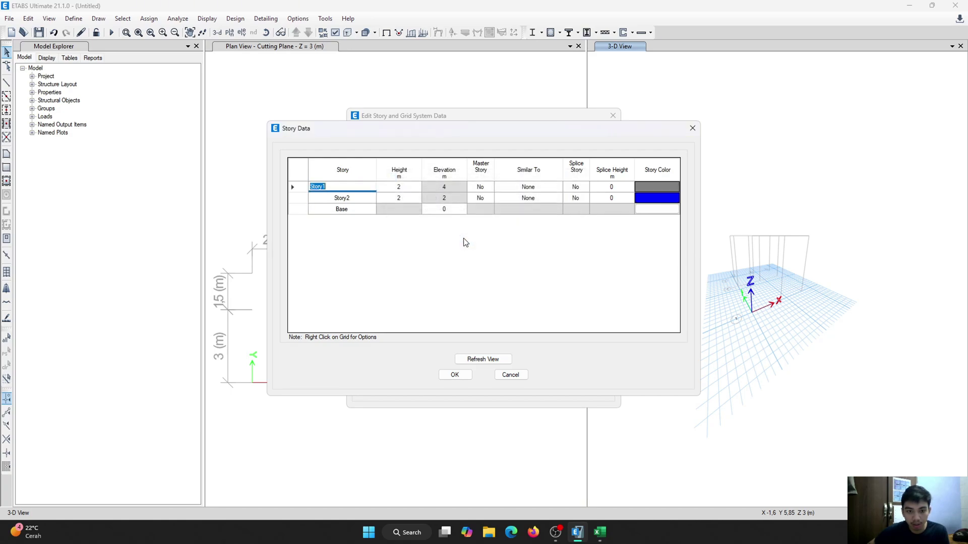
# Step: Rename the base level as Lantai 1 and the added 2 m story as Bordes
pyautogui.click(403, 197)
pyautogui.click(353, 198)
pyautogui.click(353, 196)
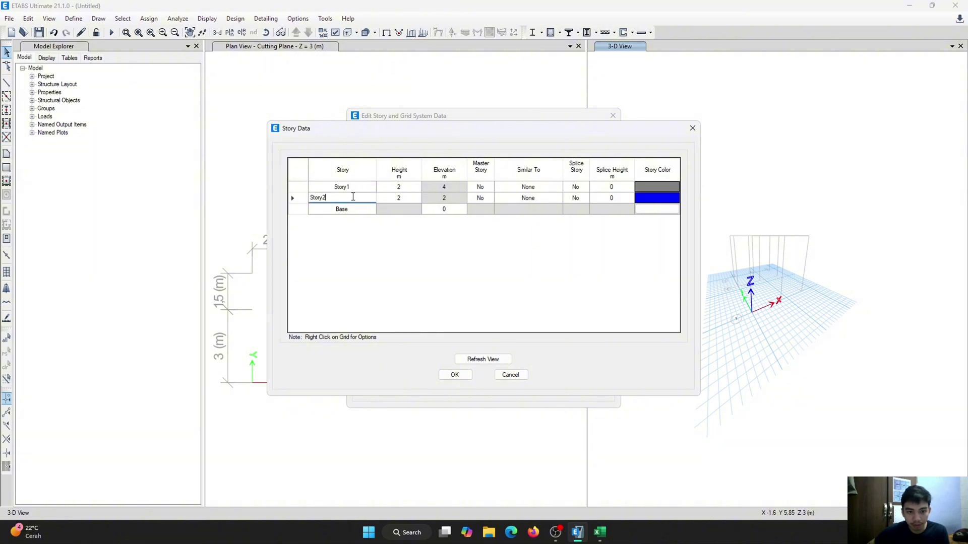
pyautogui.doubleClick(353, 196)
pyautogui.click(353, 210)
pyautogui.doubleClick(315, 209)
pyautogui.write('Lantai ')
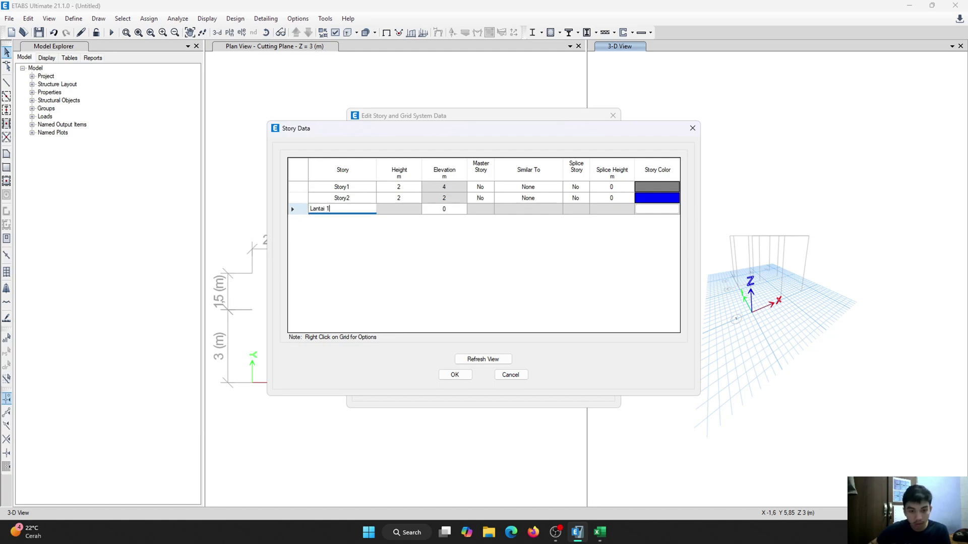
pyautogui.write('1')
pyautogui.doubleClick(349, 197)
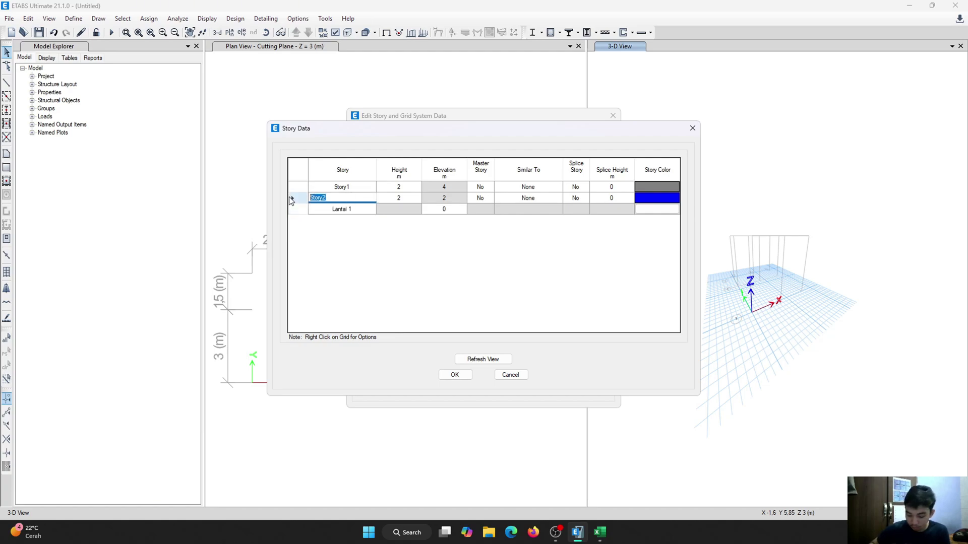
pyautogui.write('Bordes')
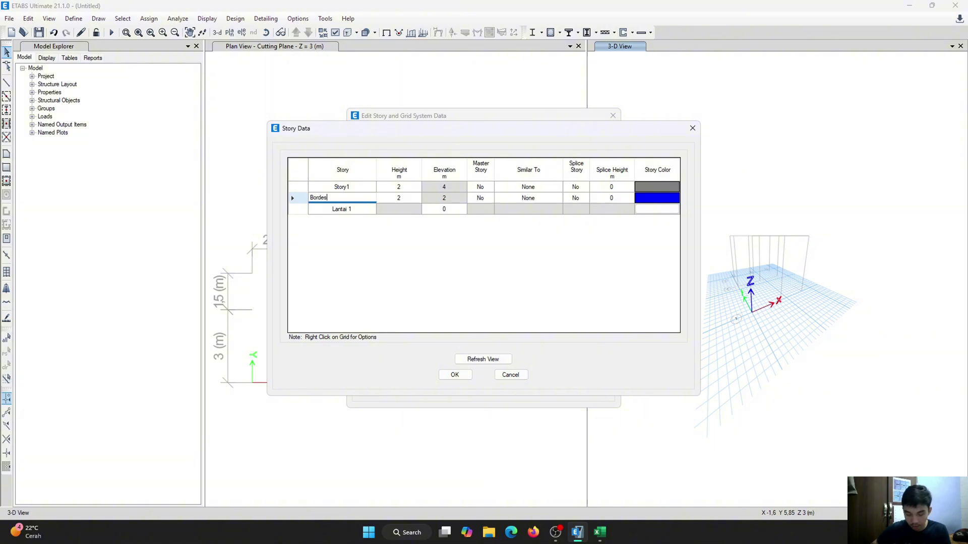
# Step: Rename the top story as Lantai 2 and apply the story data changes to the model
pyautogui.doubleClick(338, 187)
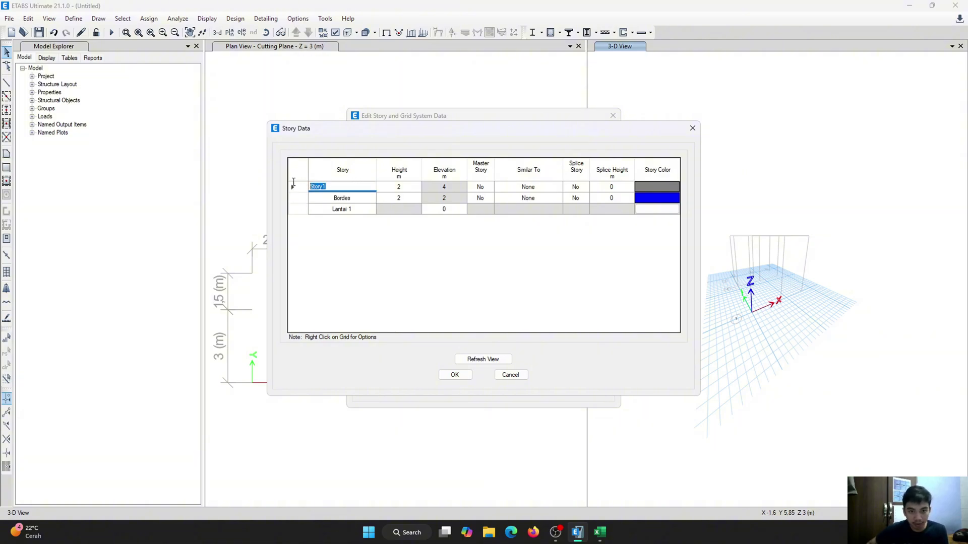
pyautogui.write('Lantai')
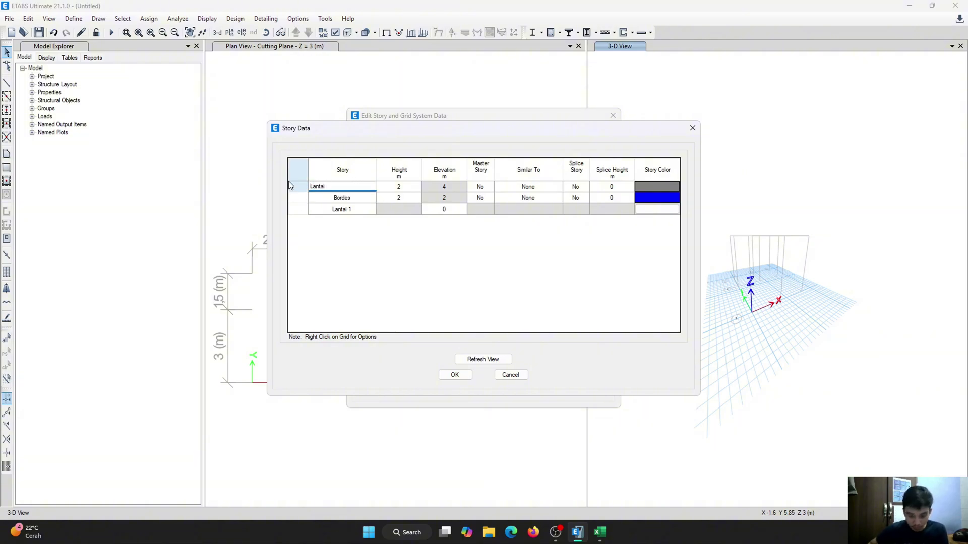
pyautogui.write(' 2')
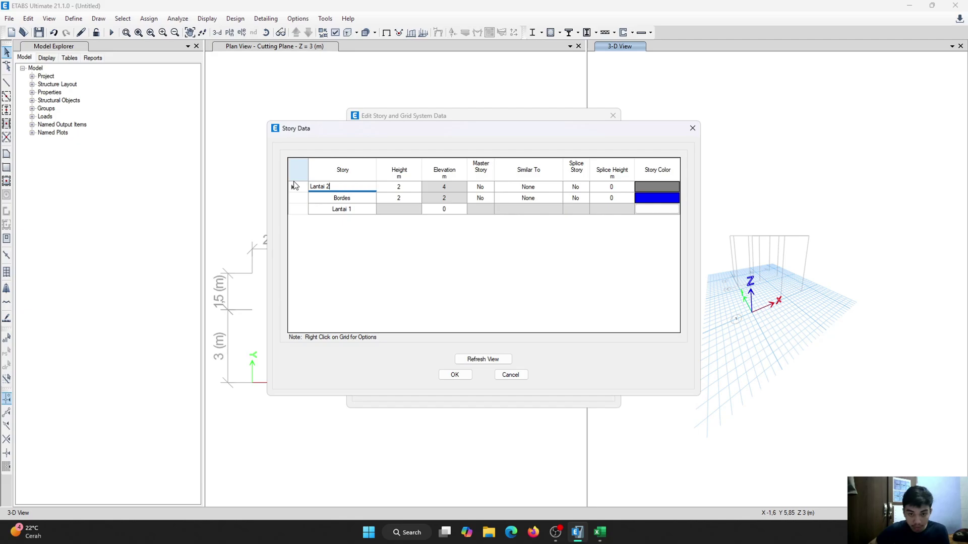
pyautogui.click(455, 376)
pyautogui.click(460, 389)
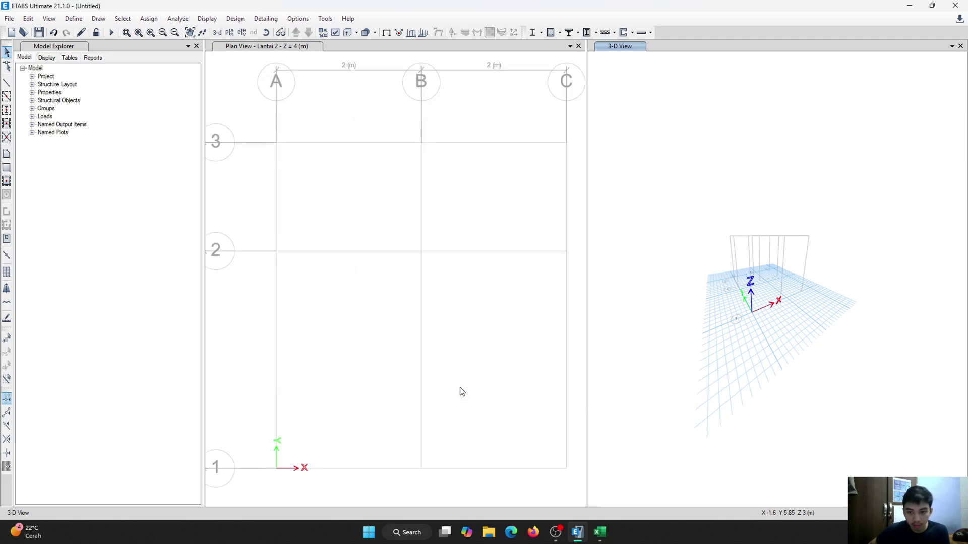
# Step: Examine the updated story levels and grid lines in the 3-D view and the plan view
pyautogui.scroll(3, 761, 271)
pyautogui.scroll(-3, 761, 271)
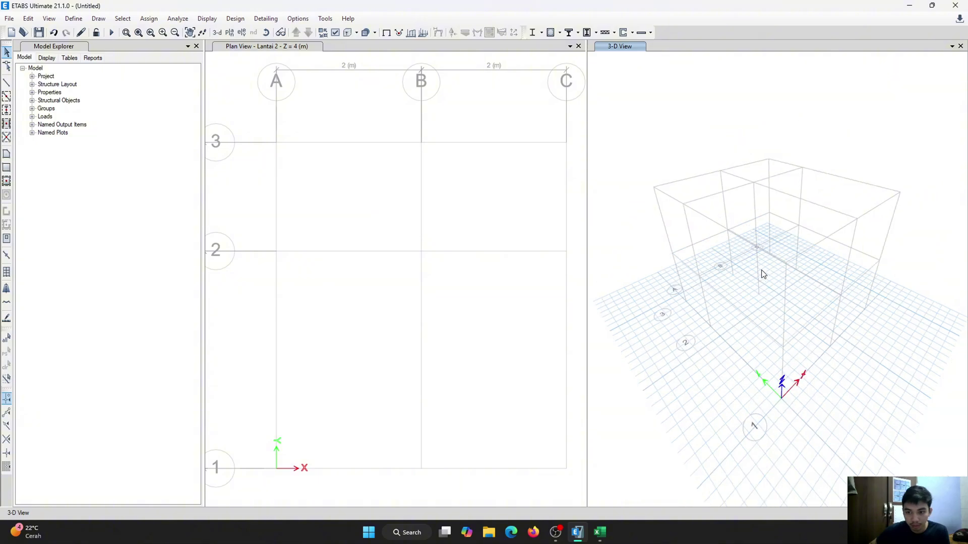
pyautogui.scroll(-2, 761, 270)
pyautogui.scroll(4, 784, 281)
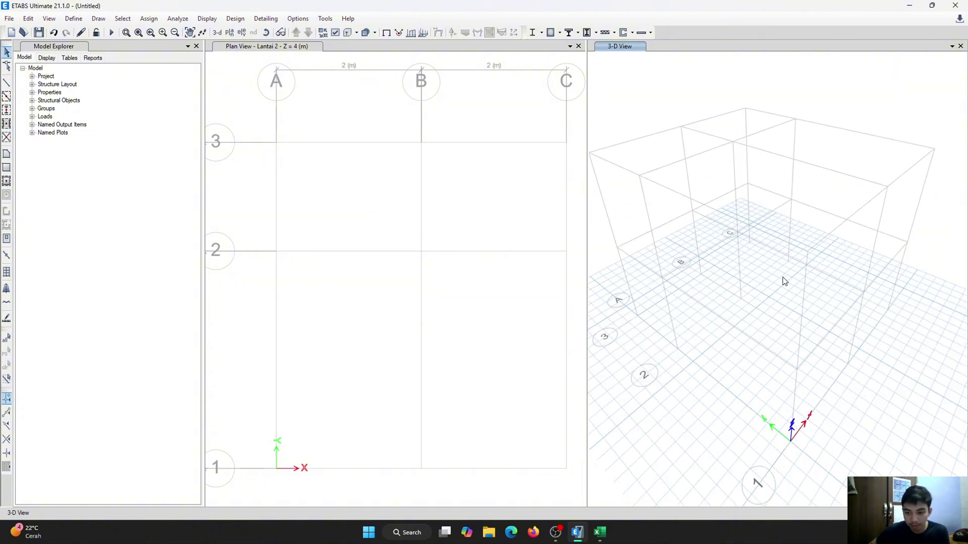
pyautogui.moveTo(783, 277)
pyautogui.mouseDown(button='middle')
pyautogui.moveTo(815, 255)
pyautogui.moveTo(739, 265)
pyautogui.moveTo(766, 272)
pyautogui.mouseUp(button='middle')
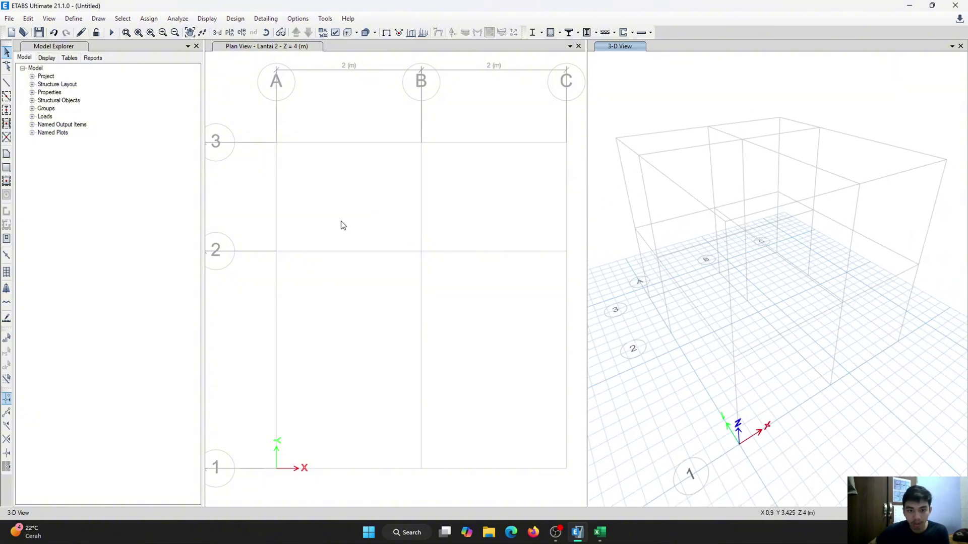
pyautogui.scroll(-3, 342, 225)
pyautogui.scroll(3, 359, 227)
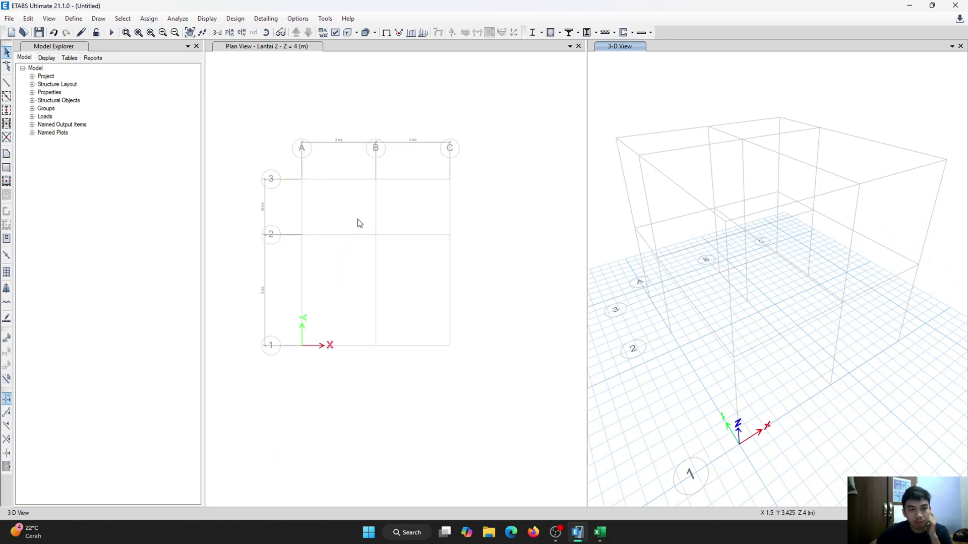
# Step: Add a new user-defined concrete material and name it Beton 30 Mpa
pyautogui.click(74, 19)
pyautogui.click(88, 33)
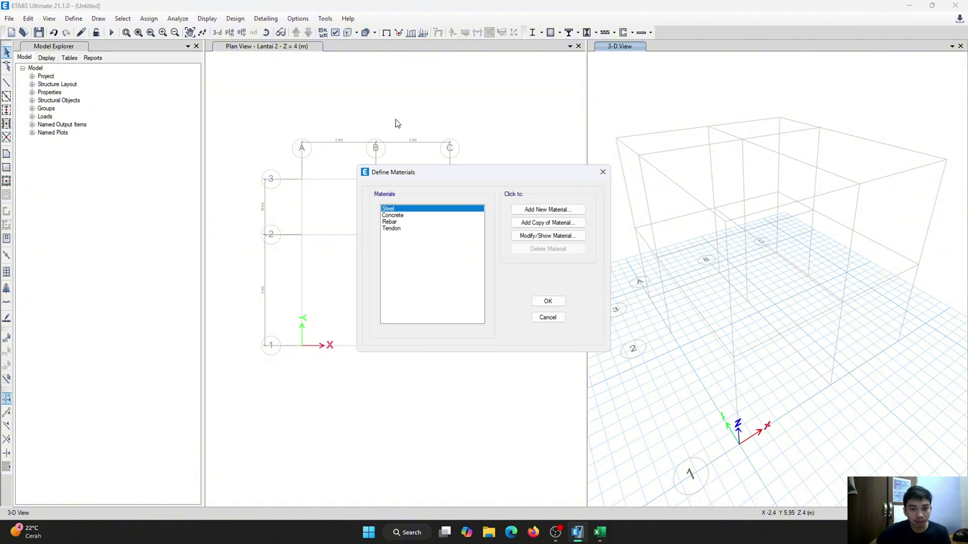
pyautogui.click(447, 230)
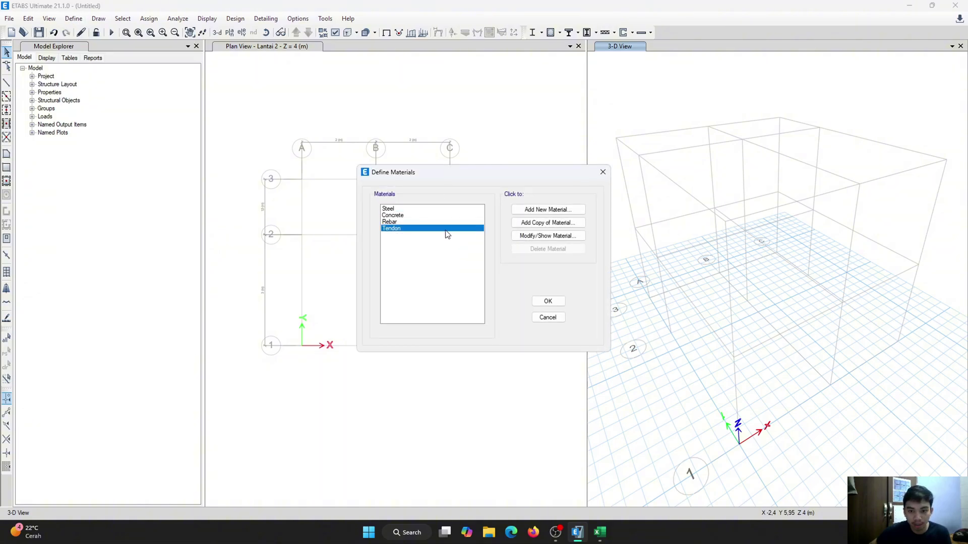
pyautogui.click(537, 213)
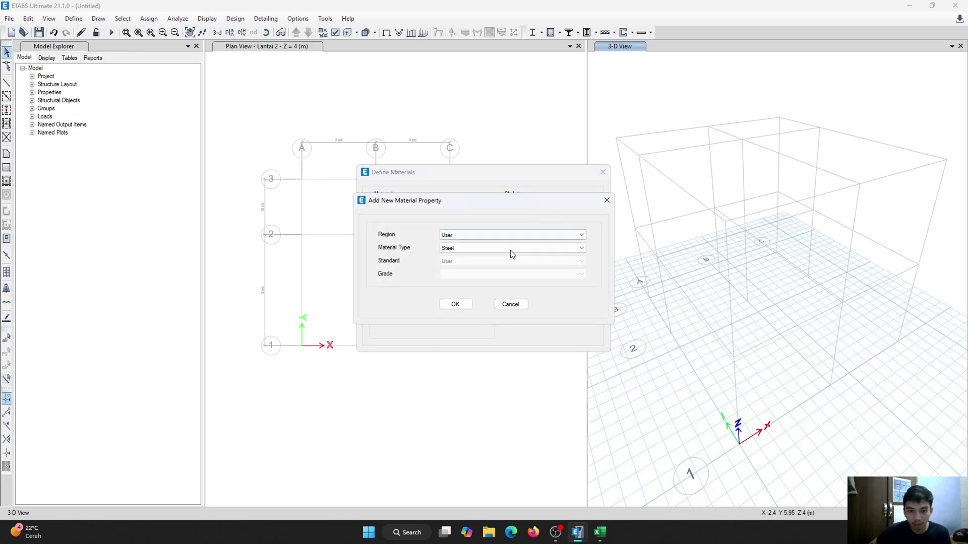
pyautogui.click(476, 248)
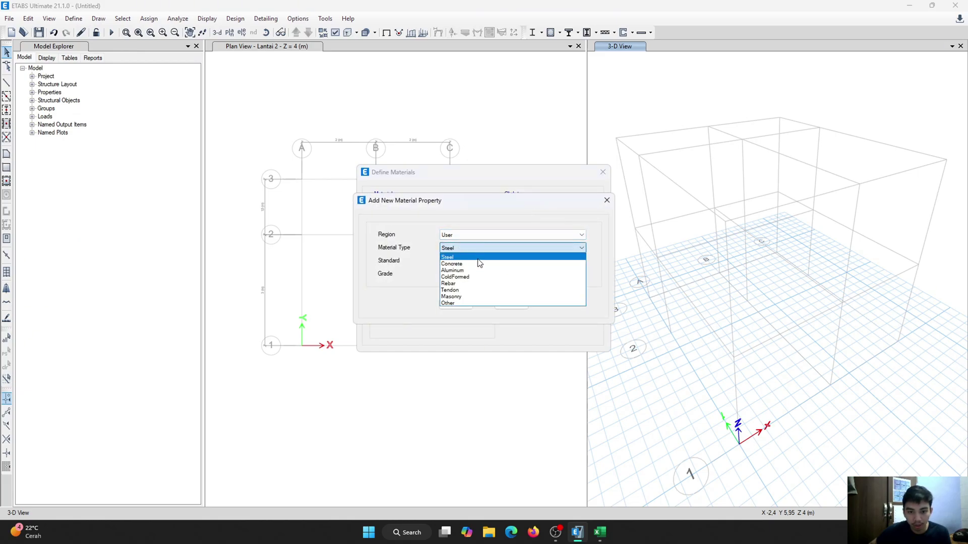
pyautogui.click(477, 263)
pyautogui.click(455, 304)
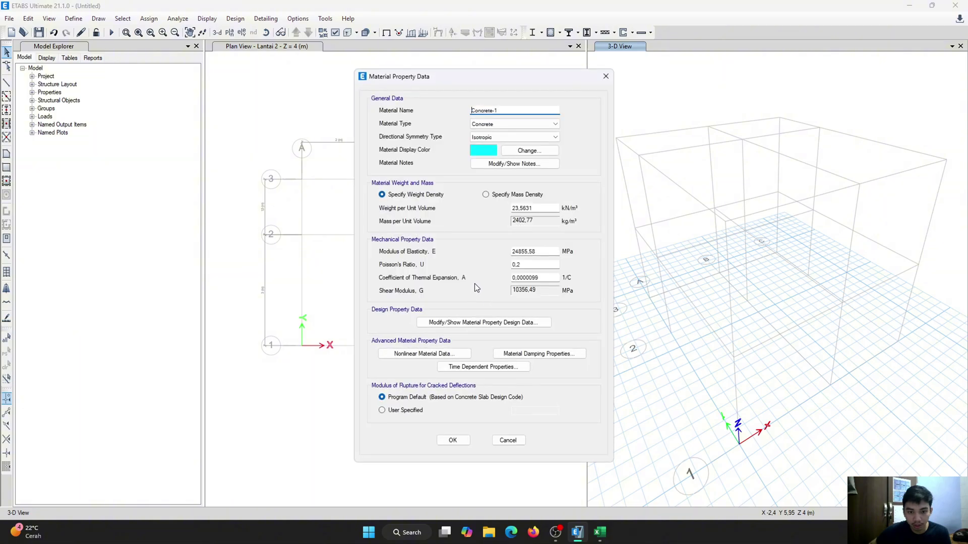
pyautogui.moveTo(499, 110); pyautogui.dragTo(450, 109)
pyautogui.write('Beton 30 Mpa')
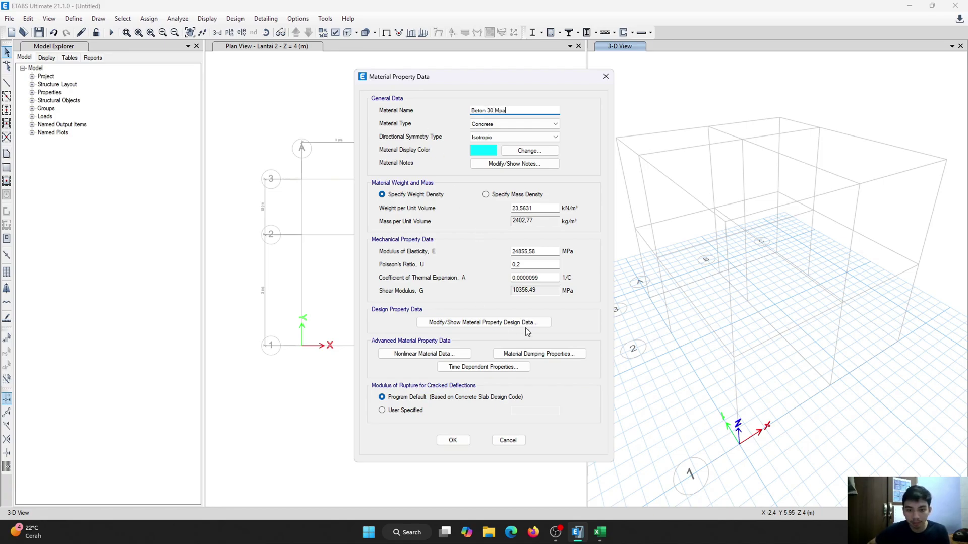
# Step: Set the specified compressive strength f'c of Beton 30 Mpa to 30 MPa and save the material
pyautogui.click(514, 356)
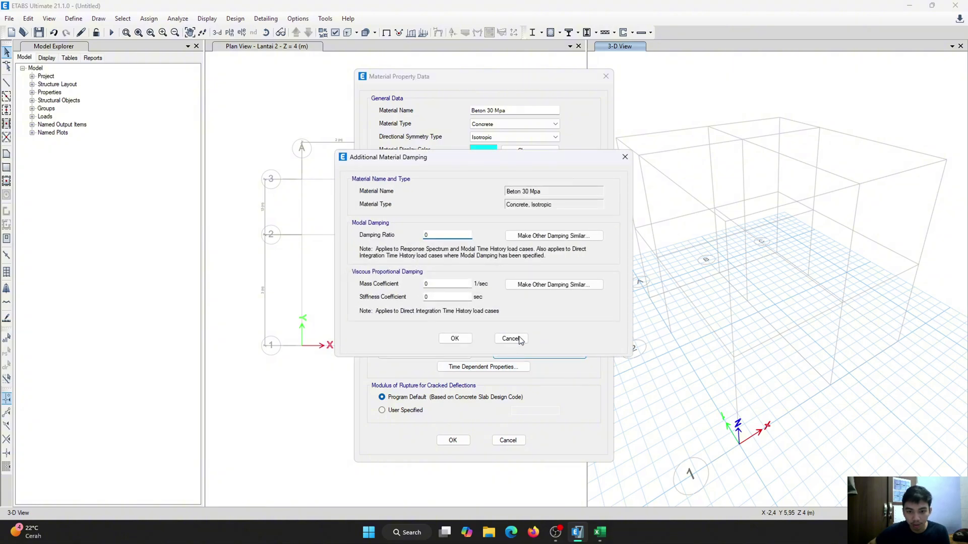
pyautogui.click(624, 158)
pyautogui.click(479, 324)
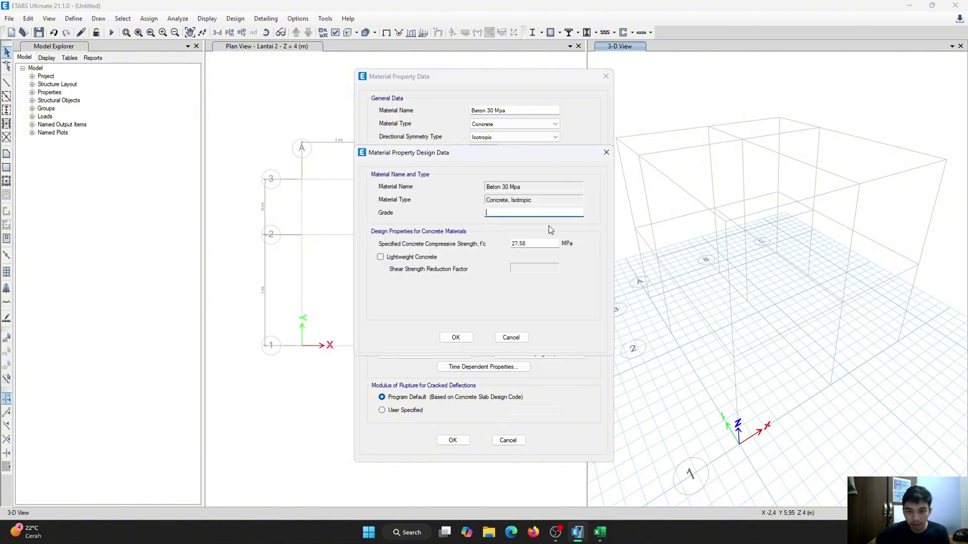
pyautogui.press('Tab')
pyautogui.write('30')
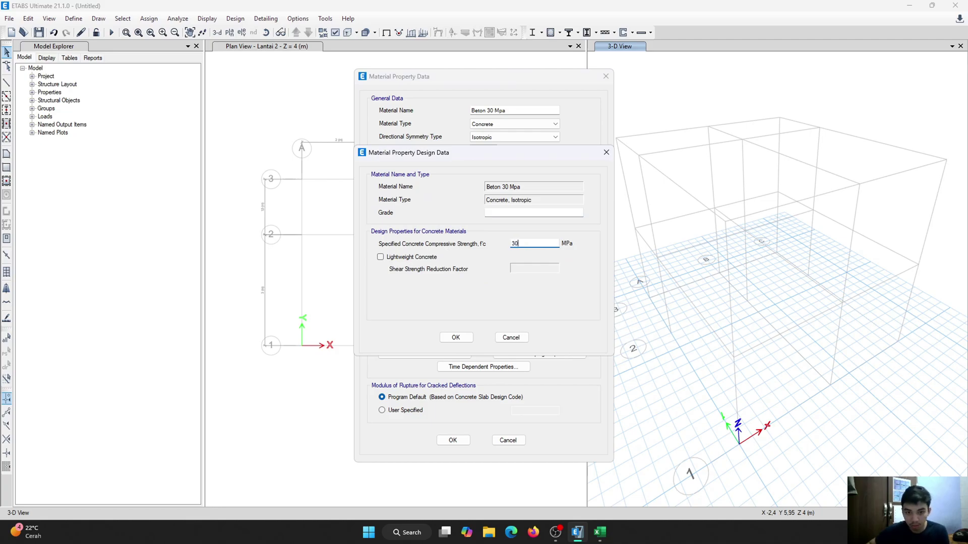
pyautogui.click(456, 338)
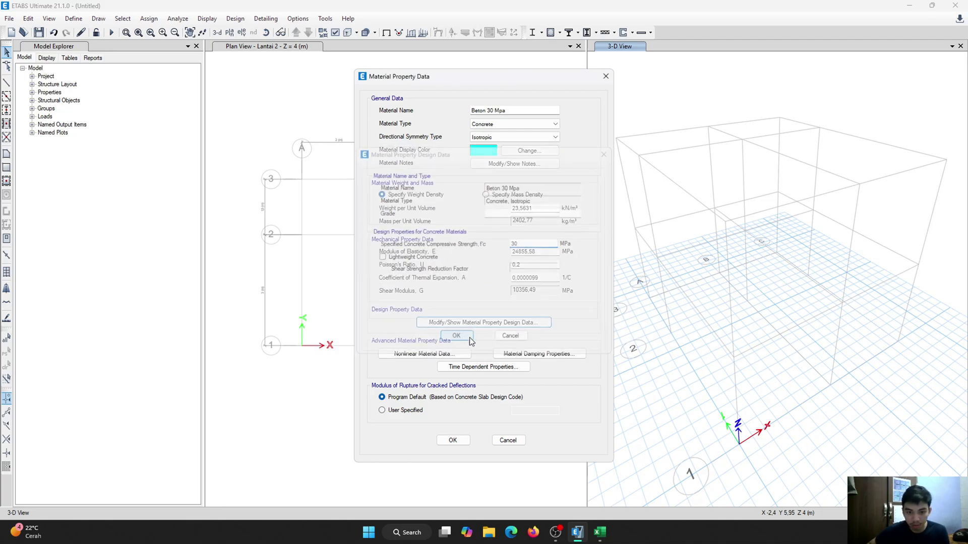
pyautogui.click(453, 440)
# Step: Add a new user-defined rebar material and name it Tulangan Mutu 400 Mpa
pyautogui.click(547, 210)
pyautogui.click(497, 248)
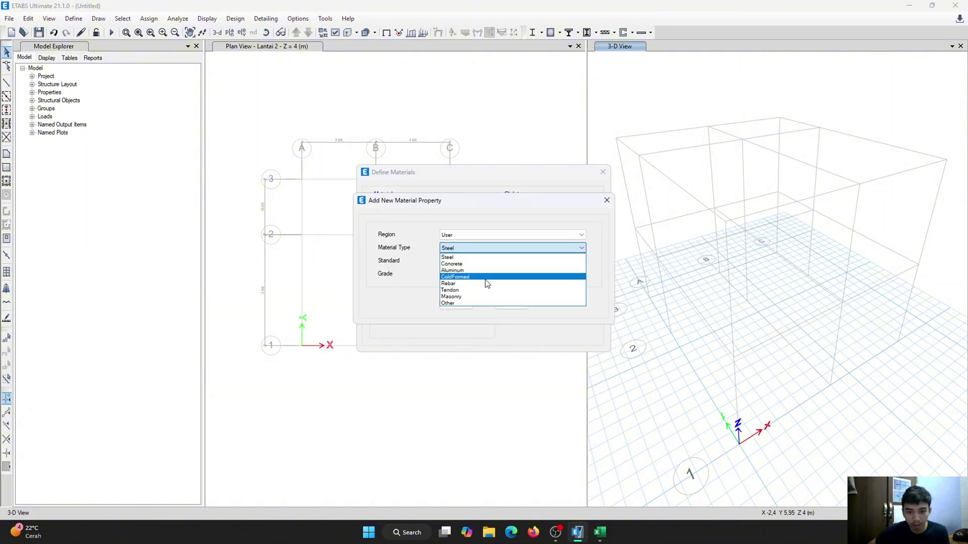
pyautogui.click(448, 283)
pyautogui.click(456, 304)
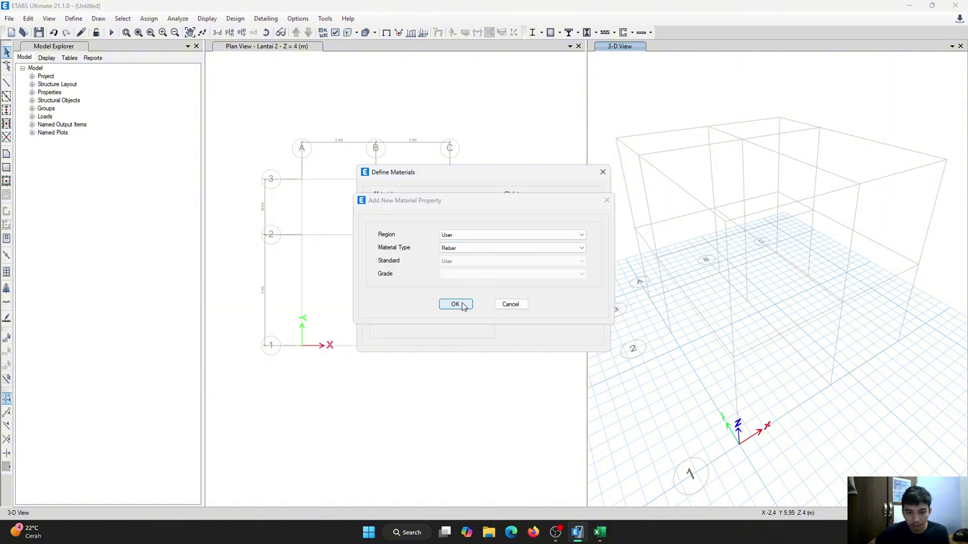
pyautogui.moveTo(494, 110); pyautogui.dragTo(429, 112)
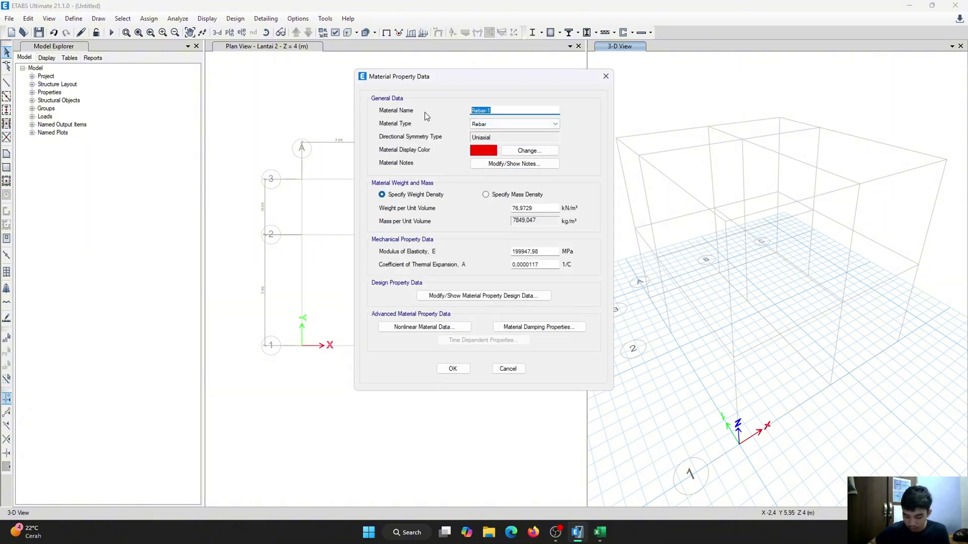
pyautogui.write('rulang')
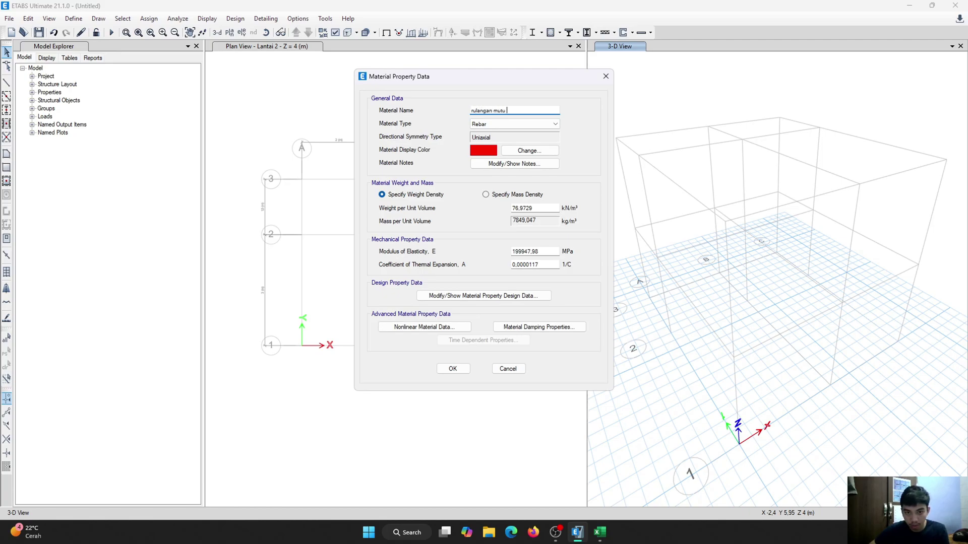
pyautogui.write('an mutu')
pyautogui.press('BackSpace')
pyautogui.press('BackSpace')
pyautogui.press('BackSpace')
pyautogui.press('BackSpace')
pyautogui.press('BackSpace')
pyautogui.press('BackSpace')
pyautogui.press('BackSpace')
pyautogui.press('BackSpace')
pyautogui.press('BackSpace')
pyautogui.press('BackSpace')
pyautogui.press('BackSpace')
pyautogui.press('BackSpace')
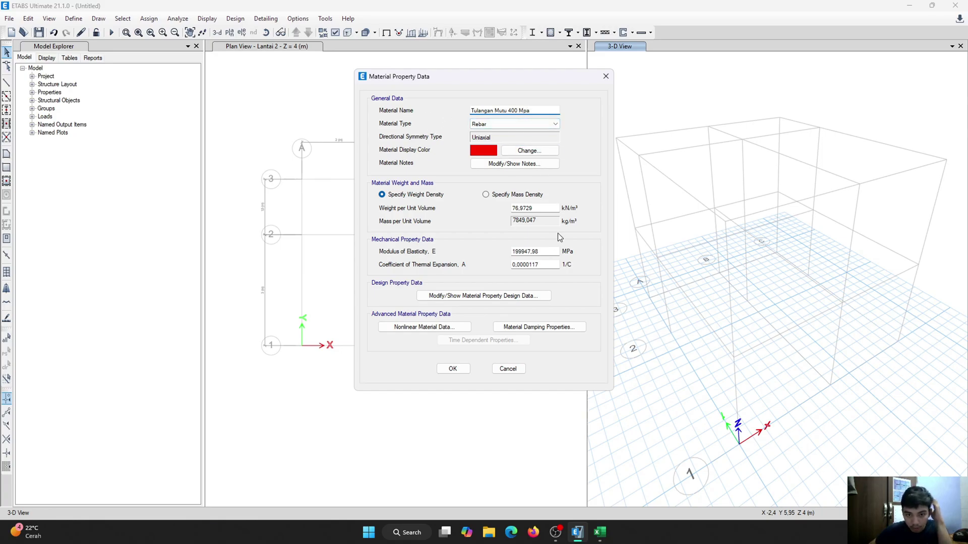
# Step: Review the yield and tensile strengths in the rebar material's design data and accept the new material definitions
pyautogui.click(531, 294)
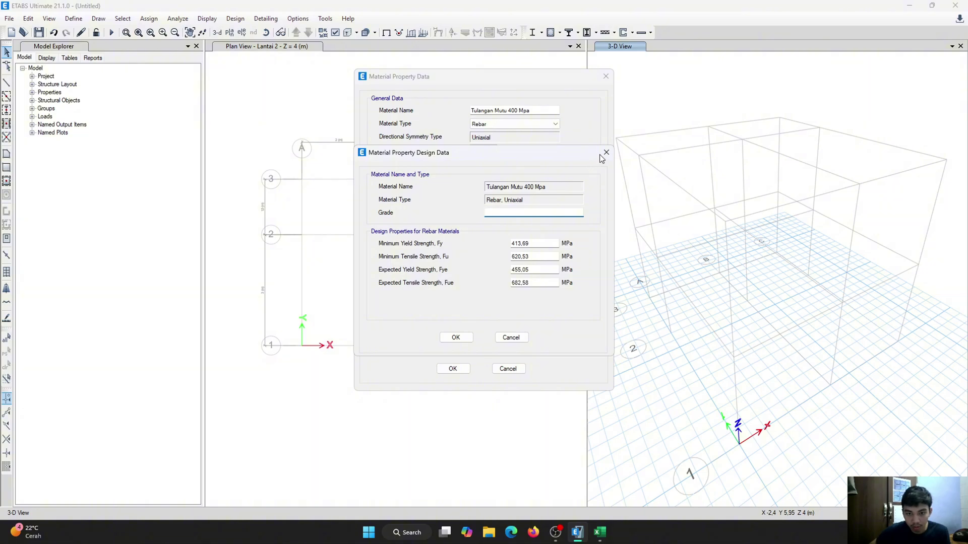
pyautogui.moveTo(528, 244); pyautogui.dragTo(474, 259)
pyautogui.rightClick(499, 254)
pyautogui.click(521, 239)
pyautogui.click(532, 272)
pyautogui.moveTo(532, 272); pyautogui.dragTo(503, 283)
pyautogui.moveTo(534, 244); pyautogui.dragTo(504, 244)
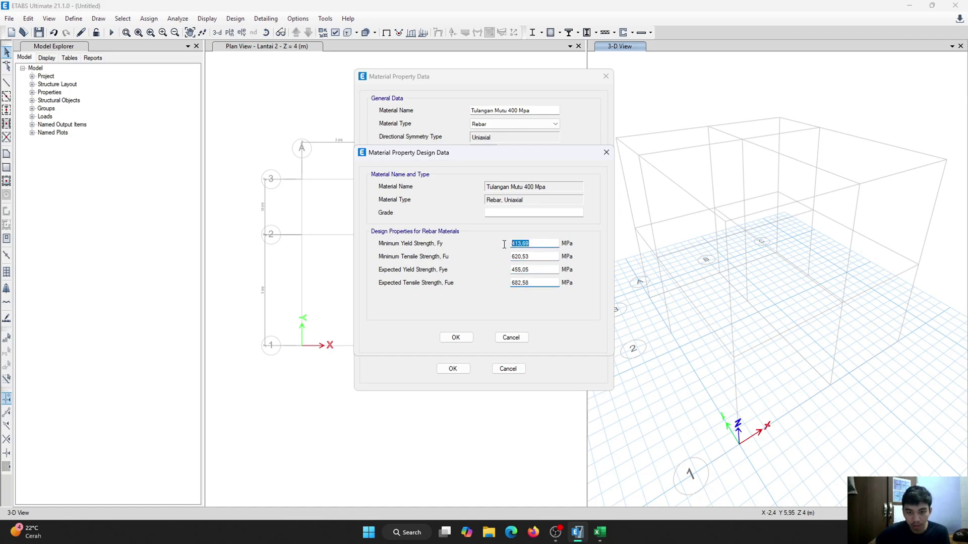
pyautogui.click(605, 152)
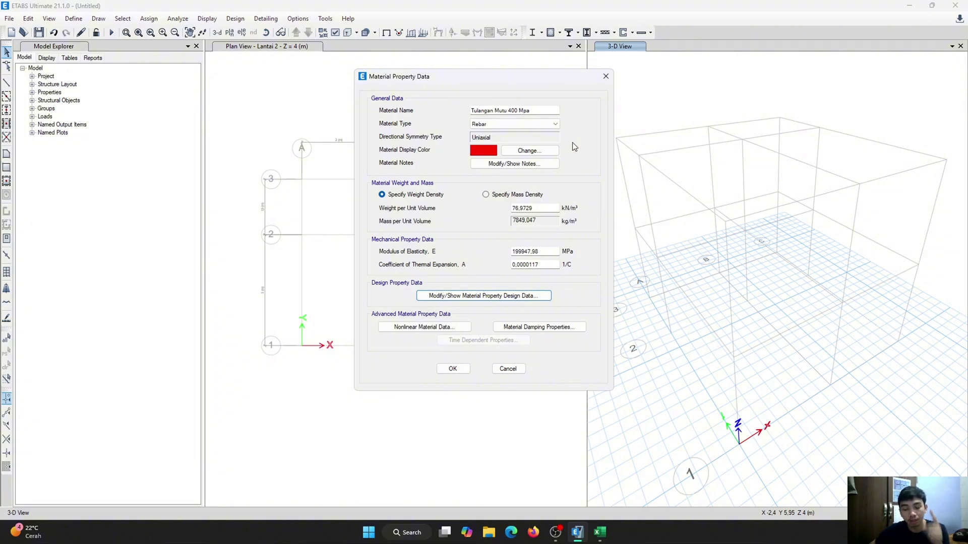
pyautogui.click(453, 369)
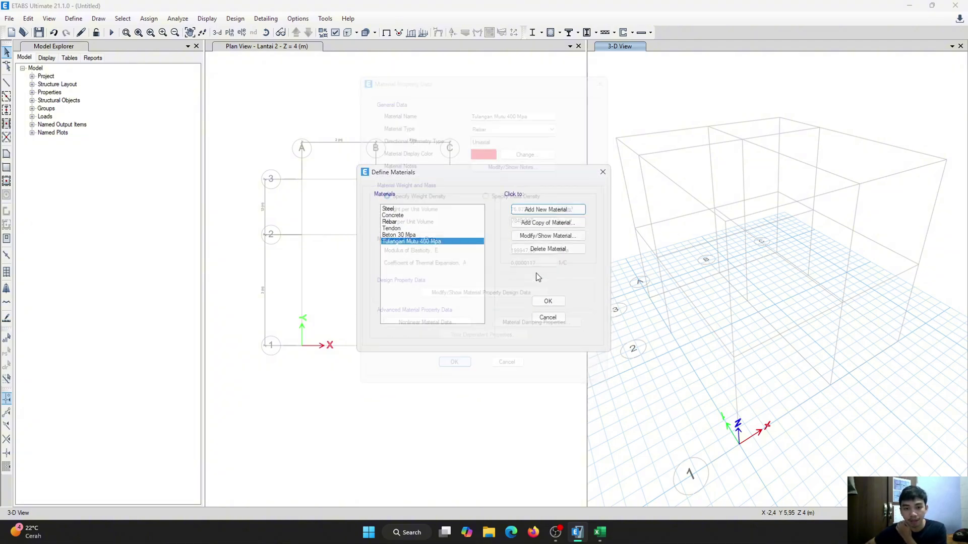
pyautogui.click(548, 300)
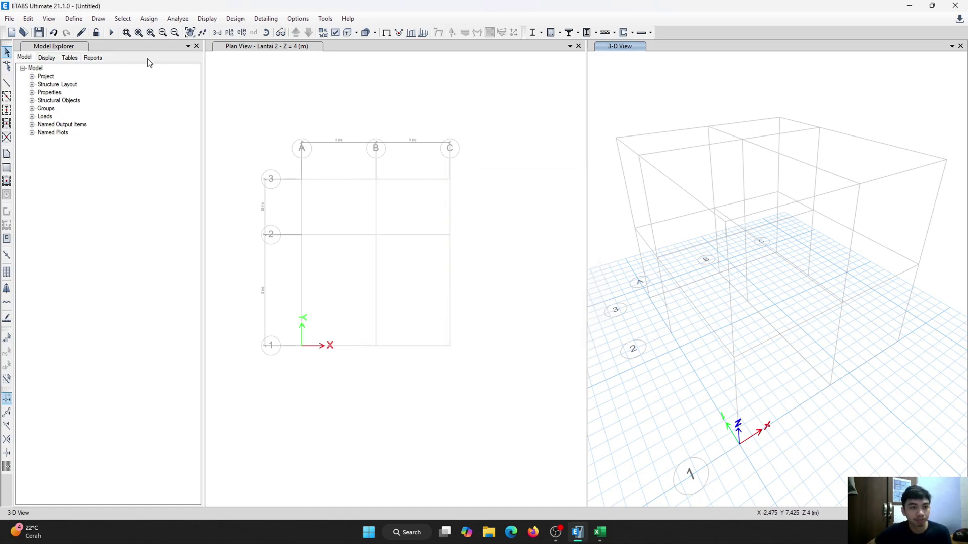
# Step: Delete the Plank1 property from the slab section properties
pyautogui.scroll(-3, 283, 123)
pyautogui.scroll(6, 277, 119)
pyautogui.click(74, 19)
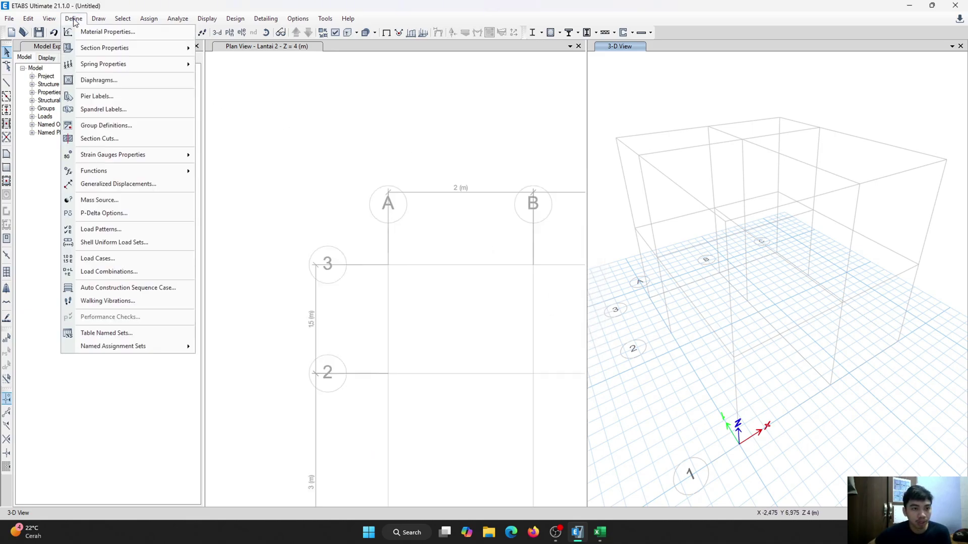
pyautogui.moveTo(90, 48)
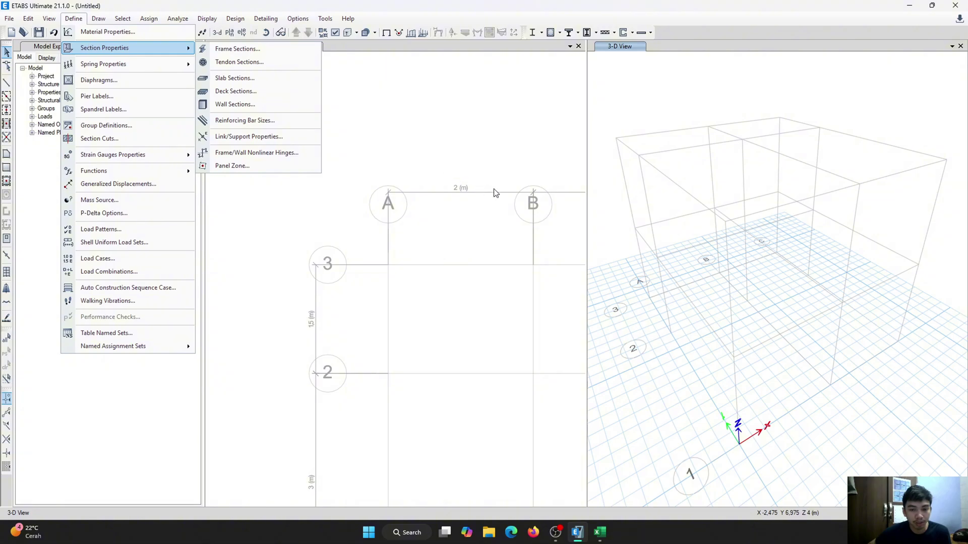
pyautogui.scroll(-3, 454, 198)
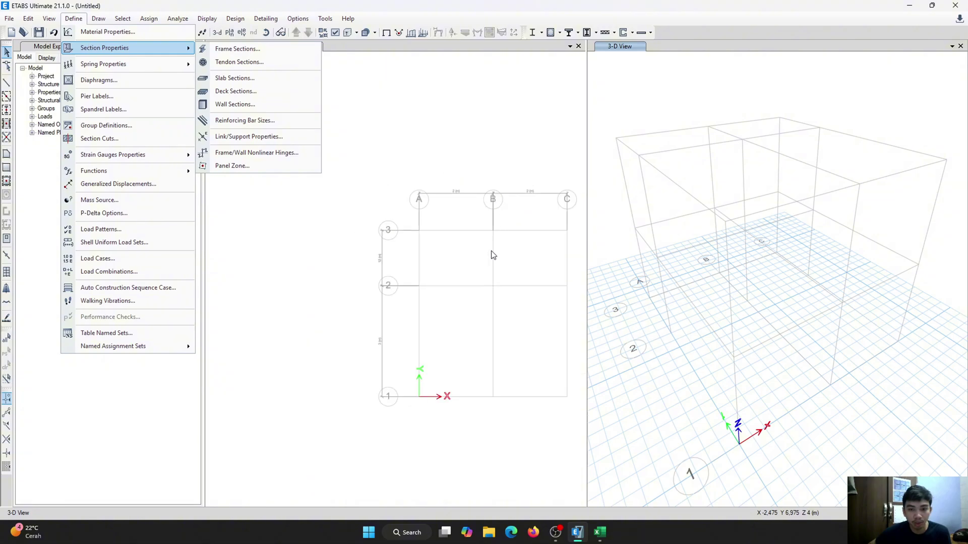
pyautogui.click(251, 77)
pyautogui.click(432, 233)
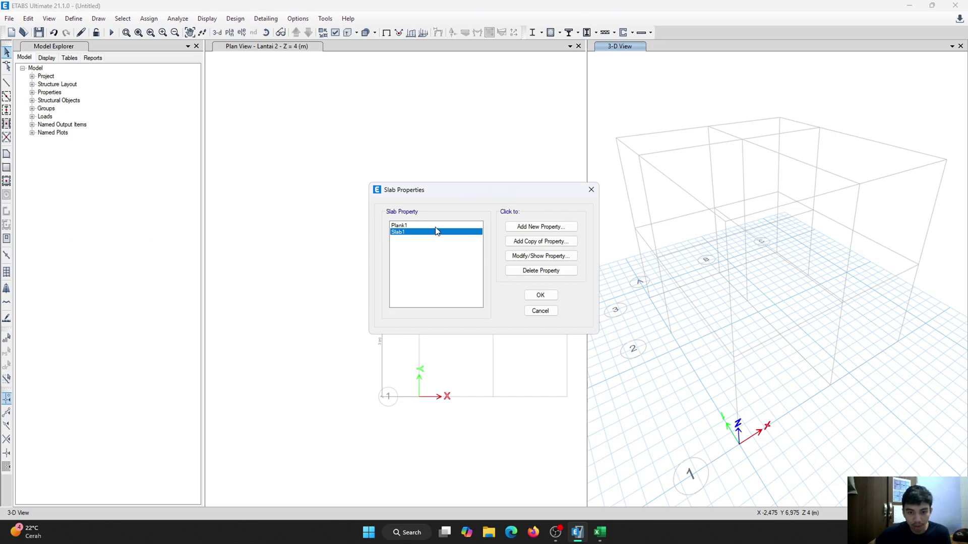
pyautogui.click(423, 226)
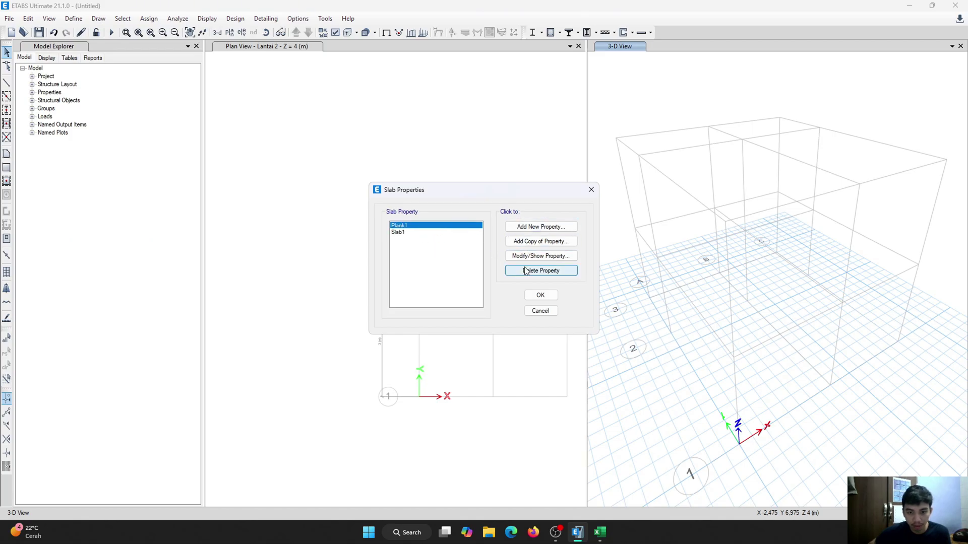
pyautogui.click(541, 271)
pyautogui.click(499, 300)
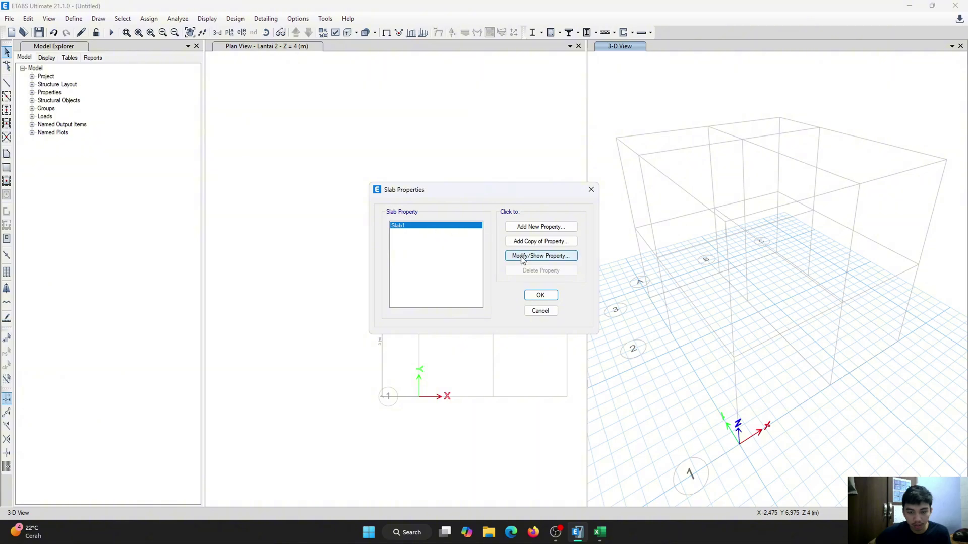
# Step: Add a new slab property named PELAT TANGGA with a thickness of 150 mm
pyautogui.click(532, 226)
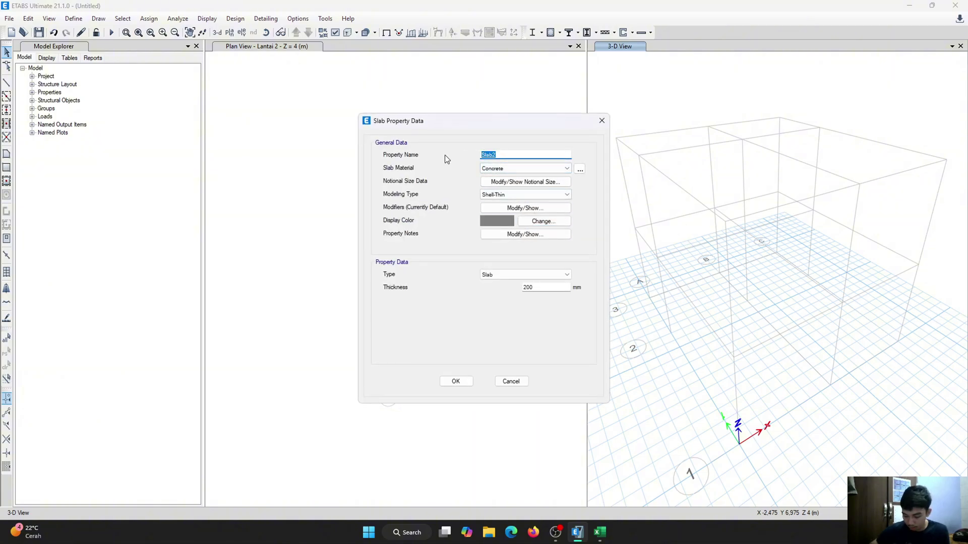
pyautogui.press('capslock')
pyautogui.write('PELT')
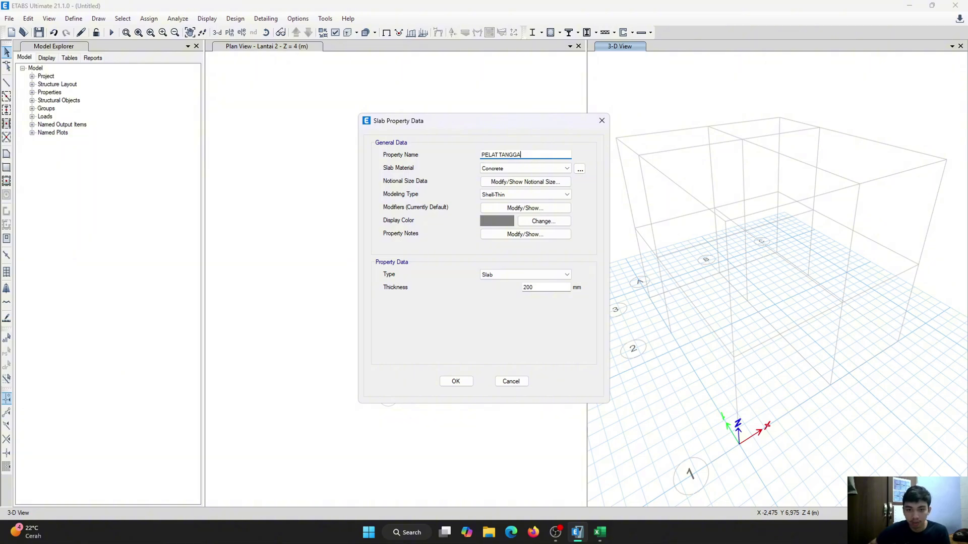
pyautogui.click(530, 287)
pyautogui.doubleClick(529, 288)
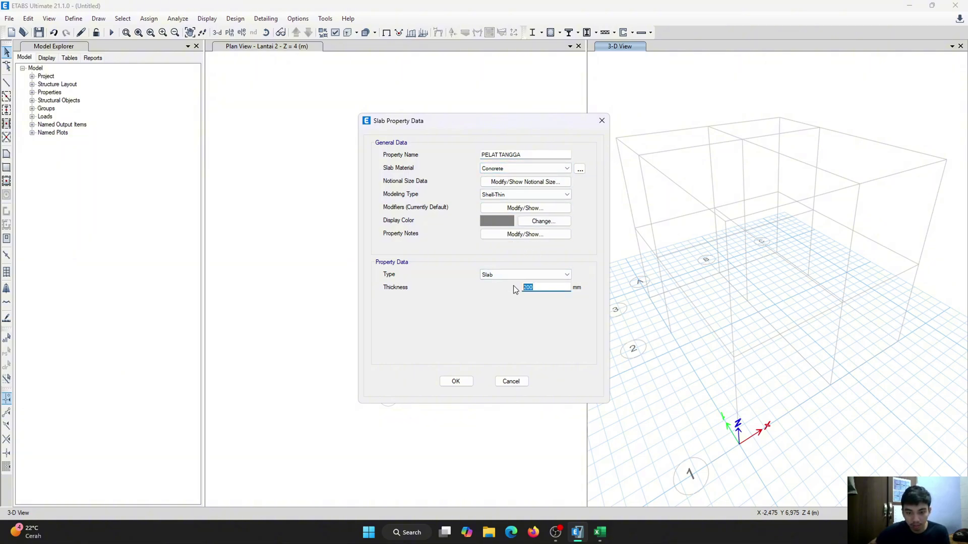
pyautogui.write('150')
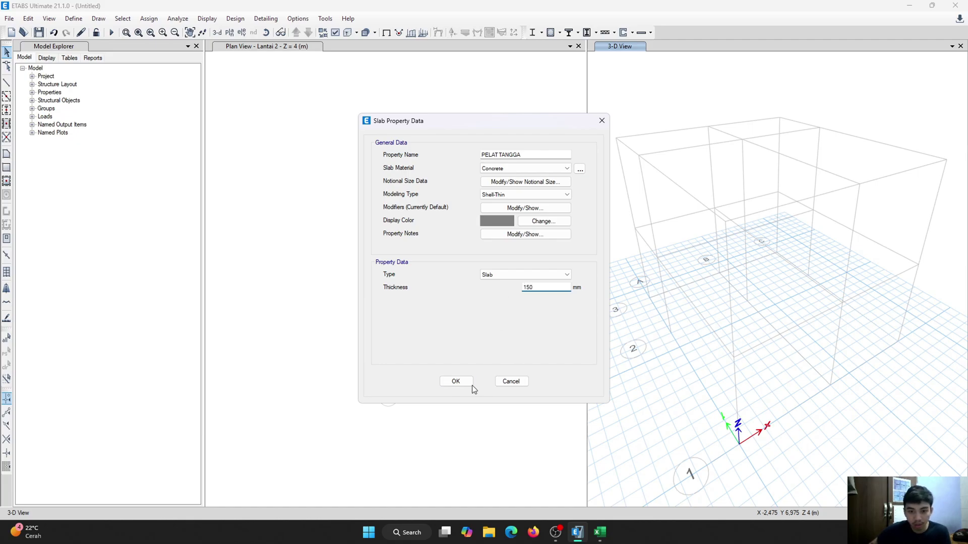
pyautogui.click(457, 381)
# Step: Delete the Slab1 property from the slab section properties
pyautogui.click(405, 232)
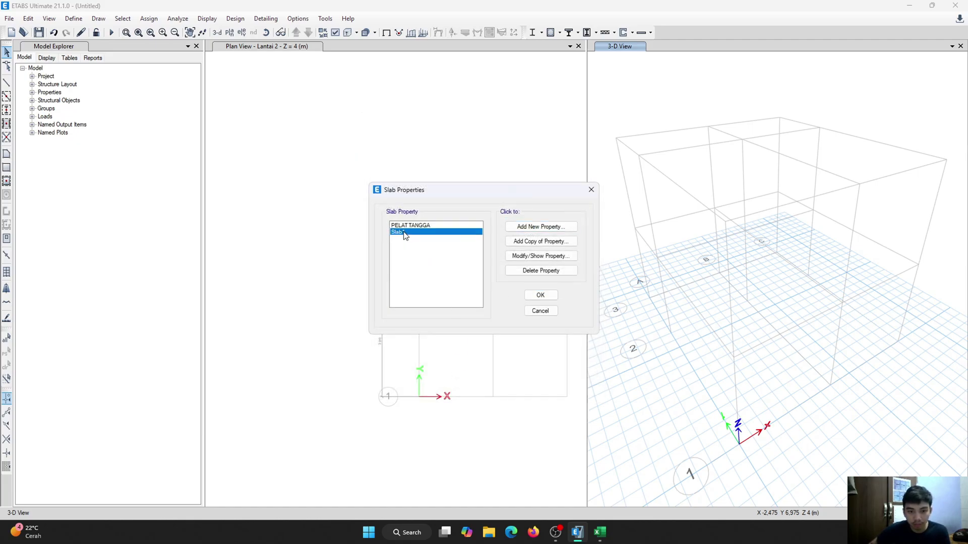
pyautogui.click(559, 275)
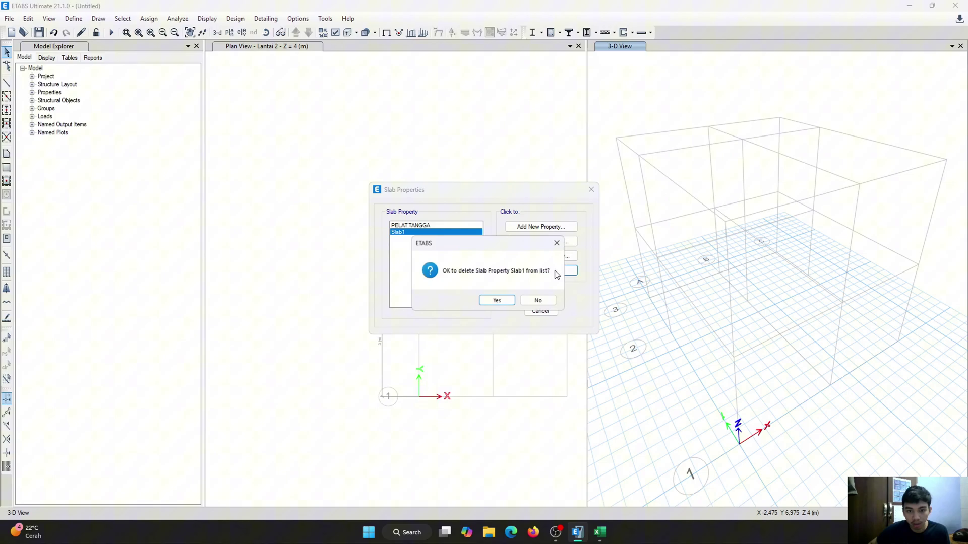
pyautogui.click(498, 302)
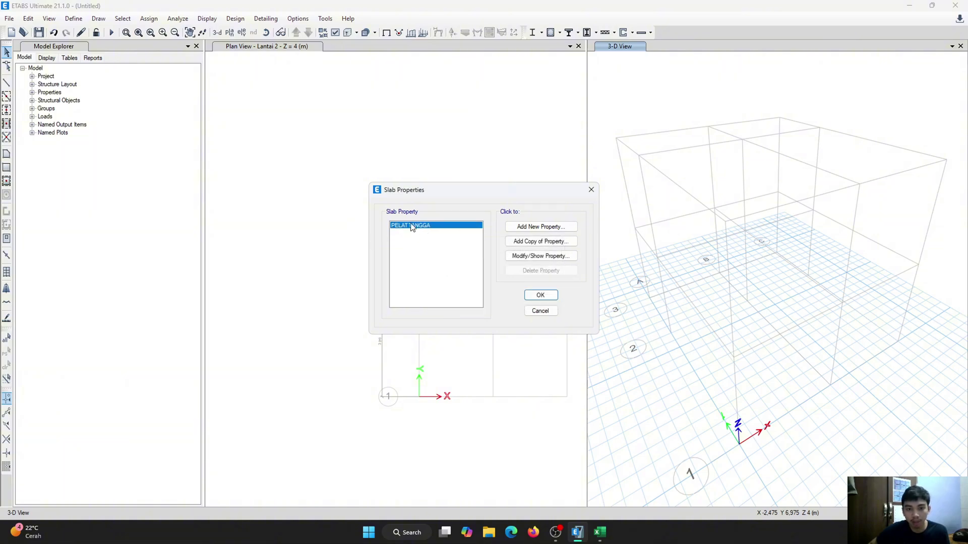
# Step: Review the type and thickness of the PELAT TANGGA slab property and accept the slab property definitions
pyautogui.click(537, 255)
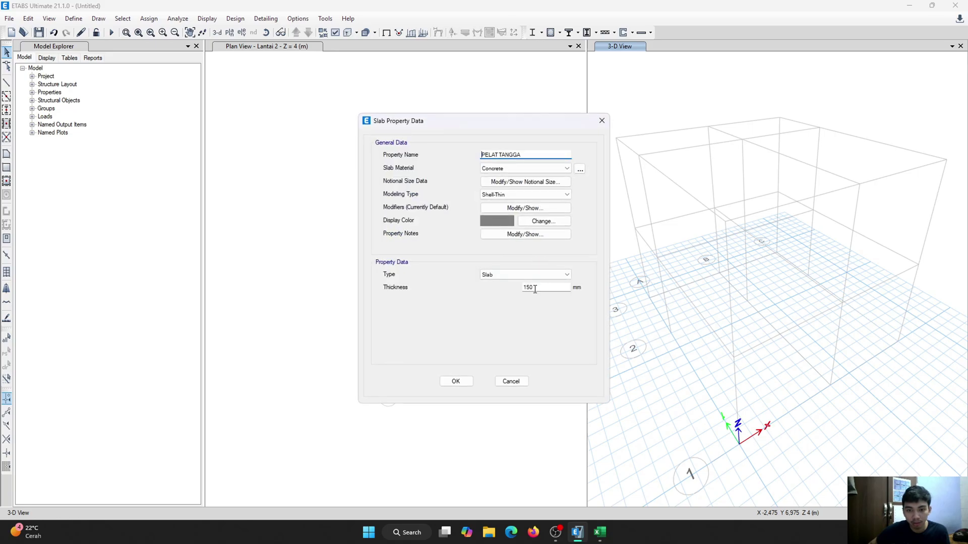
pyautogui.doubleClick(533, 288)
pyautogui.click(532, 275)
pyautogui.click(533, 274)
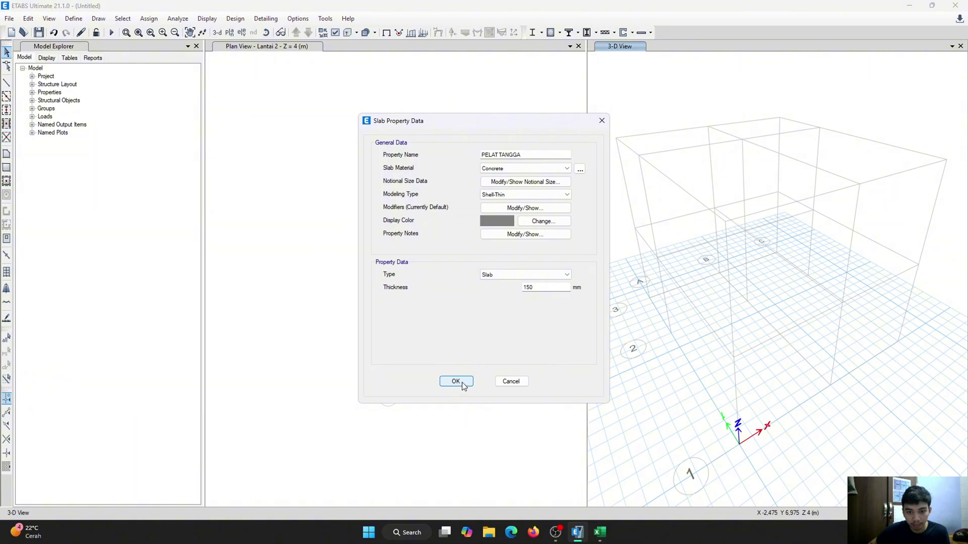
pyautogui.click(455, 381)
pyautogui.click(540, 296)
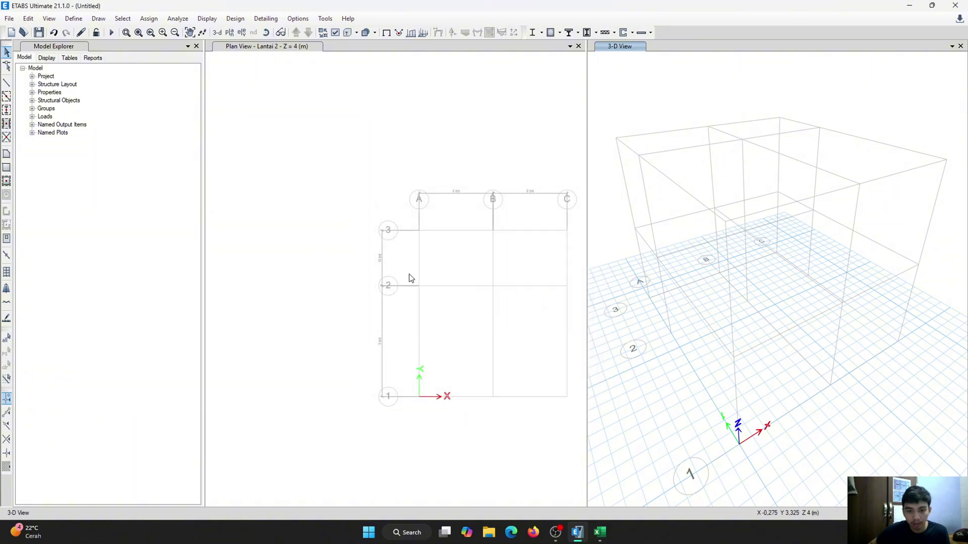
# Step: Start drawing a PELAT TANGGA floor area in the 3D view with base-level corners at grid points A1 and B1
pyautogui.scroll(-3, 426, 285)
pyautogui.scroll(3, 373, 268)
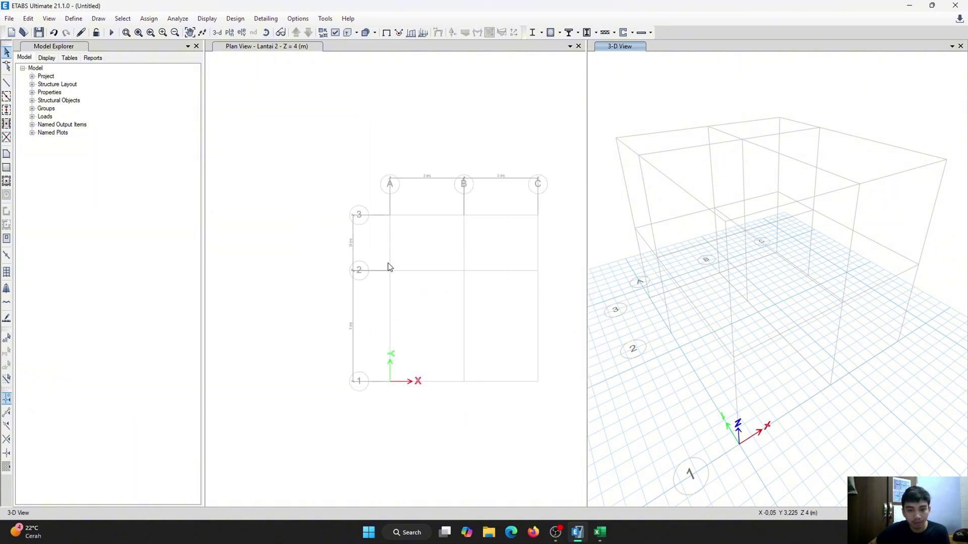
pyautogui.scroll(-1, 449, 255)
pyautogui.scroll(5, 454, 262)
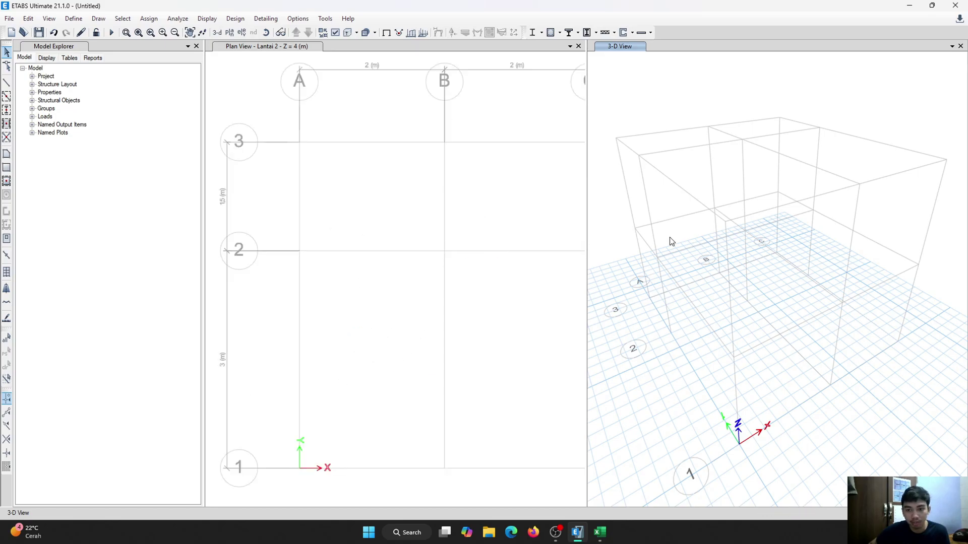
pyautogui.scroll(-2, 476, 278)
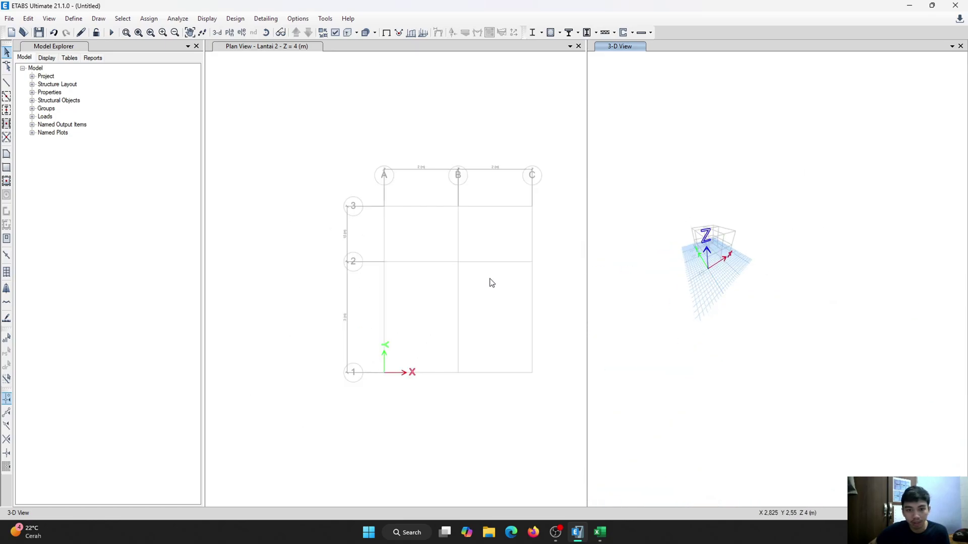
pyautogui.click(7, 154)
pyautogui.scroll(-2, 458, 242)
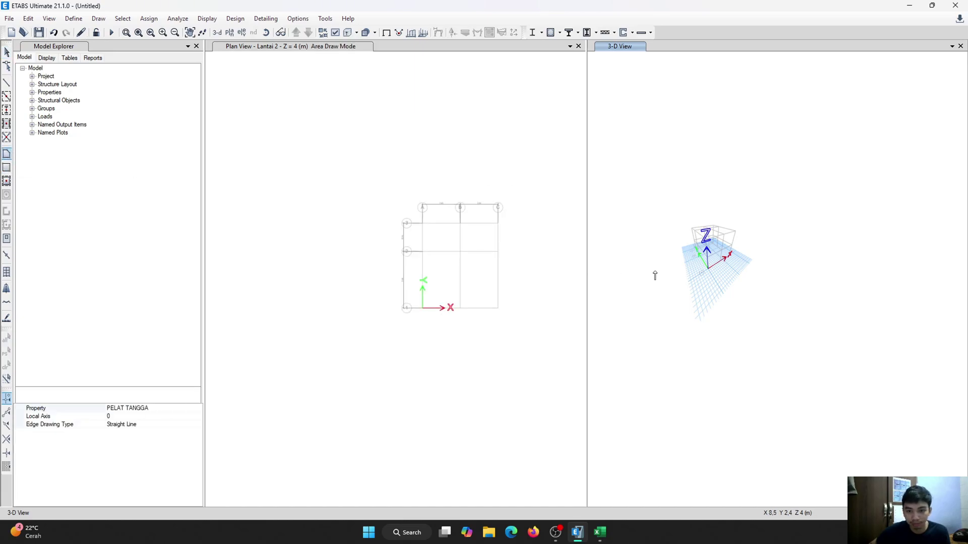
pyautogui.scroll(6, 655, 275)
pyautogui.scroll(-5, 763, 267)
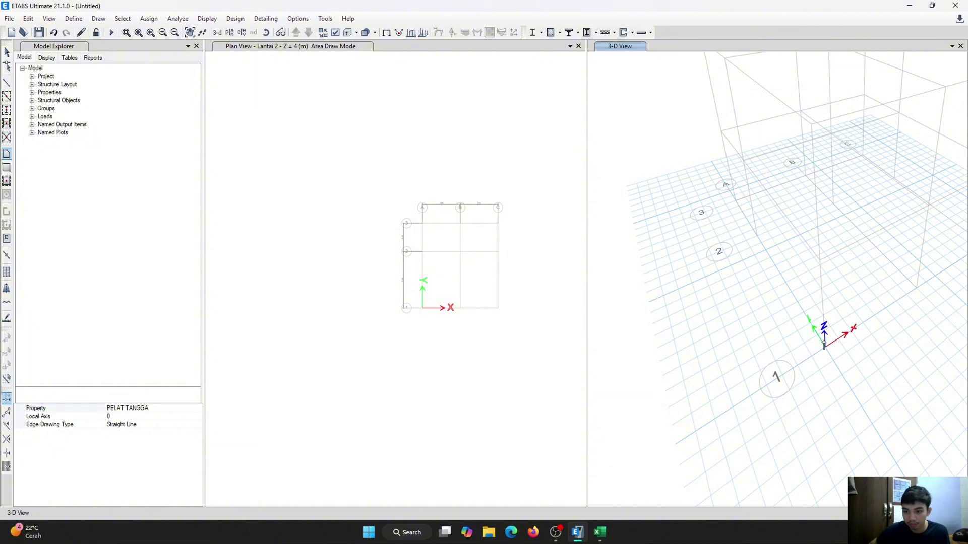
pyautogui.click(826, 348)
pyautogui.scroll(-3, 810, 346)
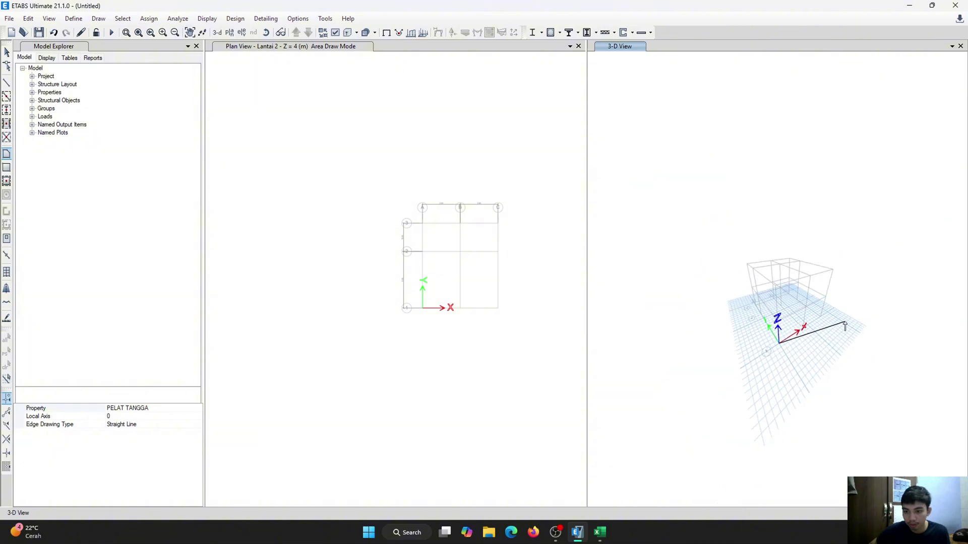
pyautogui.scroll(4, 756, 334)
pyautogui.scroll(-3, 756, 333)
pyautogui.scroll(4, 756, 334)
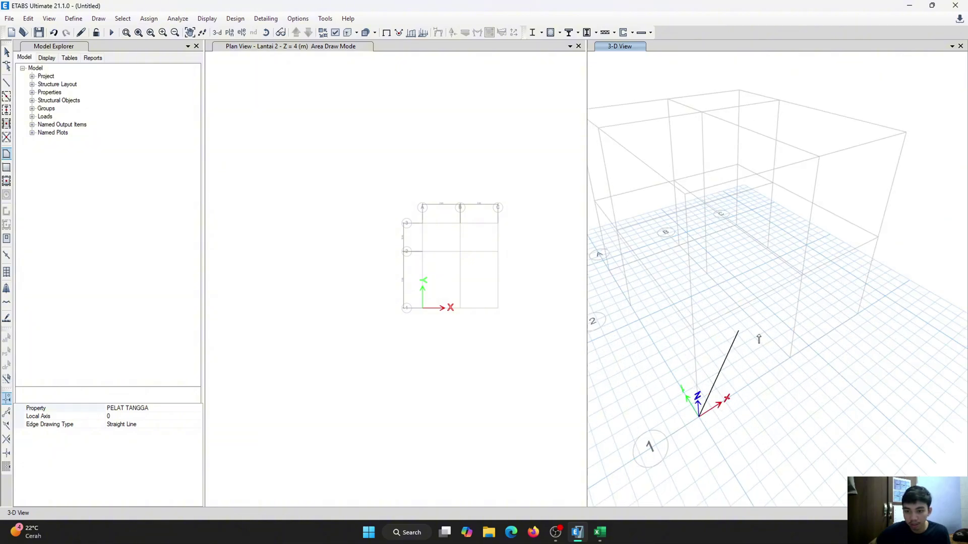
pyautogui.click(790, 357)
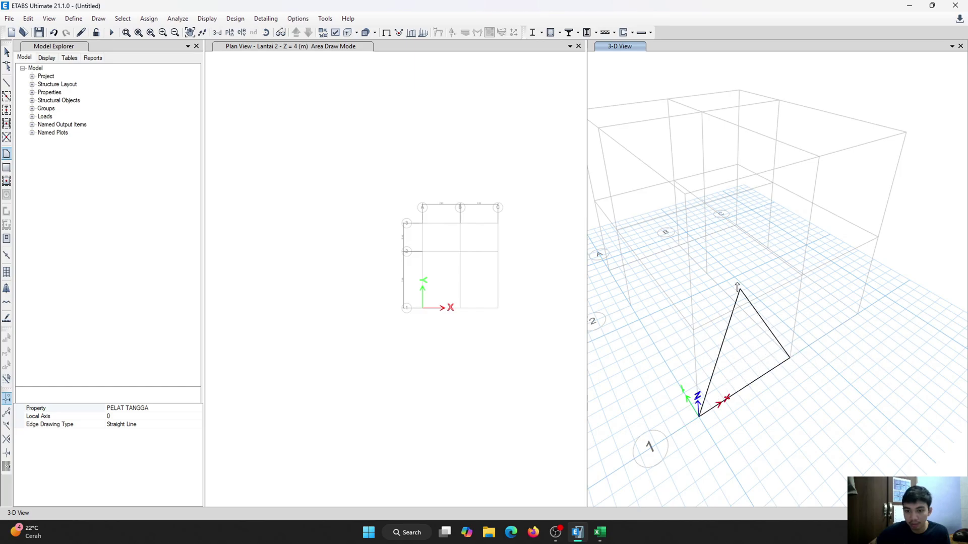
# Step: Complete the sloped stair slab with corners at grid points B2 and A2 on the Bordes story, and end drawing
pyautogui.scroll(-3, 710, 215)
pyautogui.scroll(4, 752, 217)
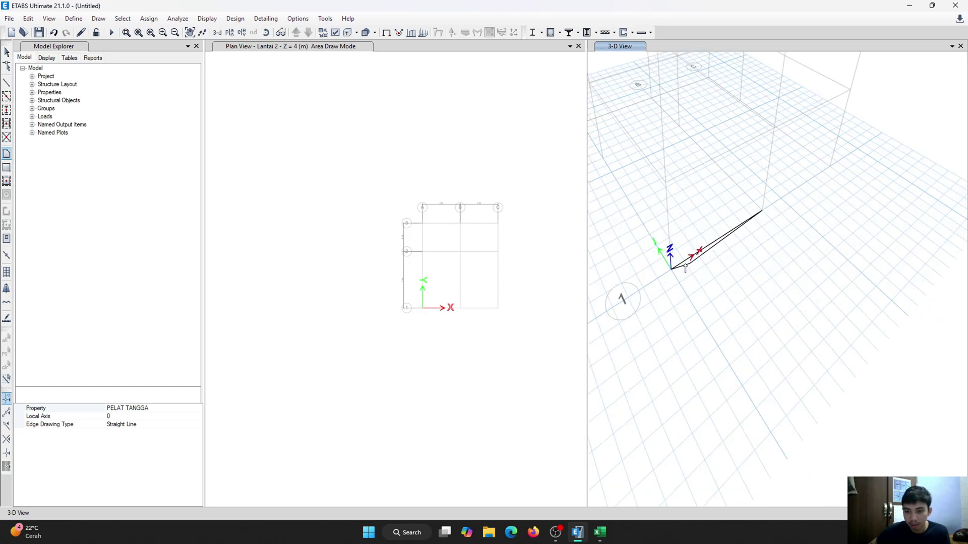
pyautogui.scroll(-2, 750, 259)
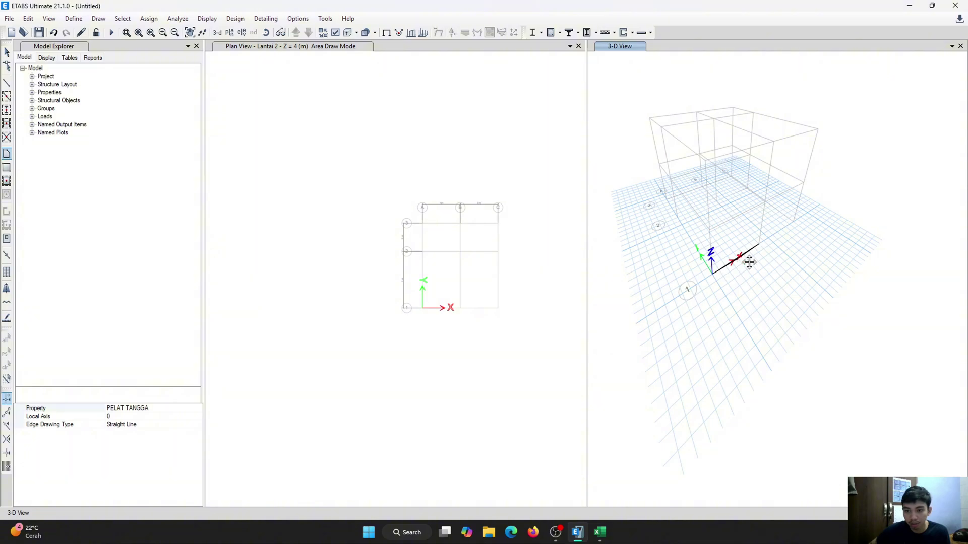
pyautogui.keyDown('shift'); pyautogui.moveTo(752, 261); pyautogui.dragTo(809, 276, button='middle'); pyautogui.keyUp('shift')
pyautogui.scroll(5, 726, 177)
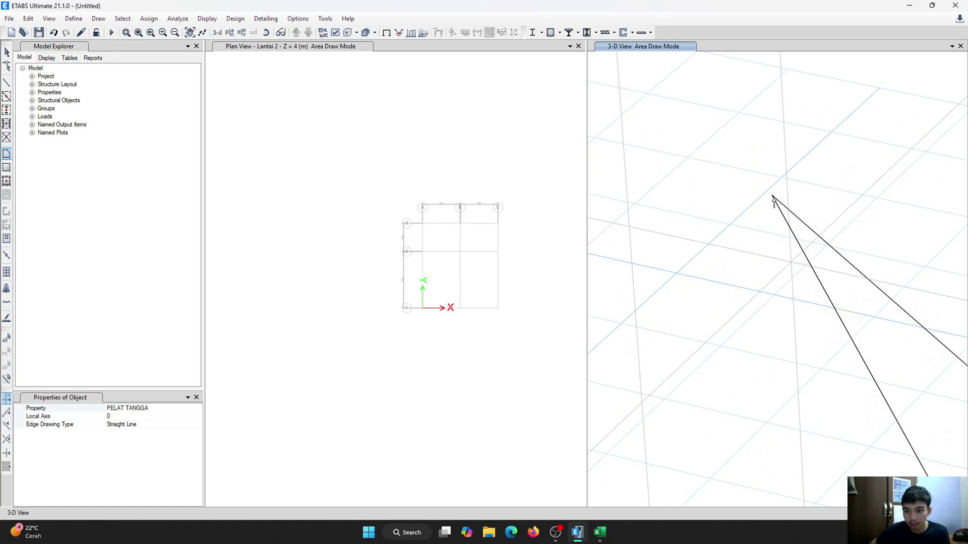
pyautogui.click(791, 262)
pyautogui.scroll(-5, 796, 232)
pyautogui.scroll(6, 749, 262)
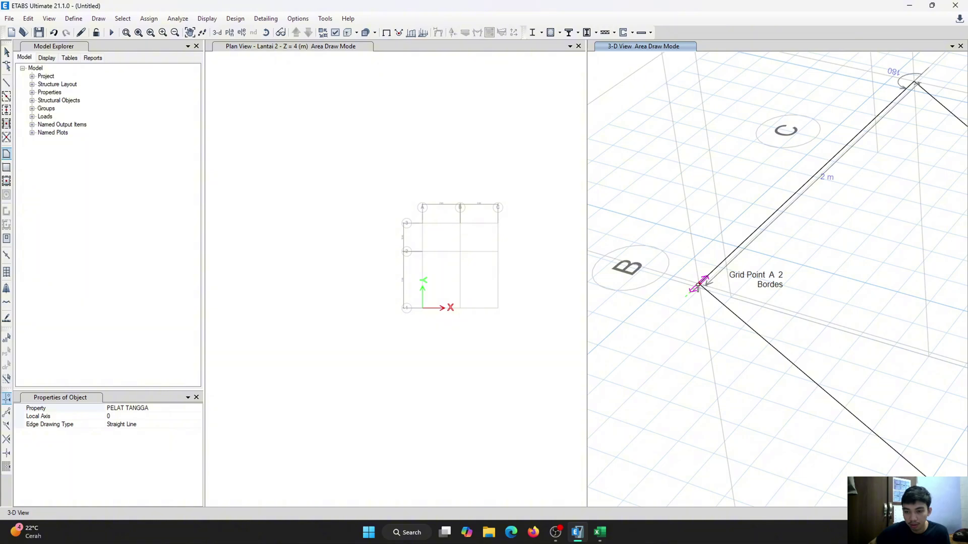
pyautogui.click(698, 286)
pyautogui.scroll(-5, 698, 272)
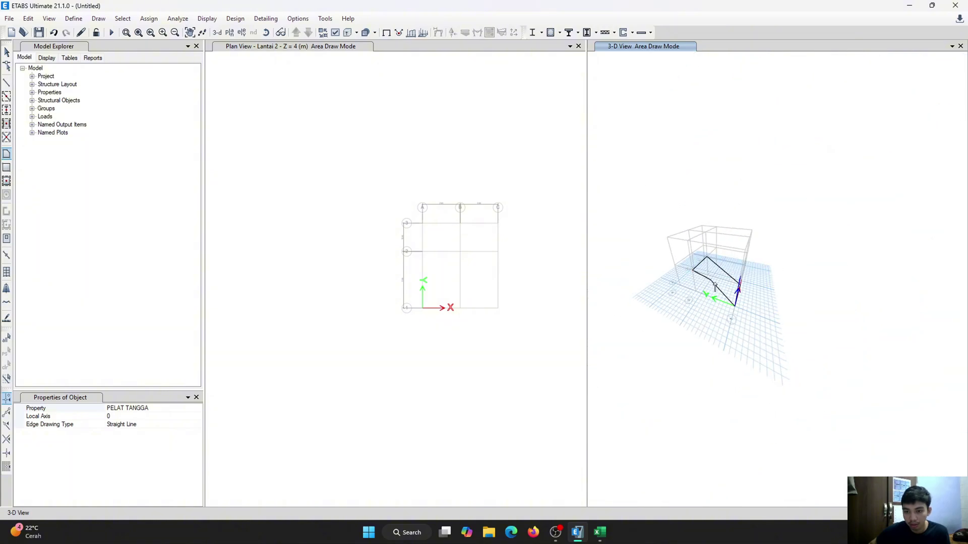
pyautogui.press('Escape')
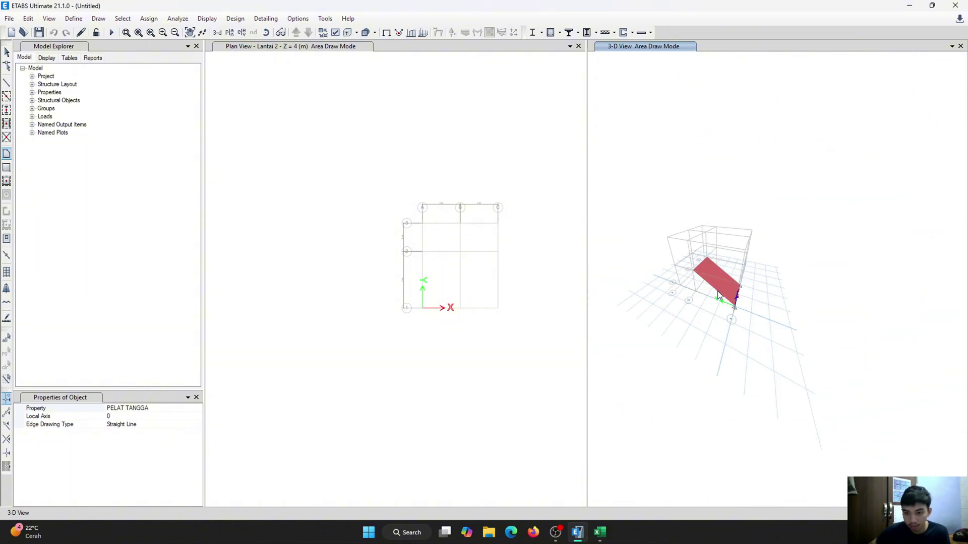
pyautogui.scroll(2, 720, 292)
pyautogui.scroll(-2, 739, 288)
pyautogui.scroll(3, 708, 277)
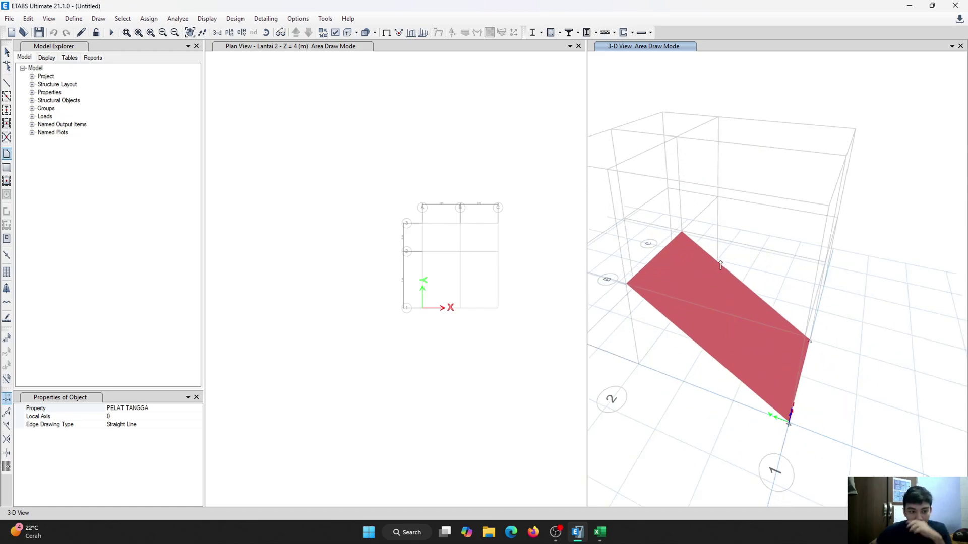
pyautogui.press('Escape')
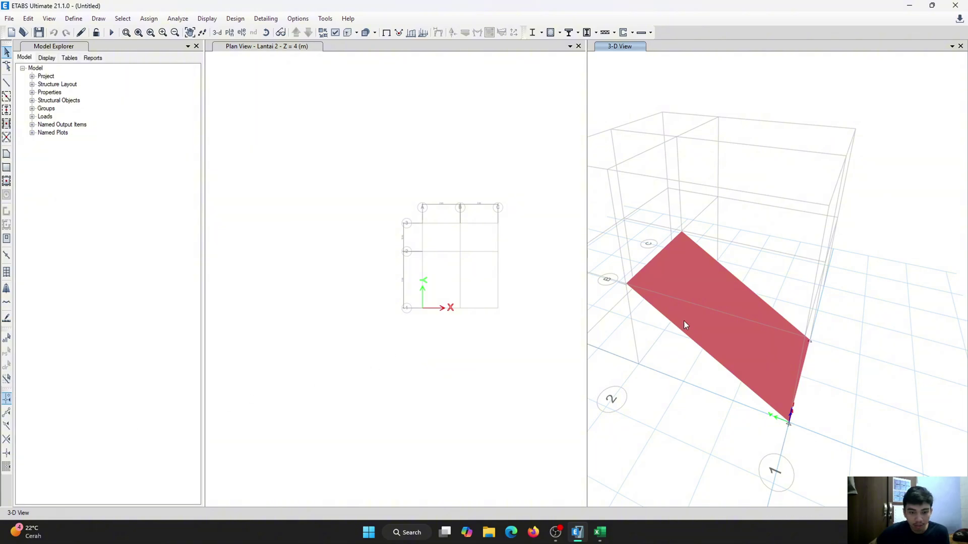
# Step: Inspect the section property assigned to the sloped stair slab in its object information
pyautogui.click(700, 294)
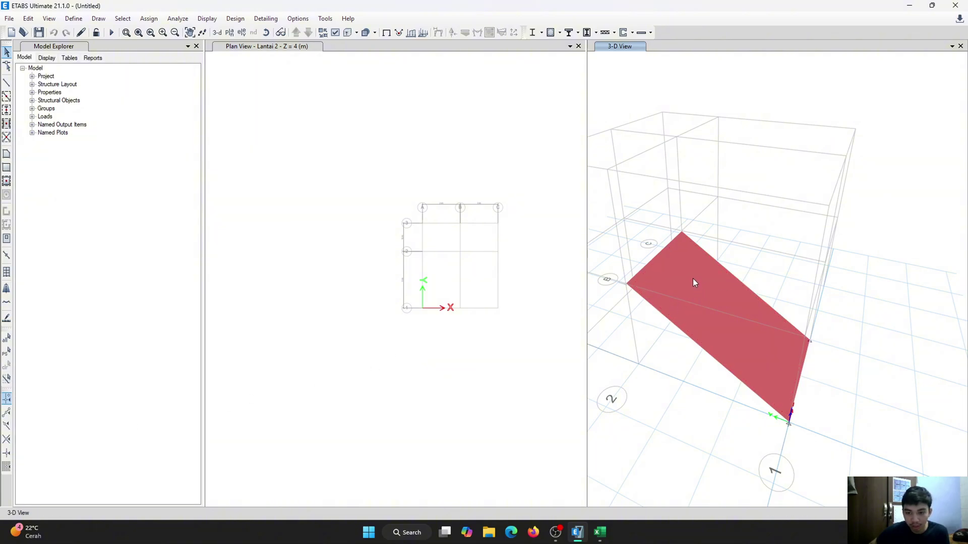
pyautogui.rightClick(693, 281)
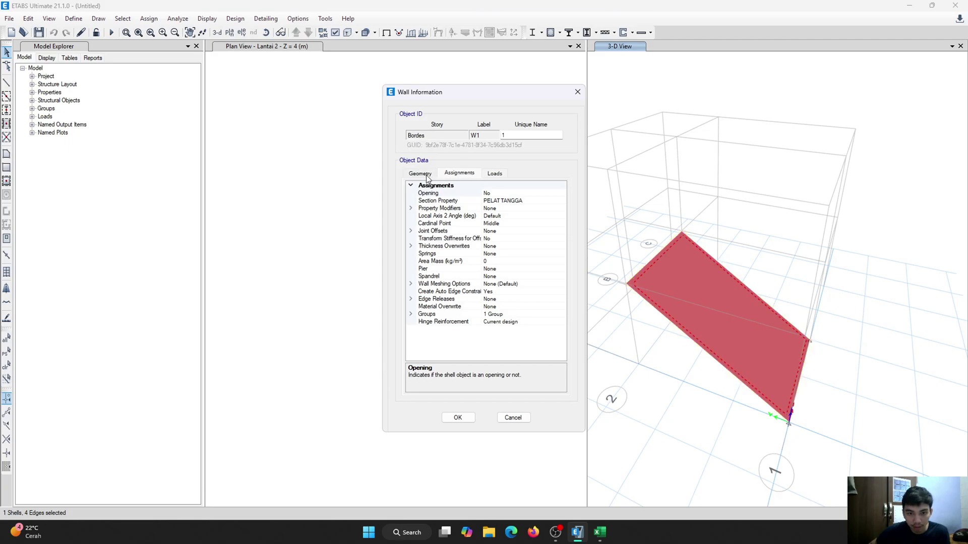
pyautogui.click(484, 201)
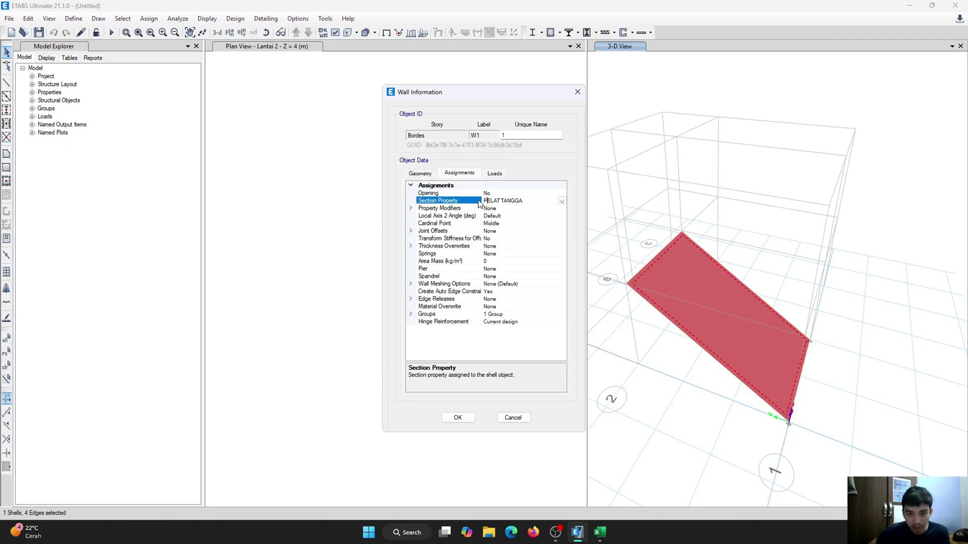
pyautogui.click(531, 202)
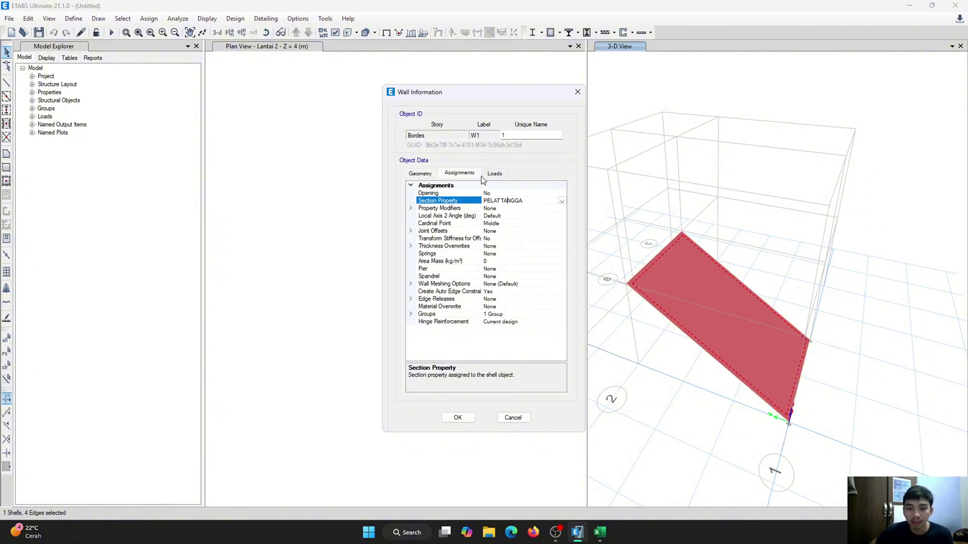
pyautogui.click(578, 92)
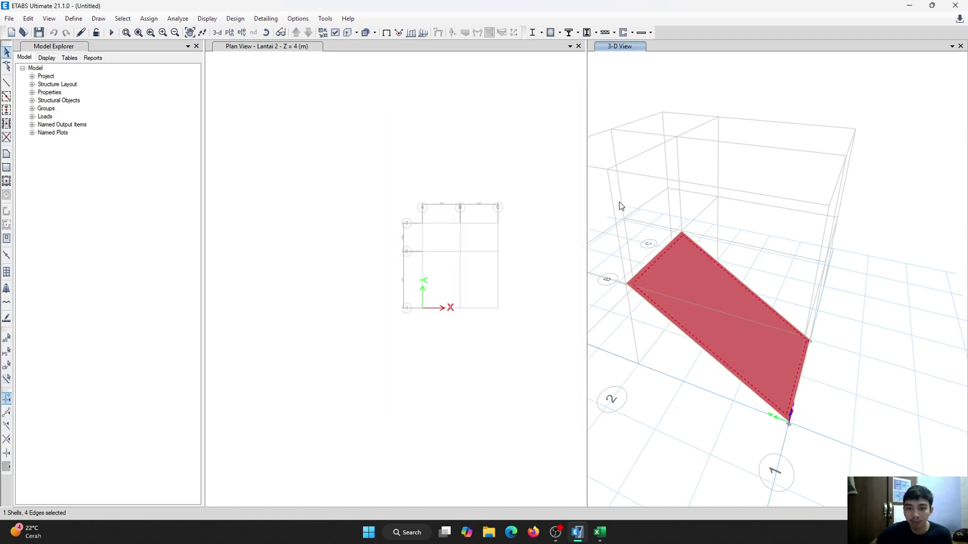
# Step: Switch the plan view from Lantai 2 down to the Bordes story
pyautogui.scroll(-2, 537, 255)
pyautogui.scroll(-2, 749, 243)
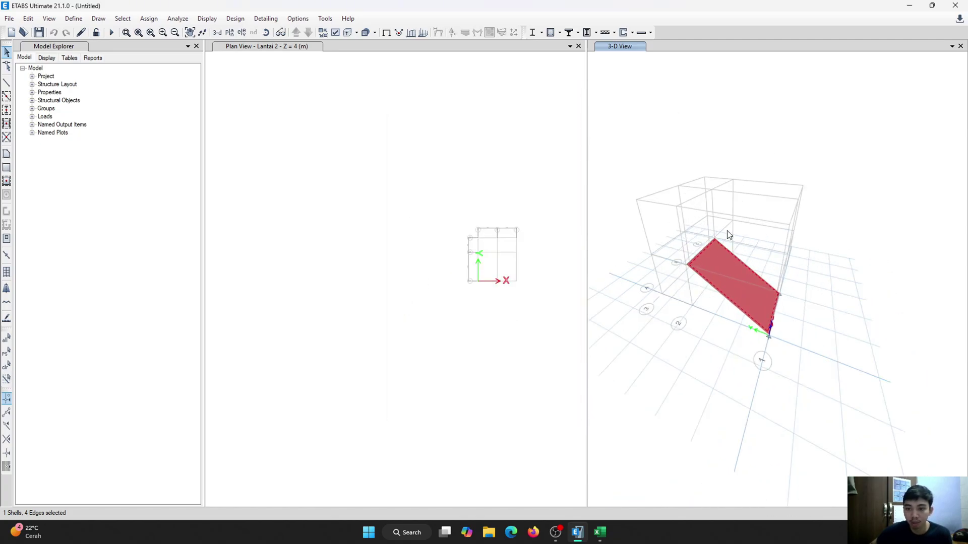
pyautogui.scroll(2, 733, 235)
pyautogui.scroll(2, 483, 257)
pyautogui.scroll(2, 484, 256)
pyautogui.scroll(-4, 513, 233)
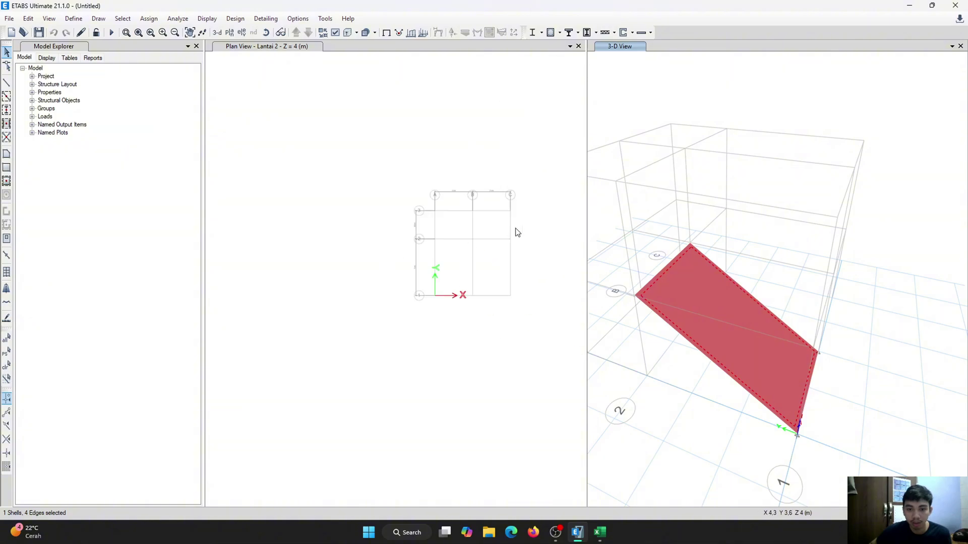
pyautogui.scroll(2, 504, 220)
pyautogui.click(260, 148)
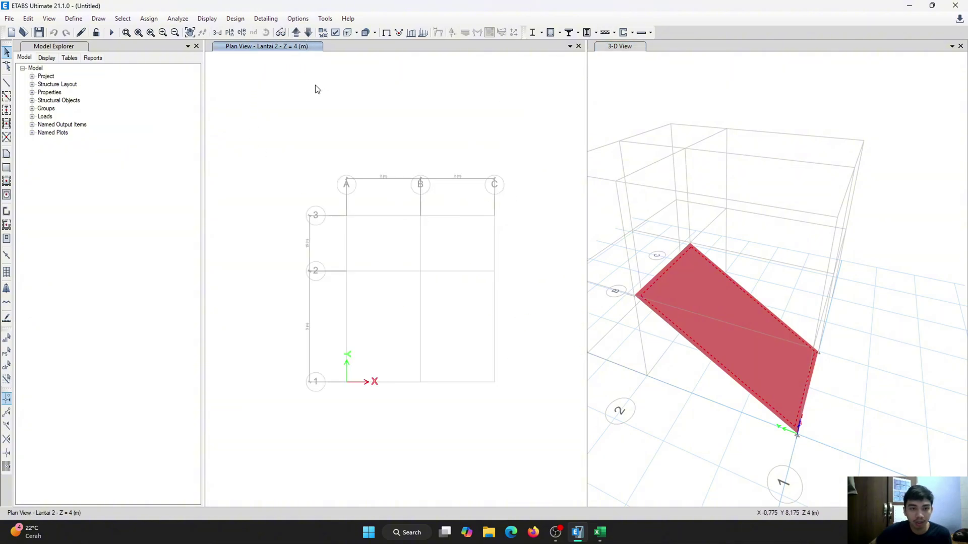
pyautogui.click(308, 32)
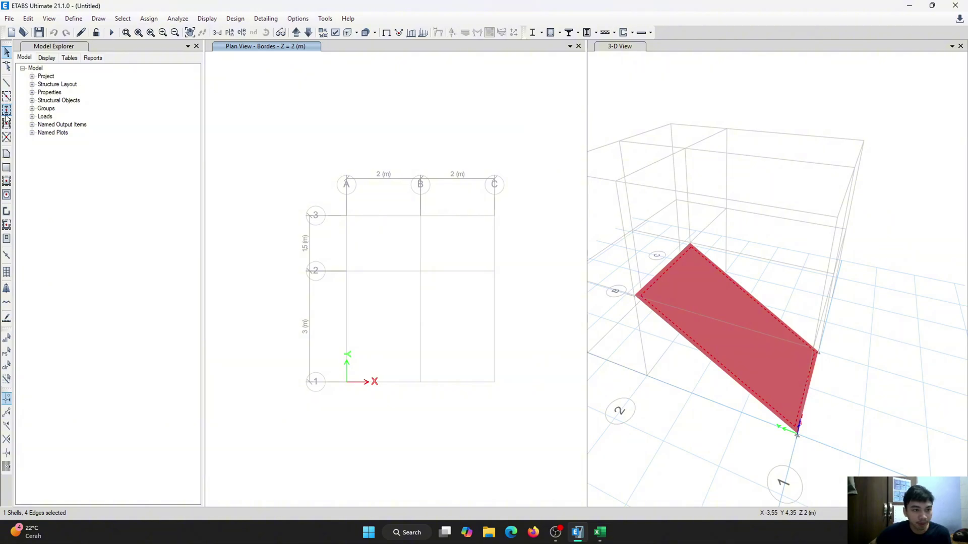
# Step: Draw a rectangular PELAT TANGGA landing slab on the Bordes story from grid point A3 to C2
pyautogui.click(7, 167)
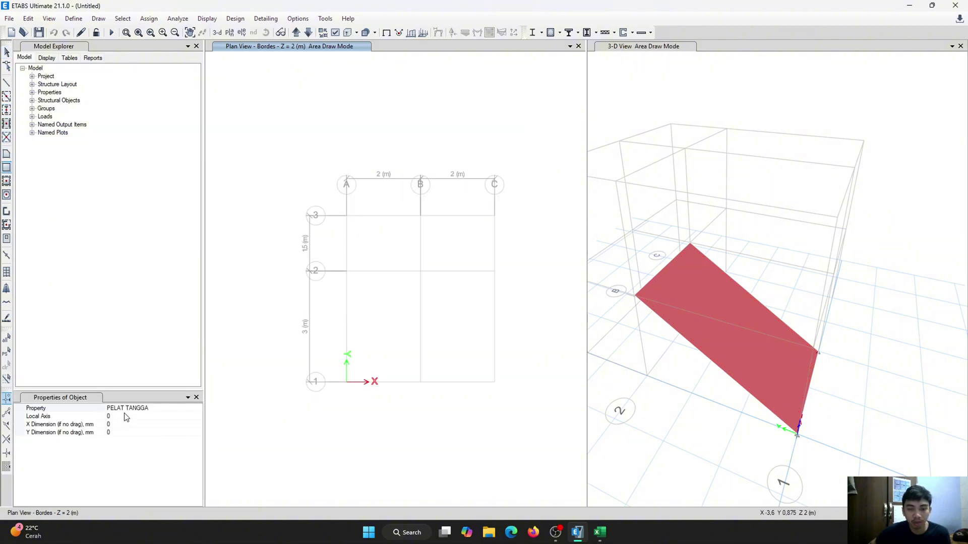
pyautogui.click(347, 216)
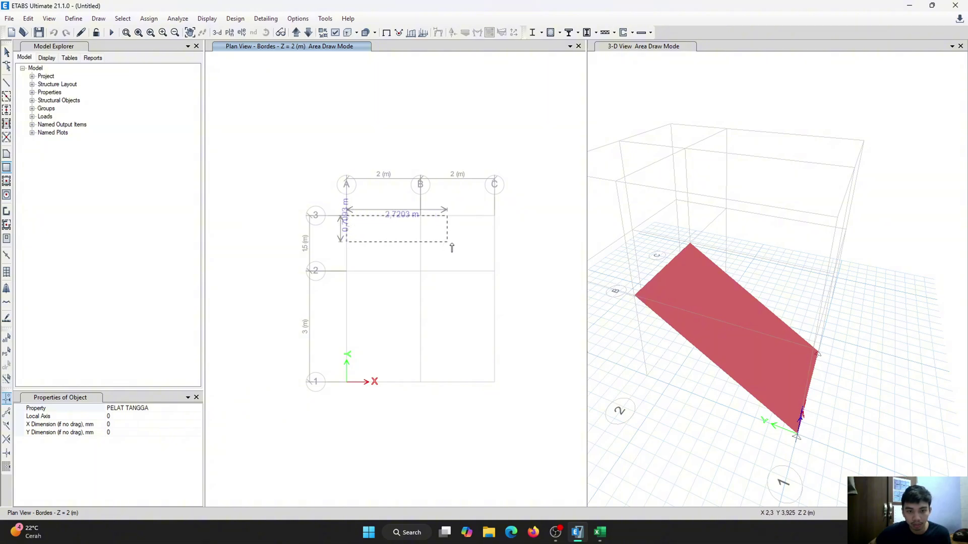
pyautogui.click(495, 272)
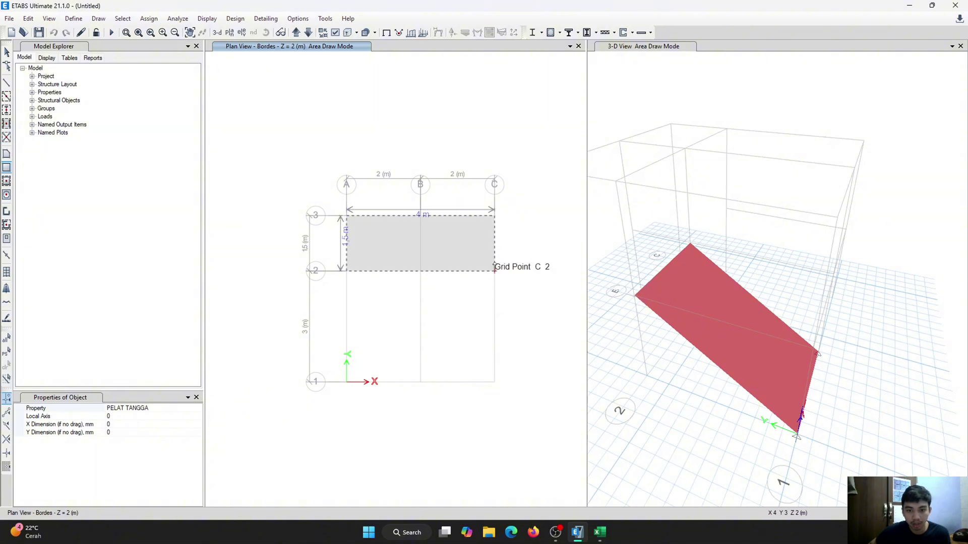
pyautogui.scroll(-3, 684, 289)
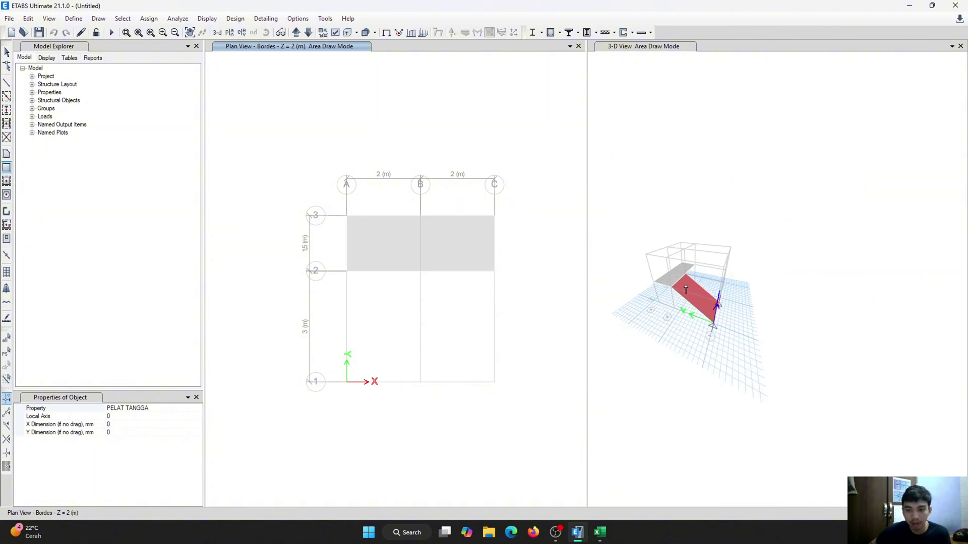
pyautogui.press('Escape')
pyautogui.scroll(3, 713, 269)
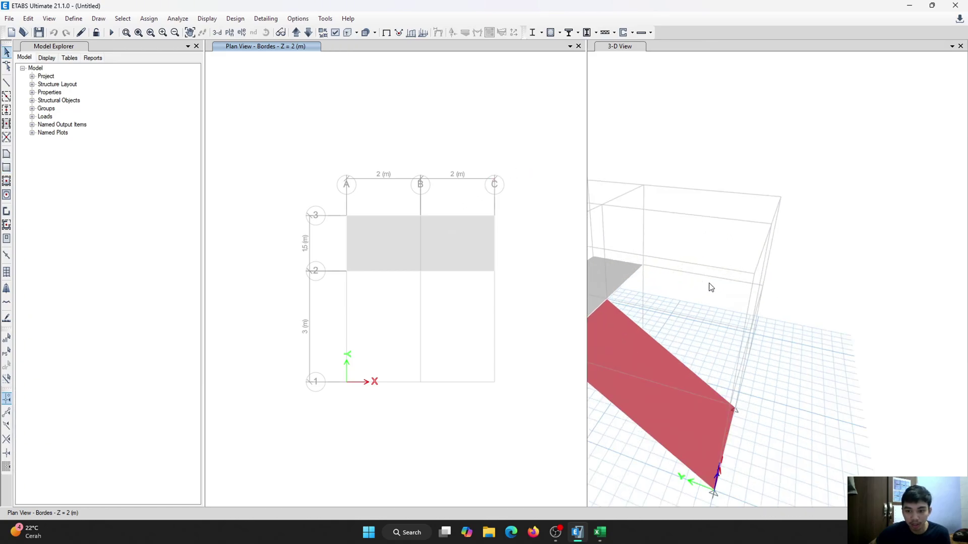
pyautogui.scroll(-4, 708, 285)
pyautogui.scroll(4, 687, 296)
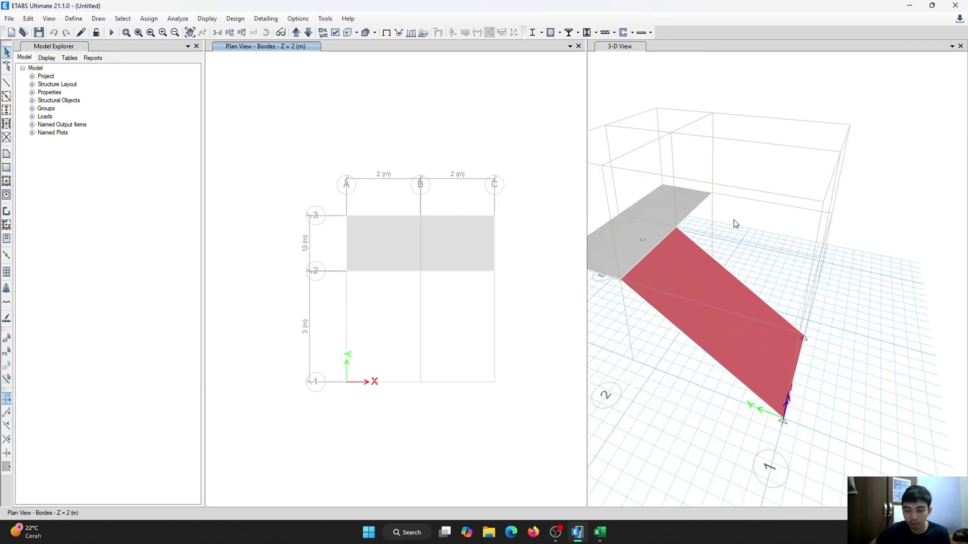
pyautogui.scroll(-2, 735, 224)
# Step: Draw the upper stair flight as a PELAT TANGGA slab from B2 and C2 on Bordes to C1 and B1 on Lantai 2
pyautogui.click(770, 233)
pyautogui.keyDown('shift'); pyautogui.moveTo(789, 246); pyautogui.dragTo(678, 230, button='middle'); pyautogui.keyUp('shift')
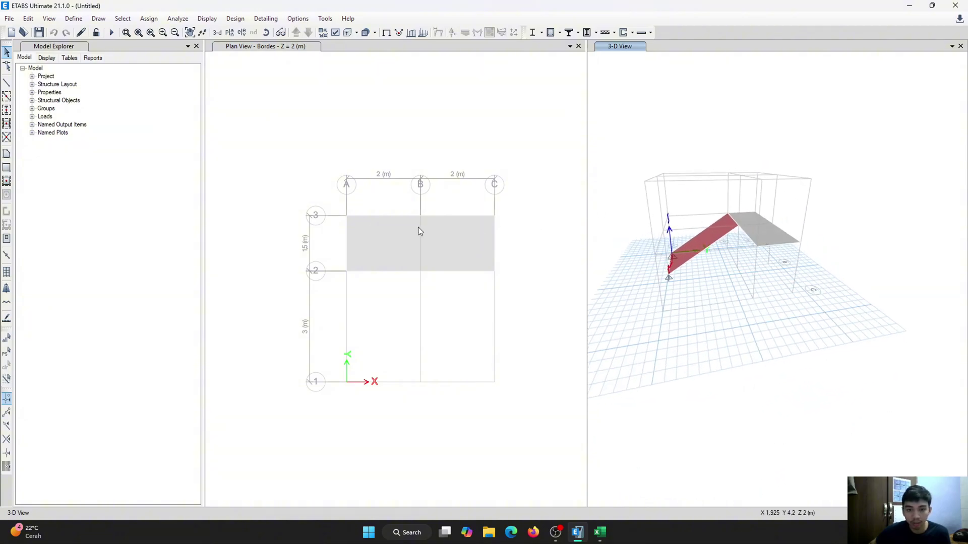
pyautogui.scroll(-3, 419, 231)
pyautogui.scroll(3, 447, 248)
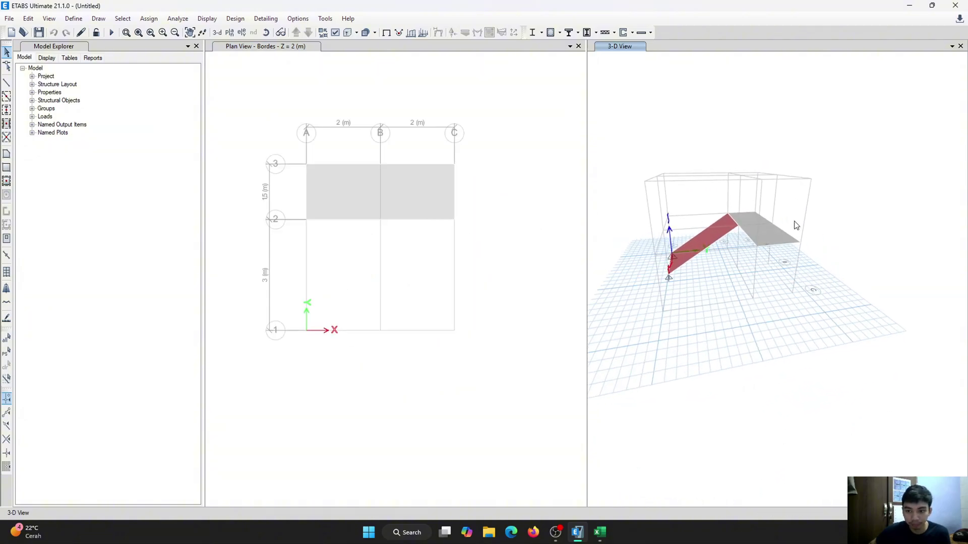
pyautogui.click(6, 155)
pyautogui.scroll(5, 639, 257)
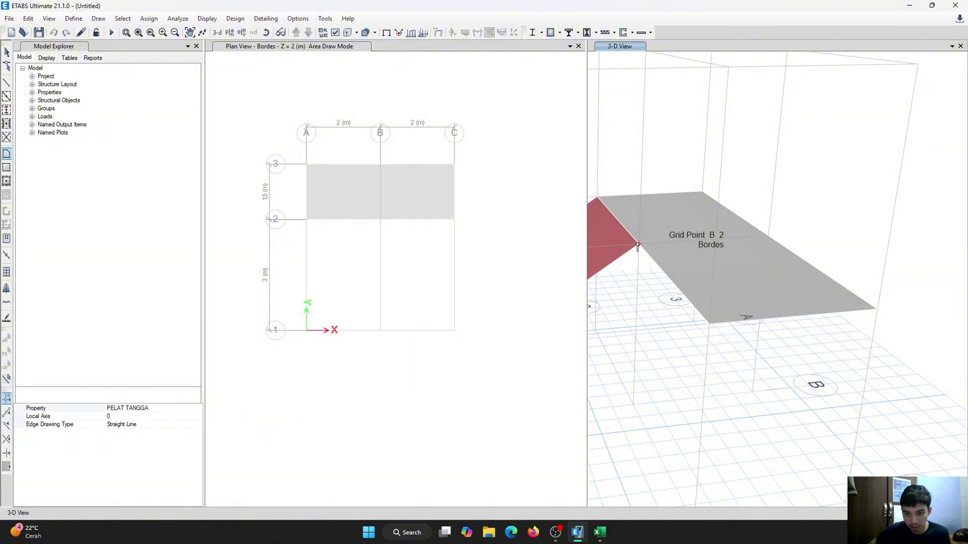
pyautogui.click(638, 246)
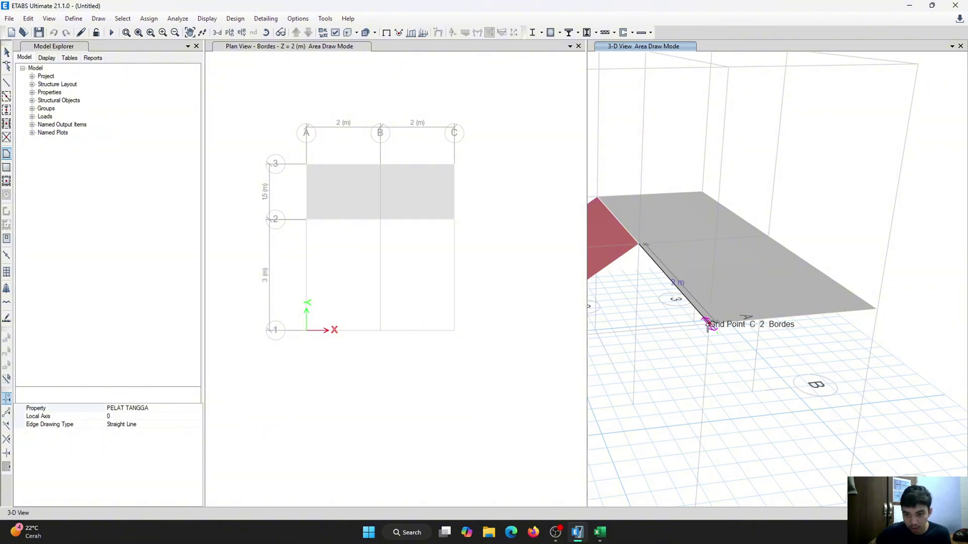
pyautogui.click(708, 325)
pyautogui.scroll(-6, 838, 317)
pyautogui.scroll(6, 783, 286)
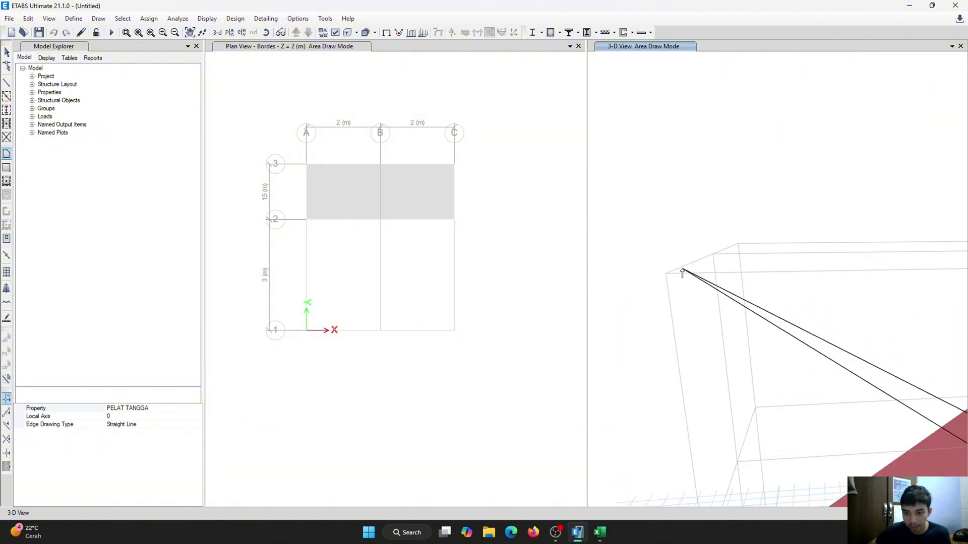
pyautogui.click(665, 274)
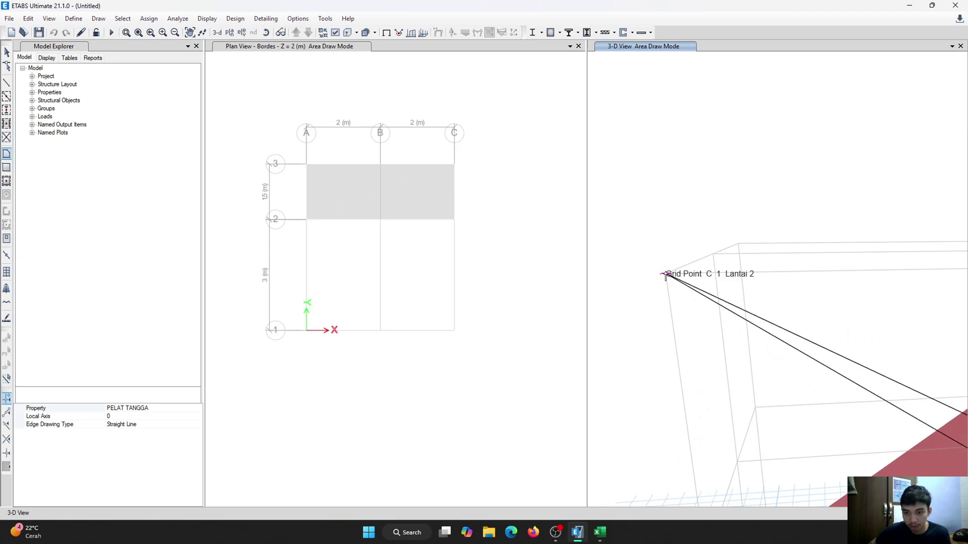
pyautogui.doubleClick(713, 256)
pyautogui.scroll(-6, 720, 237)
pyautogui.press('Escape')
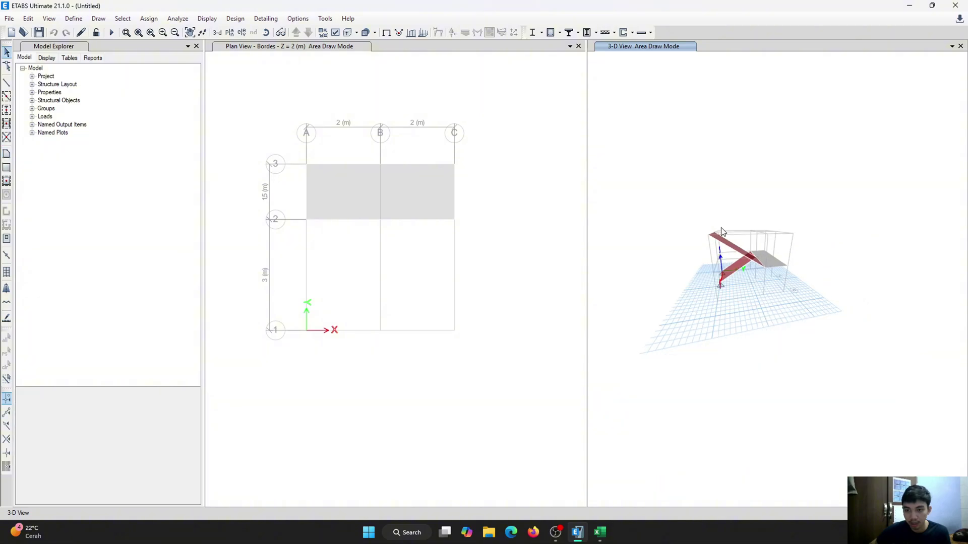
pyautogui.scroll(5, 746, 229)
pyautogui.scroll(-3, 726, 231)
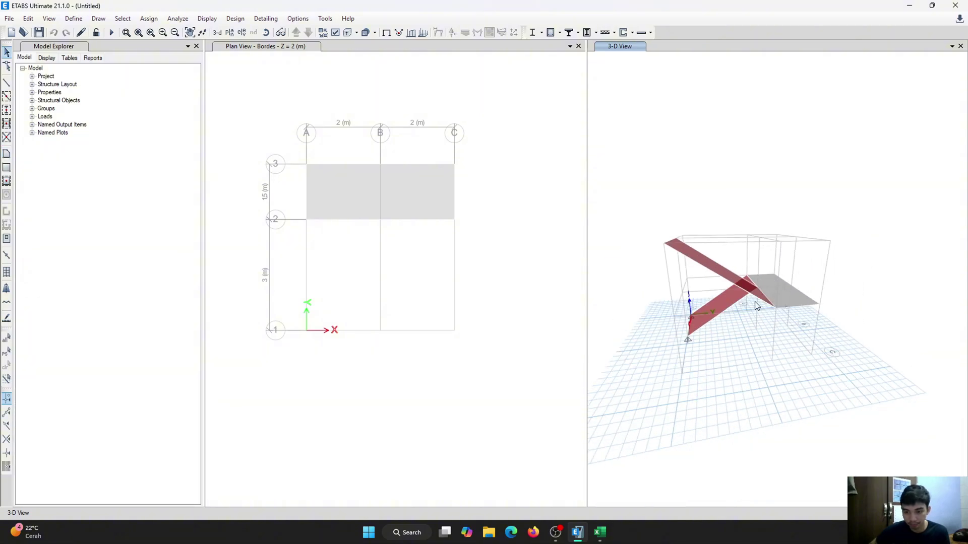
pyautogui.keyDown('shift'); pyautogui.moveTo(754, 301); pyautogui.dragTo(806, 353, button='middle'); pyautogui.keyUp('shift')
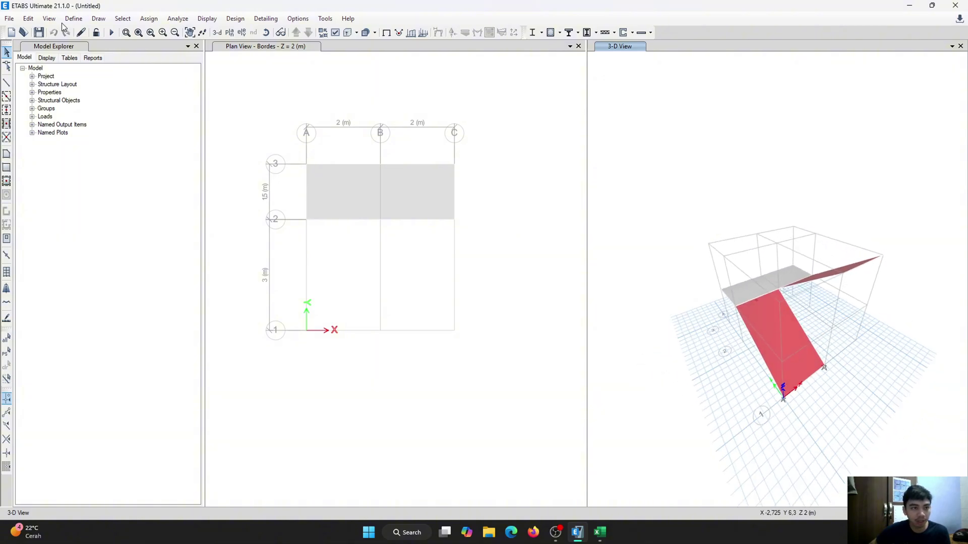
# Step: Add a load pattern named SDL with type Super Dead and a self-weight multiplier of 1
pyautogui.click(74, 19)
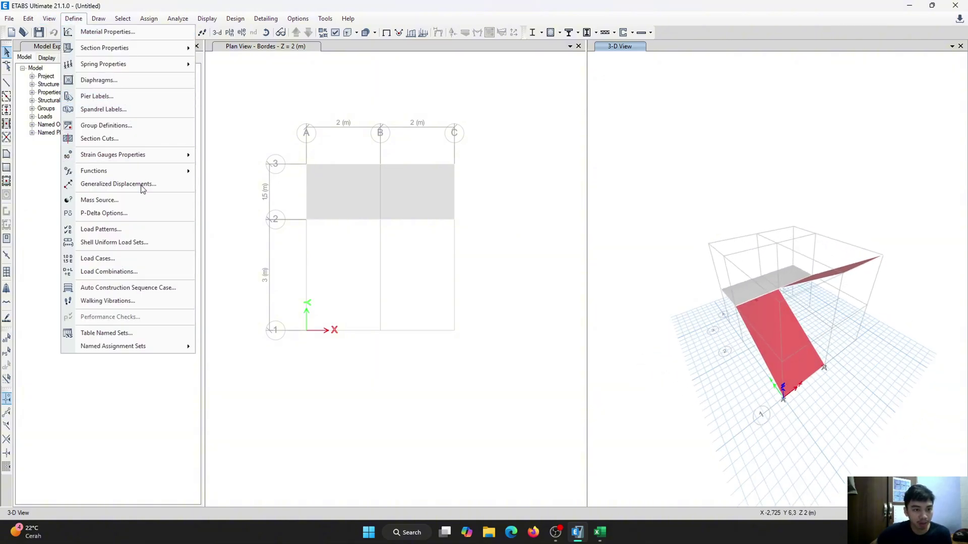
pyautogui.click(134, 229)
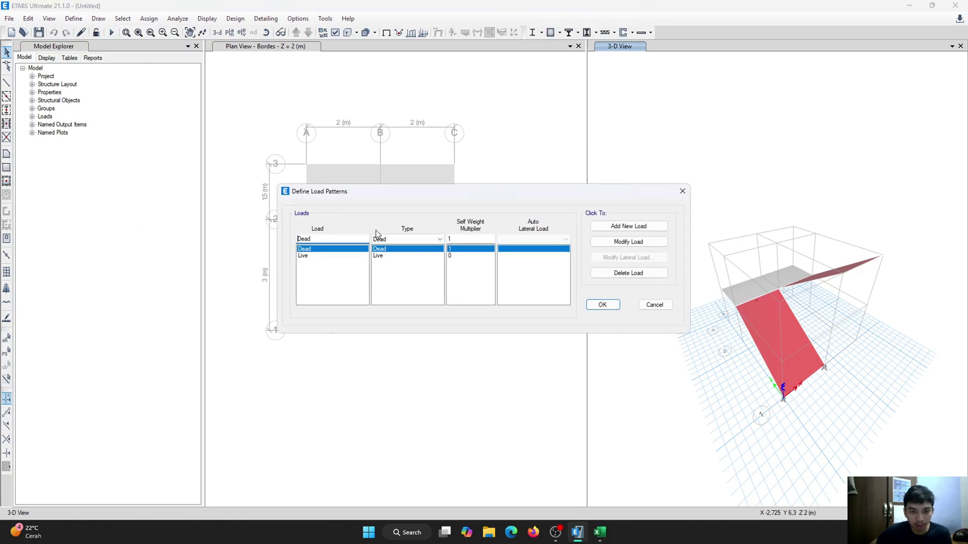
pyautogui.click(368, 257)
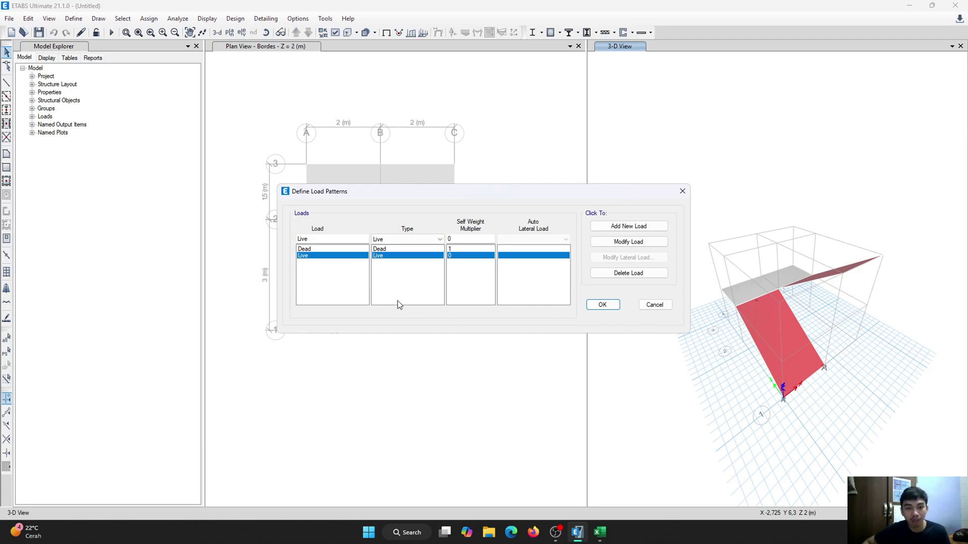
pyautogui.click(362, 237)
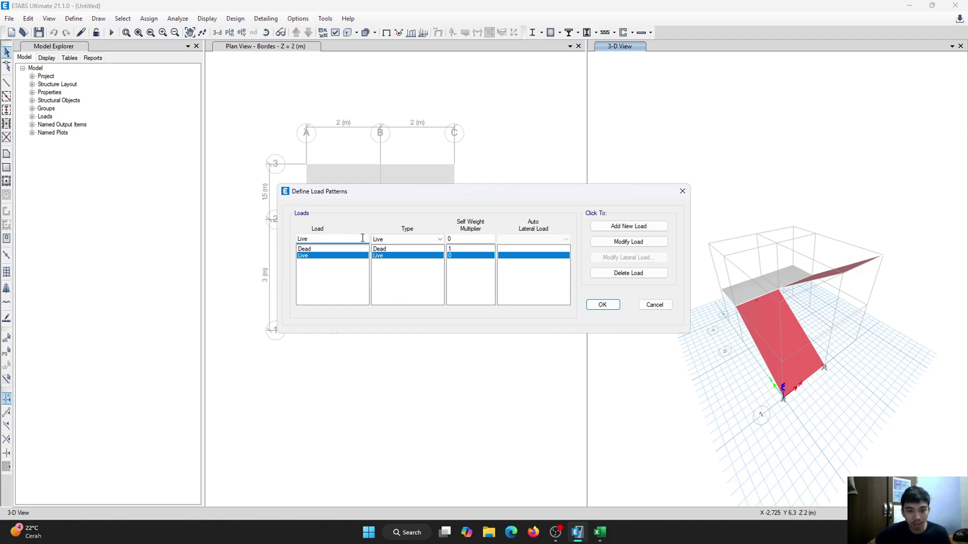
pyautogui.write('SDL')
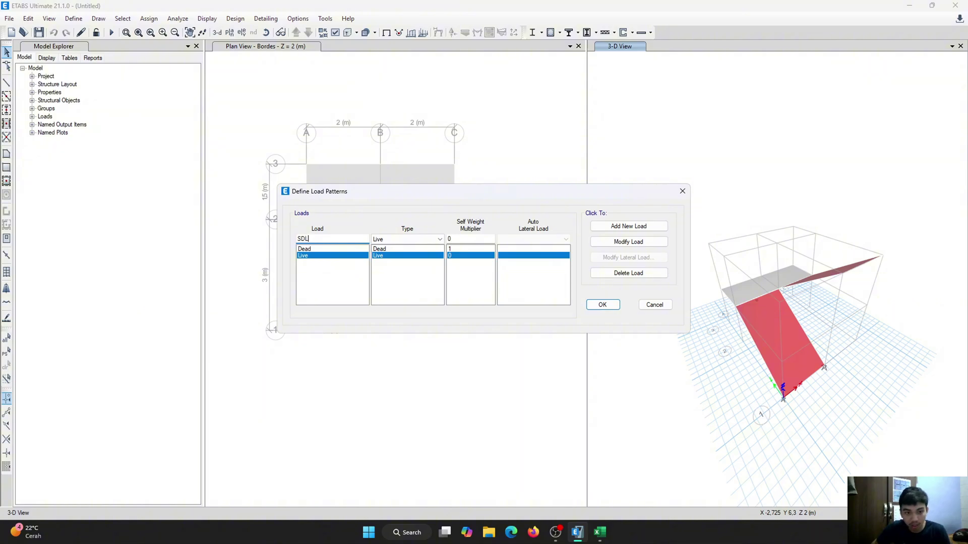
pyautogui.click(427, 238)
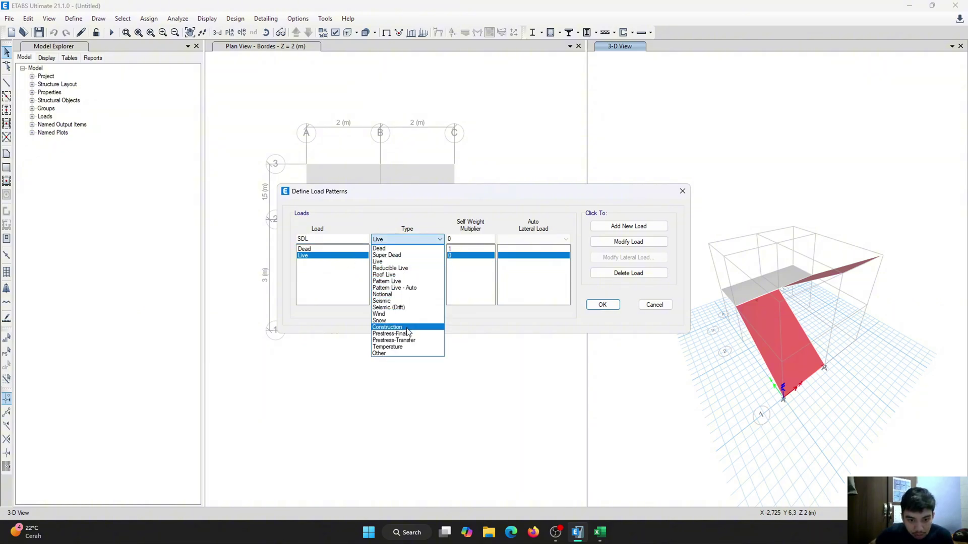
pyautogui.click(398, 256)
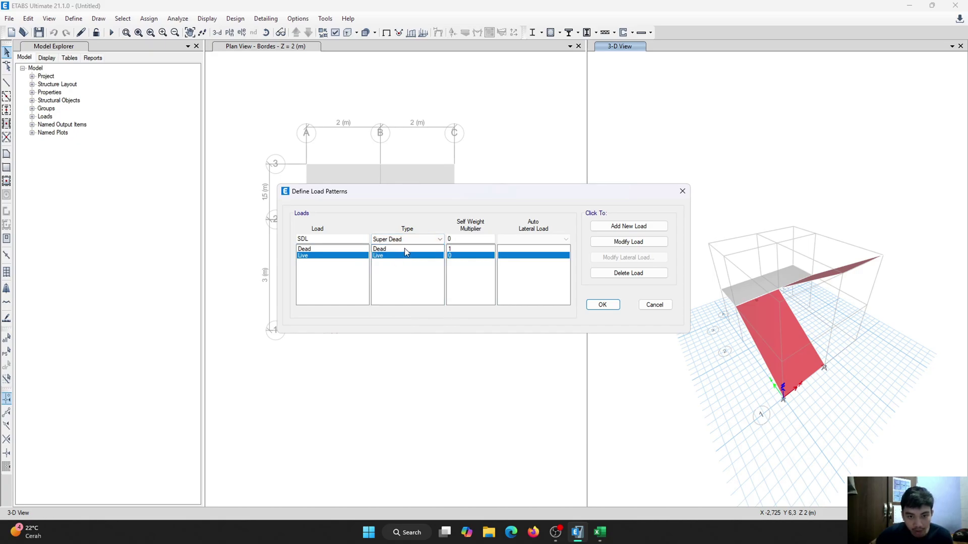
pyautogui.write('1')
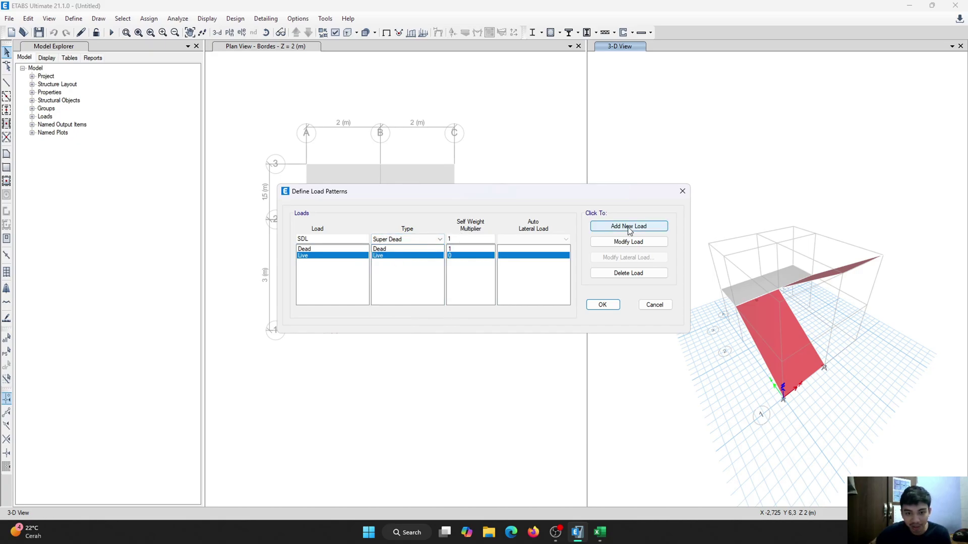
pyautogui.click(629, 228)
# Step: Check the type and self-weight multiplier of the Dead, Live and SDL load patterns, and accept the definitions
pyautogui.click(448, 257)
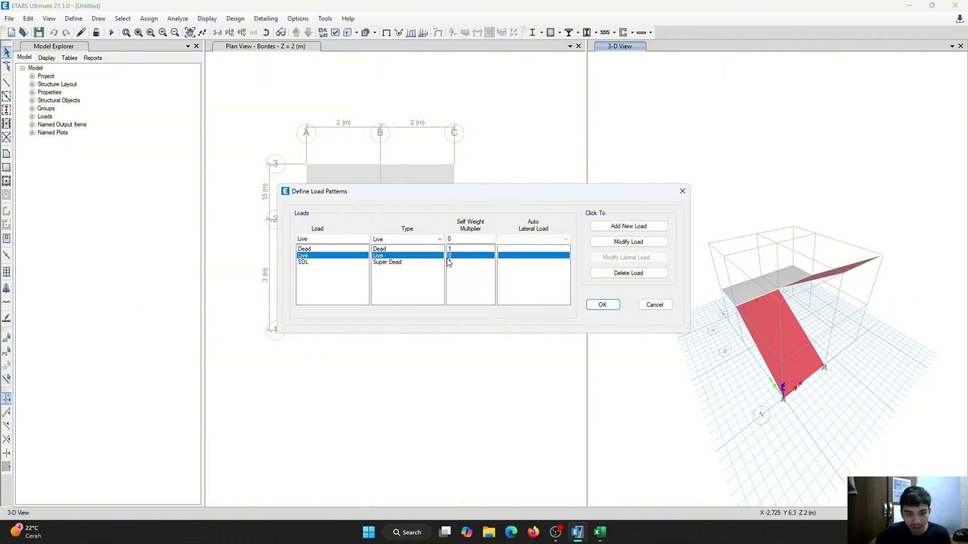
pyautogui.click(407, 250)
pyautogui.click(413, 257)
pyautogui.click(450, 261)
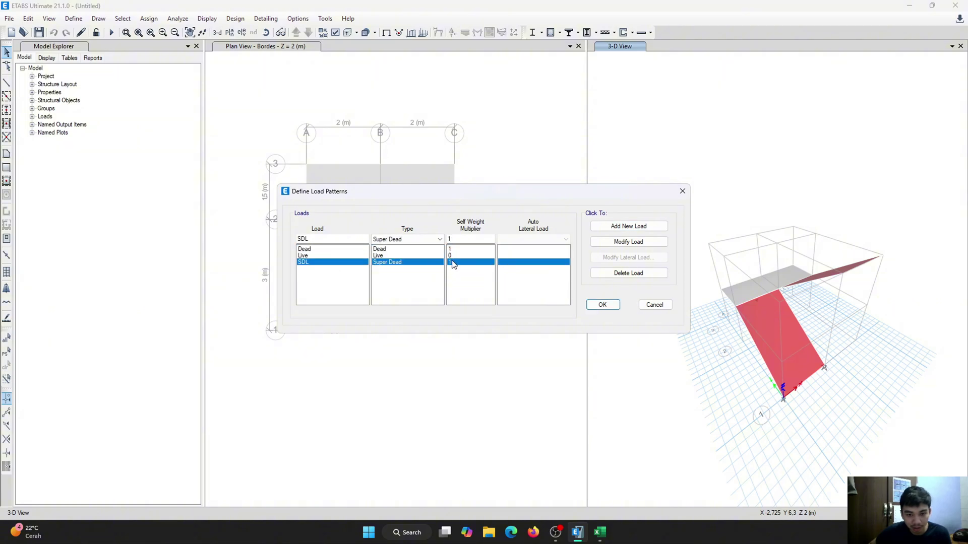
pyautogui.click(417, 256)
pyautogui.click(409, 250)
pyautogui.click(393, 262)
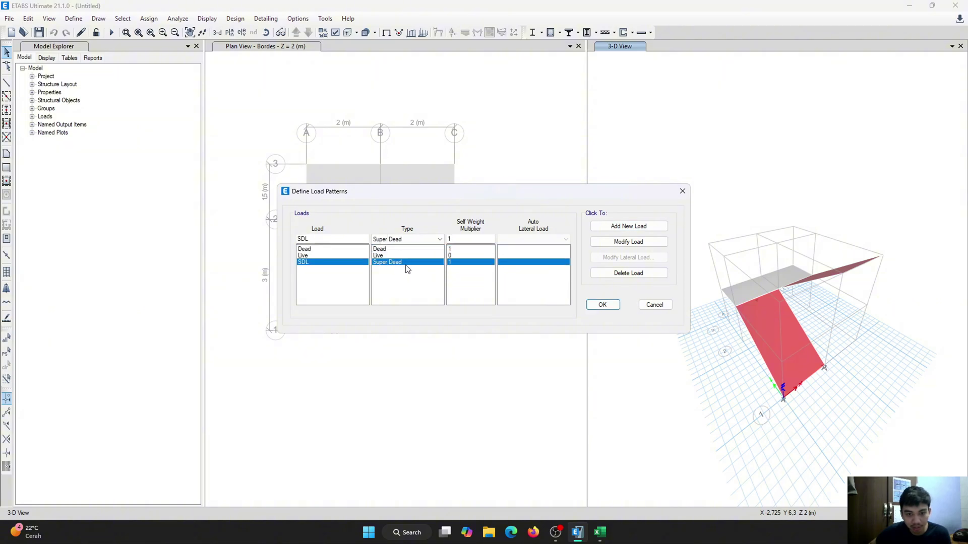
pyautogui.click(603, 305)
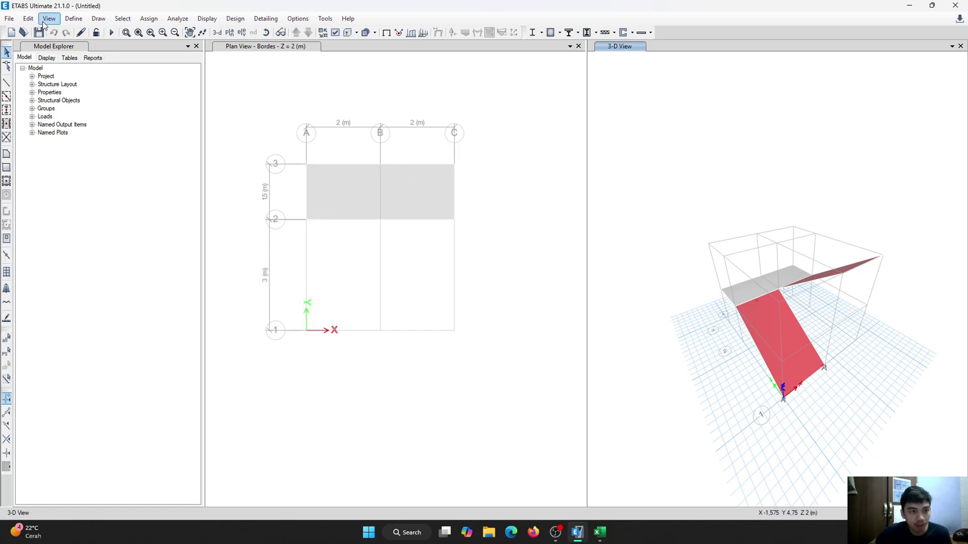
# Step: Start a new load combination named KOMBINASI with the Linear Add combination type
pyautogui.click(73, 20)
pyautogui.click(71, 22)
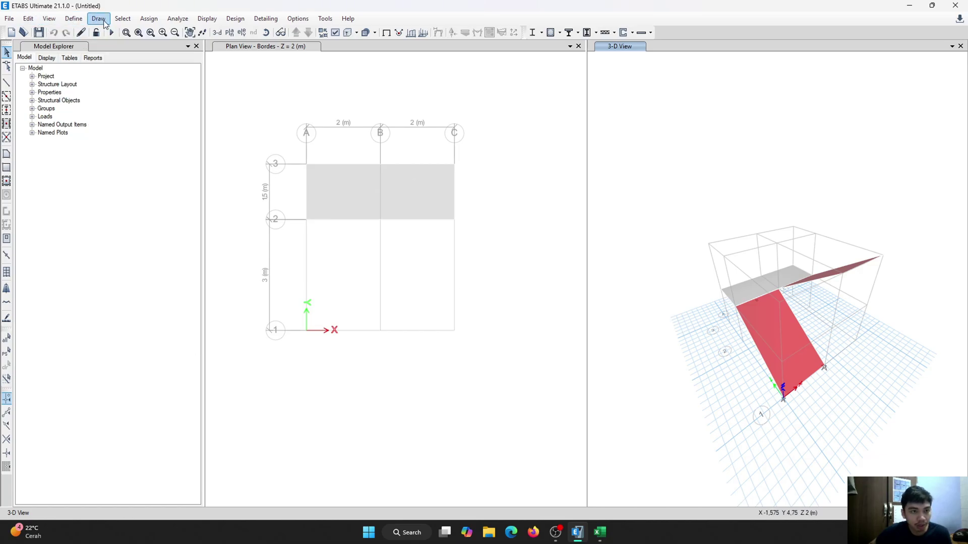
pyautogui.click(73, 19)
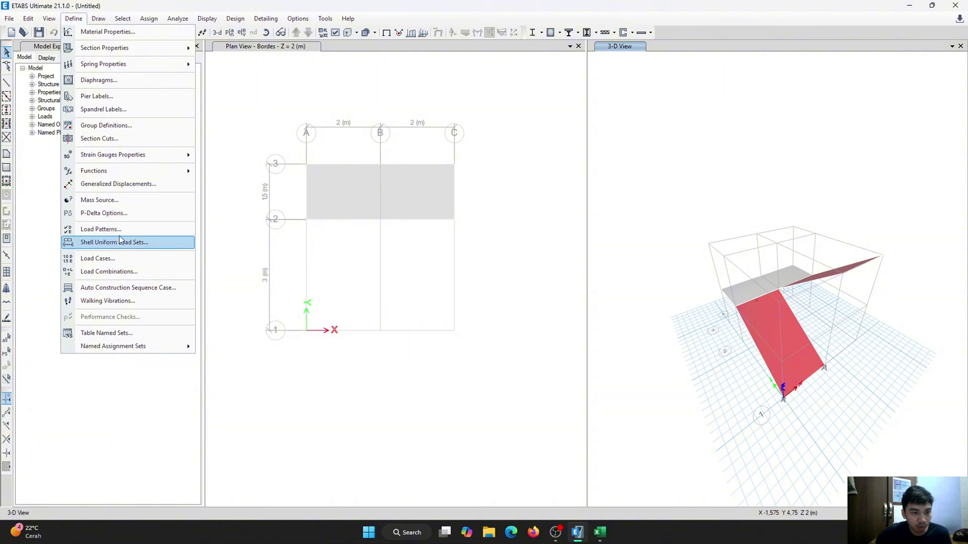
pyautogui.click(123, 270)
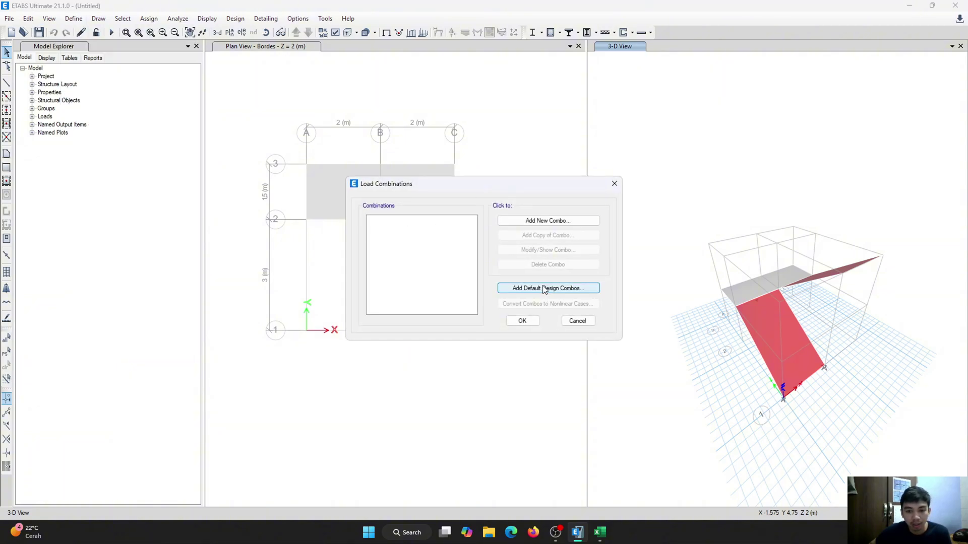
pyautogui.click(539, 222)
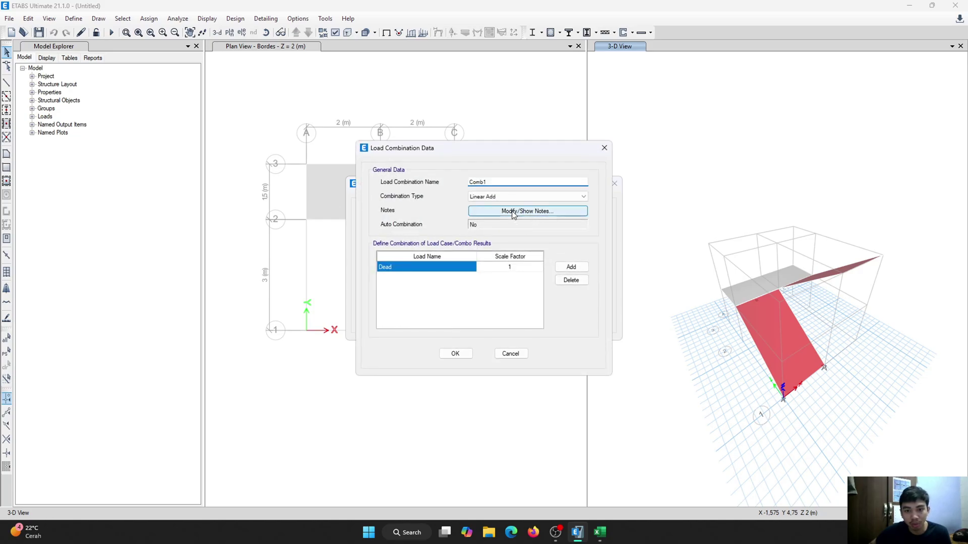
pyautogui.click(493, 181)
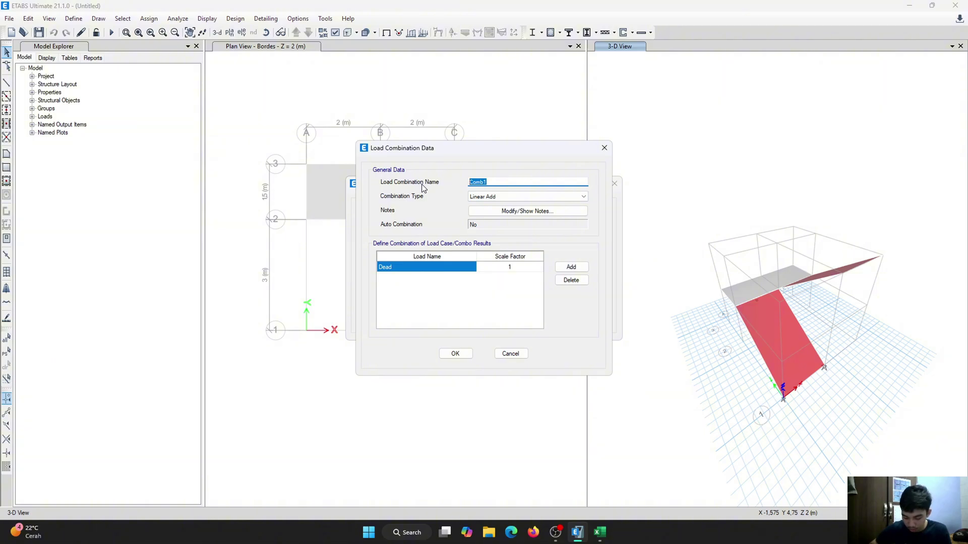
pyautogui.press('BackSpace')
pyautogui.click(508, 267)
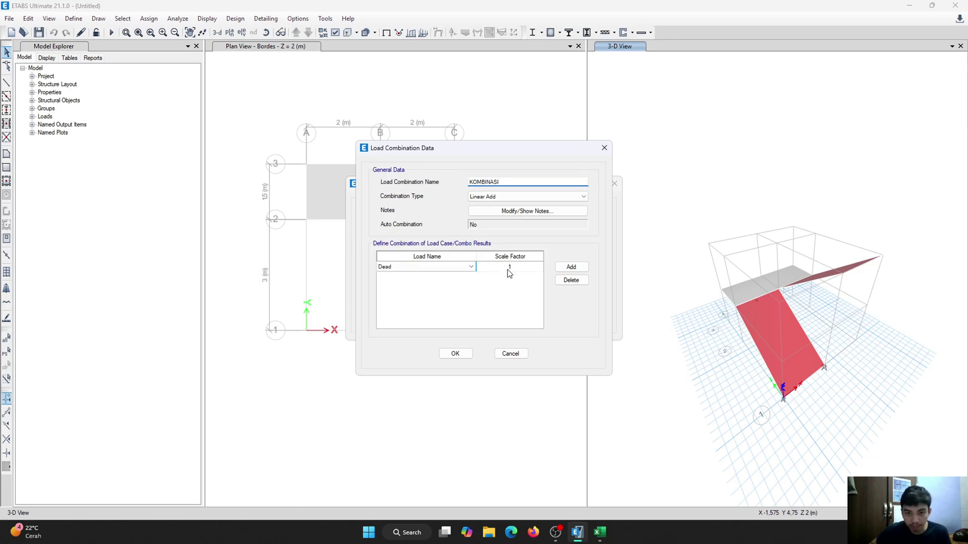
pyautogui.click(500, 197)
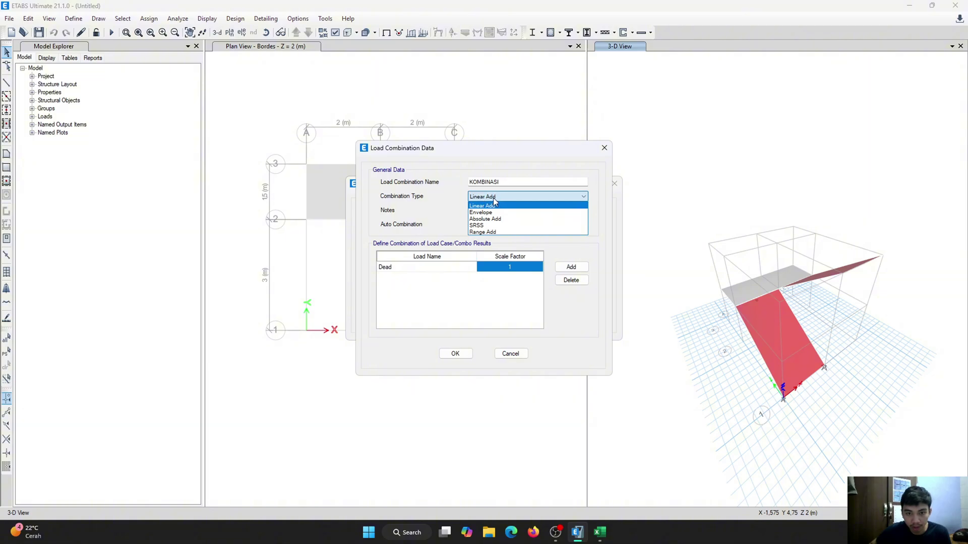
pyautogui.click(494, 201)
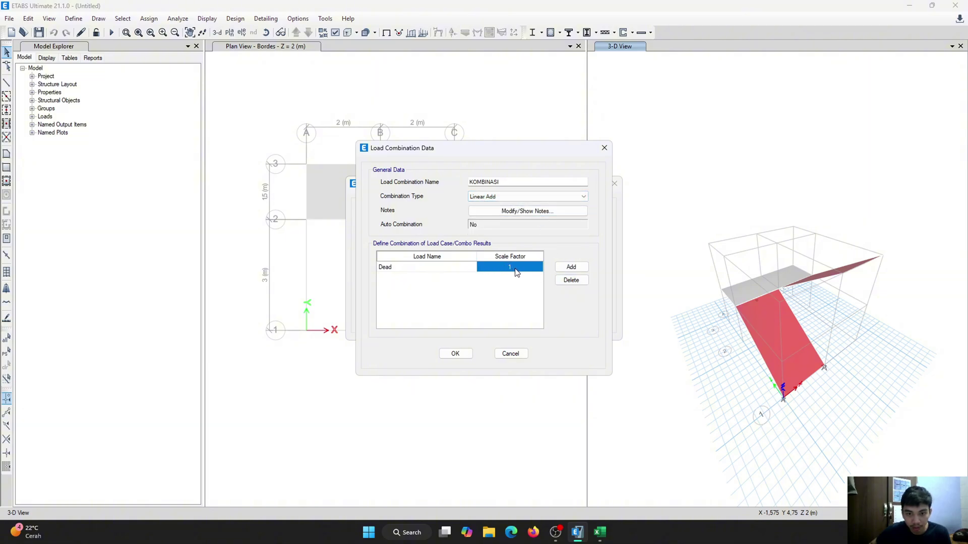
# Step: Give the Dead load a scale factor of 1,2 and add the SDL load with a scale factor of 1,2
pyautogui.click(560, 268)
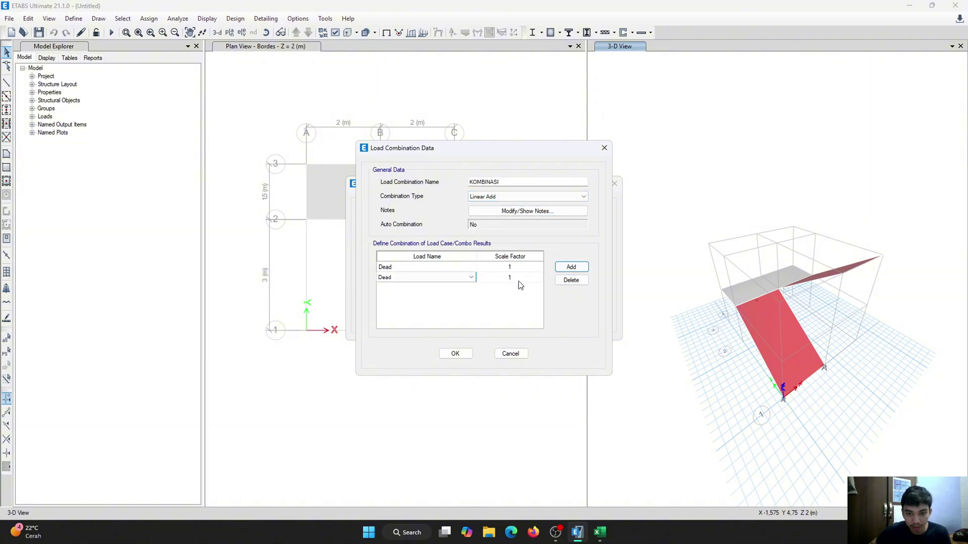
pyautogui.click(518, 268)
pyautogui.click(515, 268)
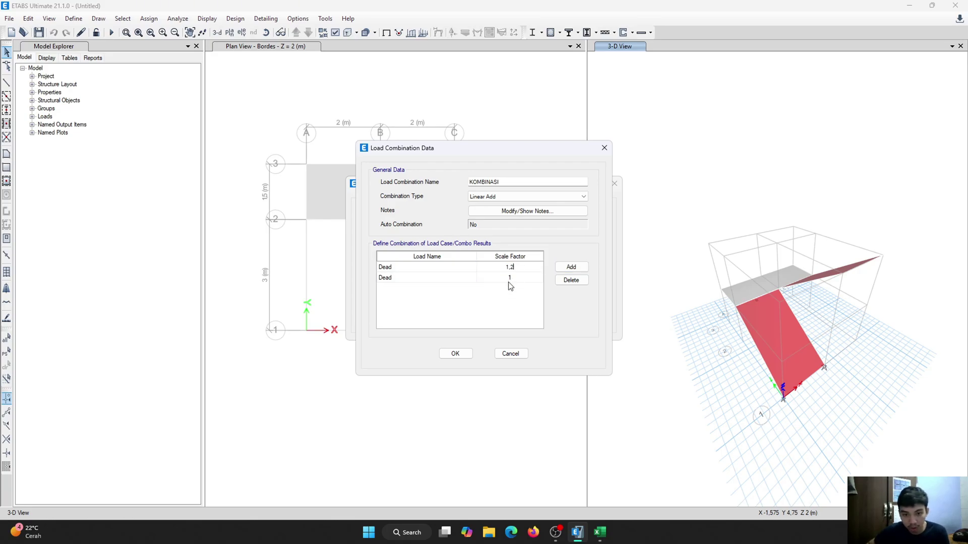
pyautogui.click(511, 279)
pyautogui.click(516, 277)
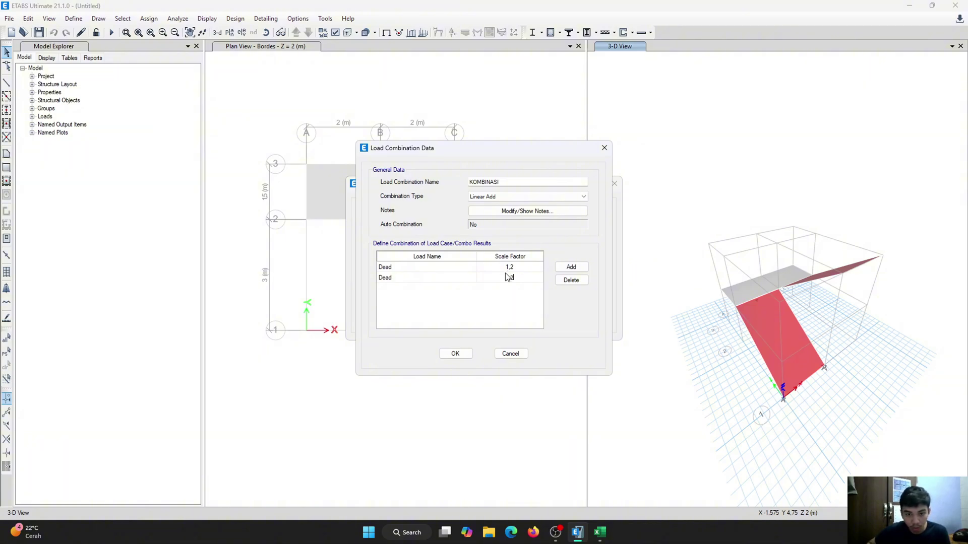
pyautogui.click(472, 277)
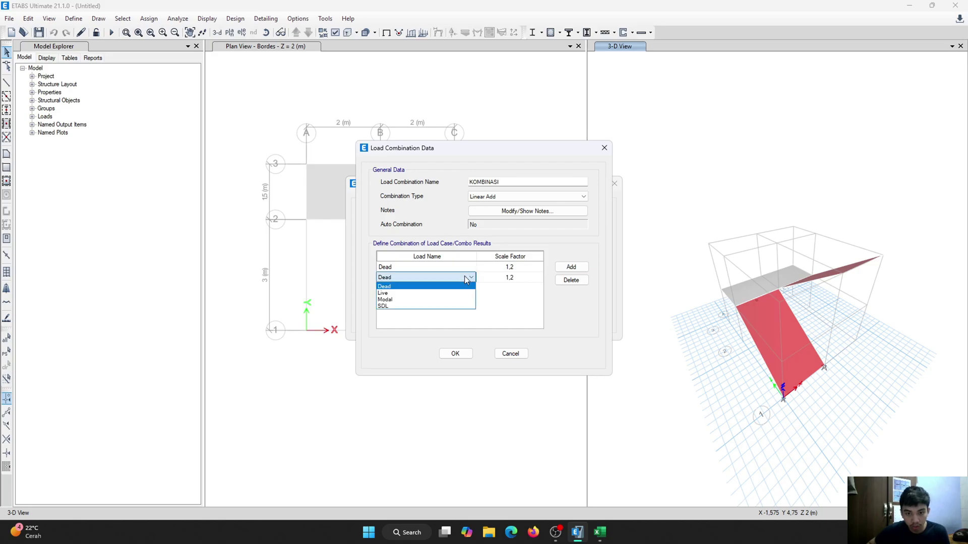
pyautogui.click(432, 306)
# Step: Add the Live load to the combination with a scale factor of 1,6
pyautogui.click(570, 268)
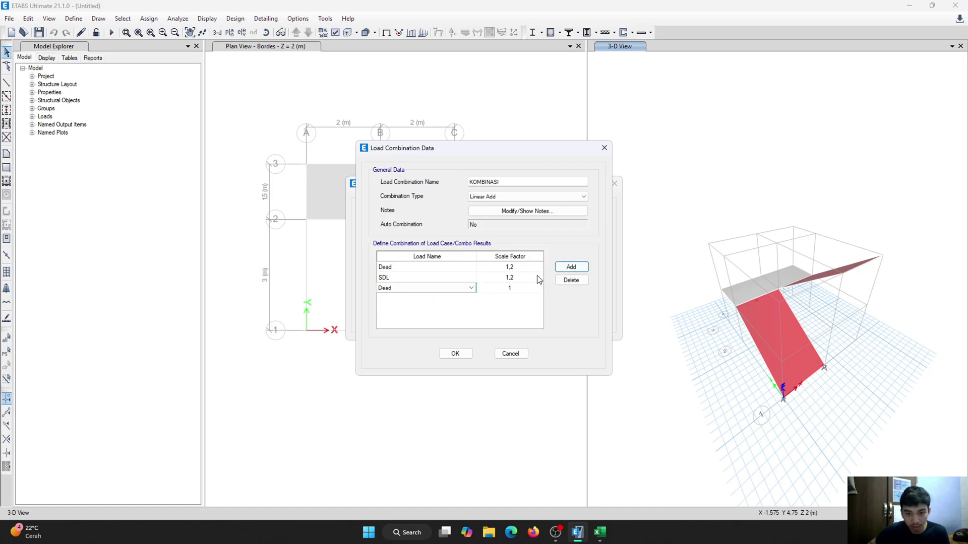
pyautogui.click(453, 289)
pyautogui.click(403, 303)
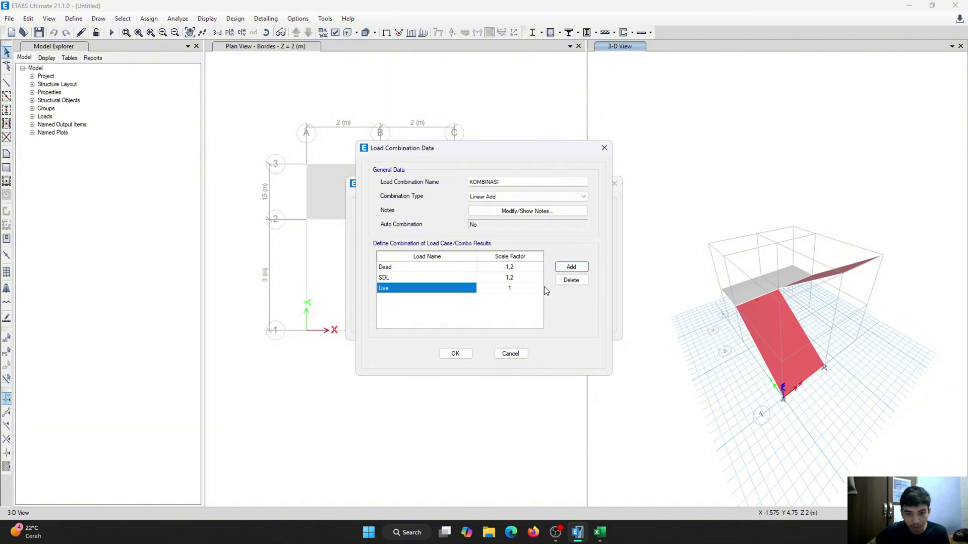
pyautogui.click(527, 288)
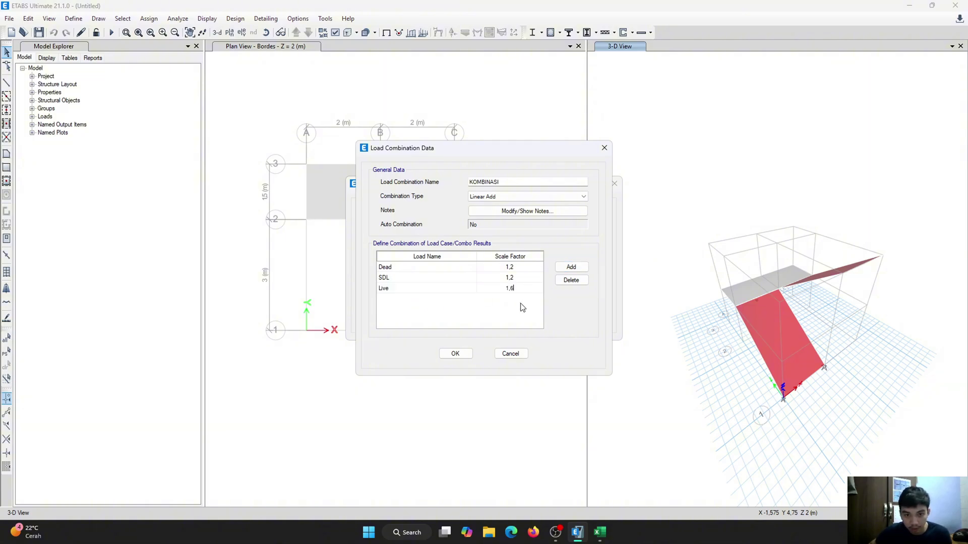
# Step: Rename the combination as KOMBINASI 1,2 DL + 1,6 LL and accept the load combinations
pyautogui.click(520, 182)
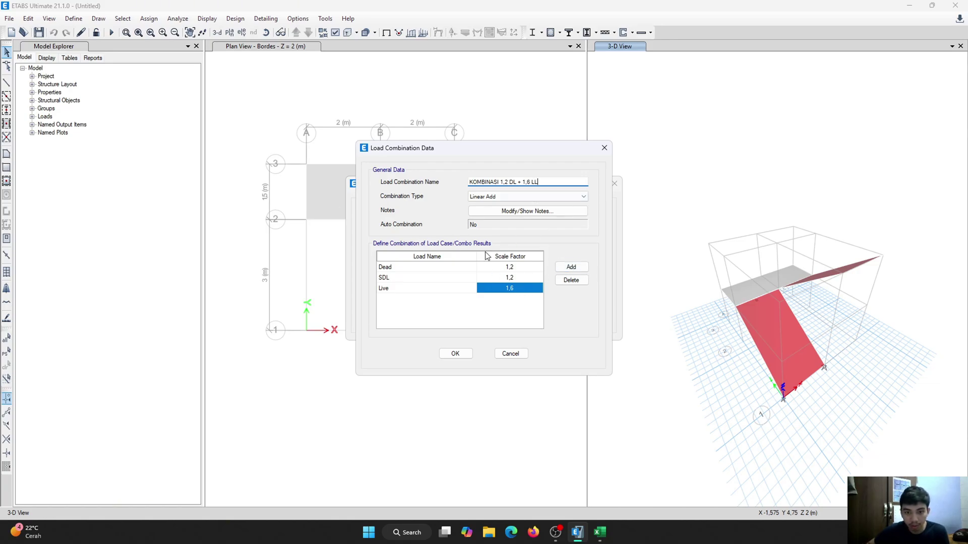
pyautogui.click(455, 354)
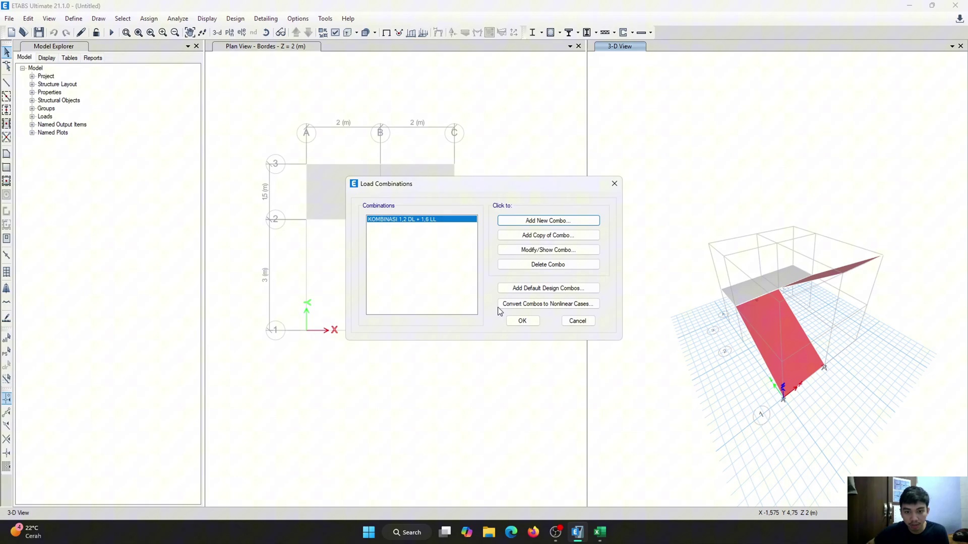
pyautogui.click(521, 321)
pyautogui.scroll(-3, 502, 249)
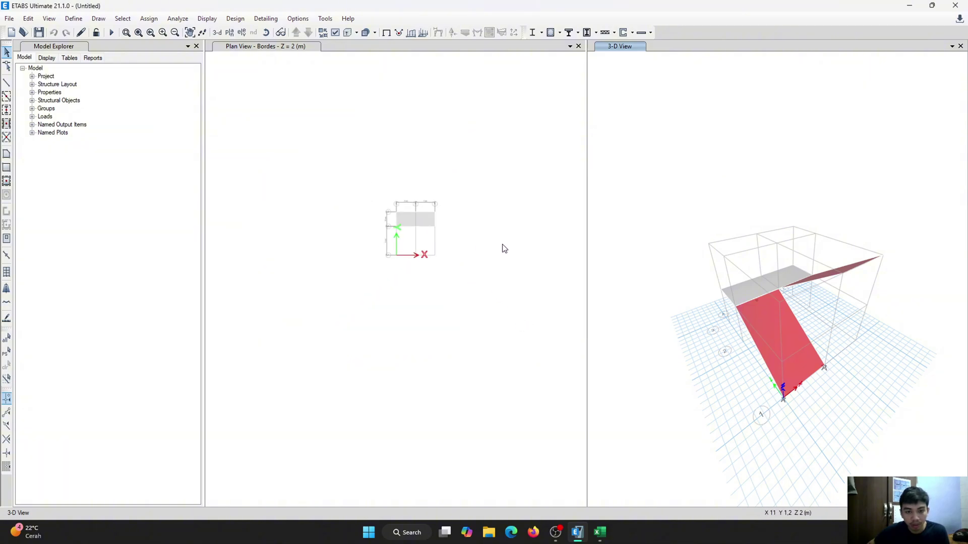
pyautogui.scroll(2, 746, 296)
pyautogui.scroll(3, 454, 247)
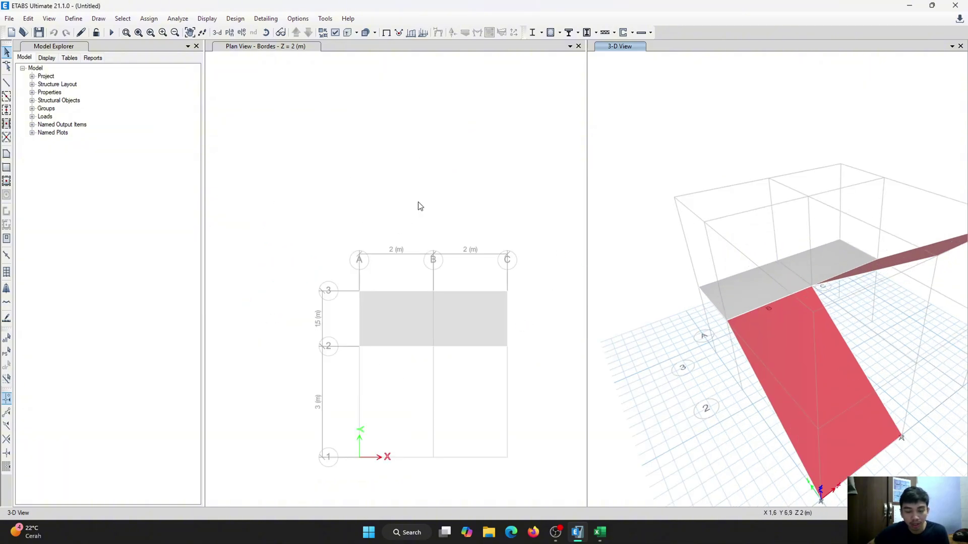
pyautogui.scroll(-3, 568, 262)
pyautogui.click(787, 337)
pyautogui.click(753, 285)
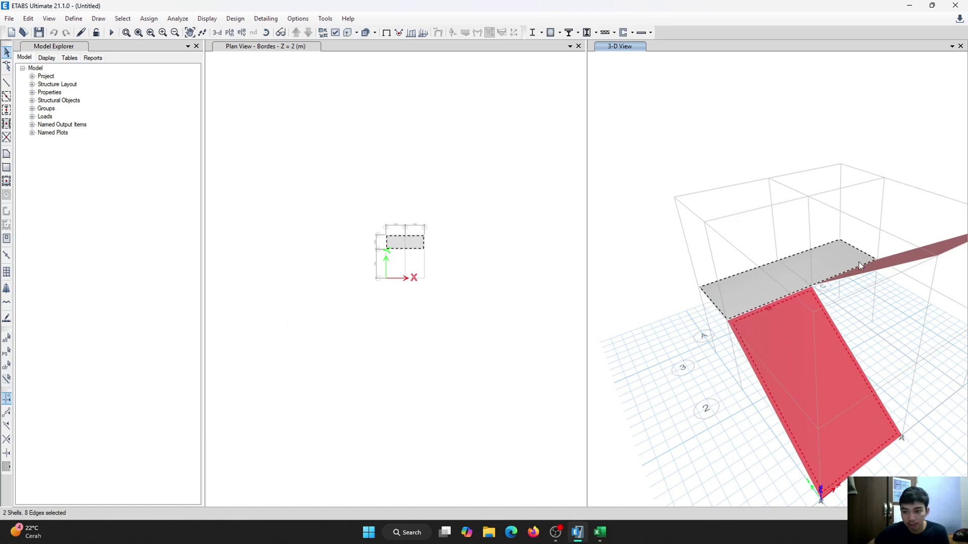
pyautogui.click(764, 288)
pyautogui.click(788, 328)
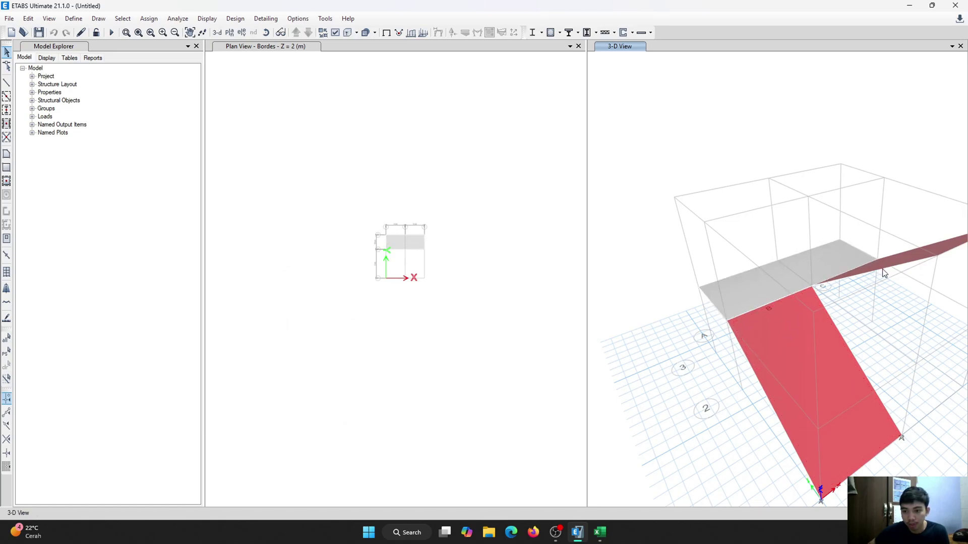
# Step: Select only the upper stair flight shell in the 3-D view, leaving the landing and lower flight unselected
pyautogui.click(831, 269)
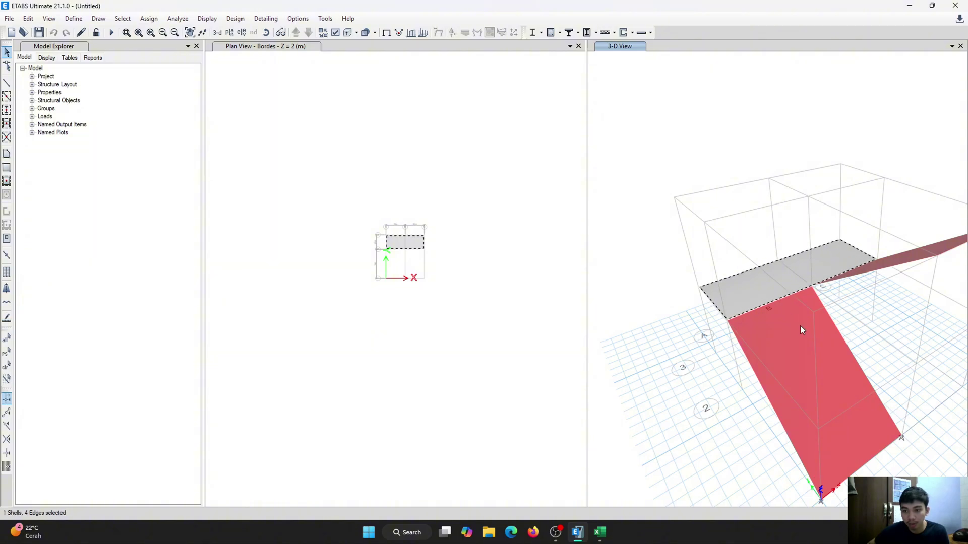
pyautogui.click(800, 325)
pyautogui.click(882, 258)
pyautogui.click(803, 273)
pyautogui.click(750, 334)
pyautogui.moveTo(750, 334); pyautogui.dragTo(697, 325, button='middle')
pyautogui.click(73, 18)
pyautogui.moveTo(147, 170)
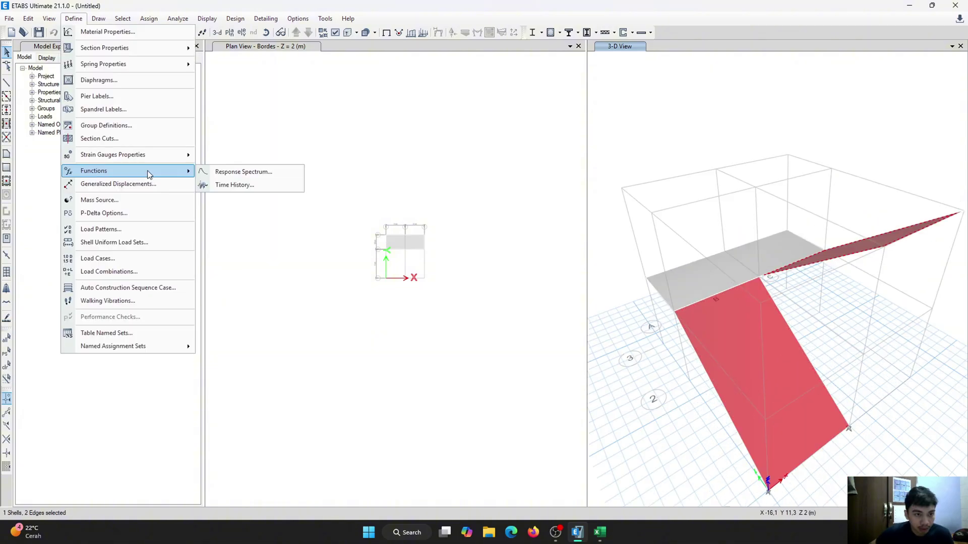
pyautogui.click(255, 119)
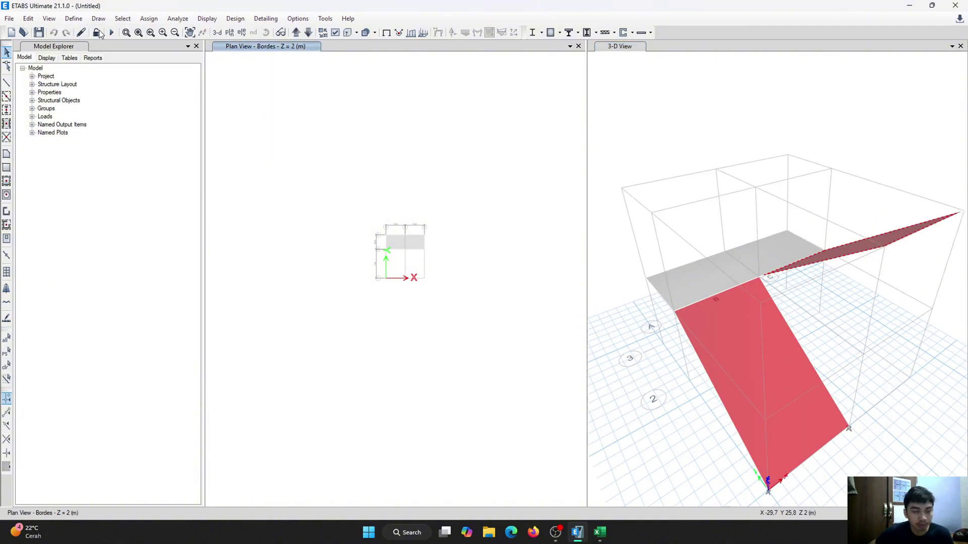
# Step: Assign a uniform Live shell load of 4,79 kN/m² in the Gravity direction to the selected upper flight, replacing existing loads
pyautogui.click(148, 19)
pyautogui.moveTo(194, 127)
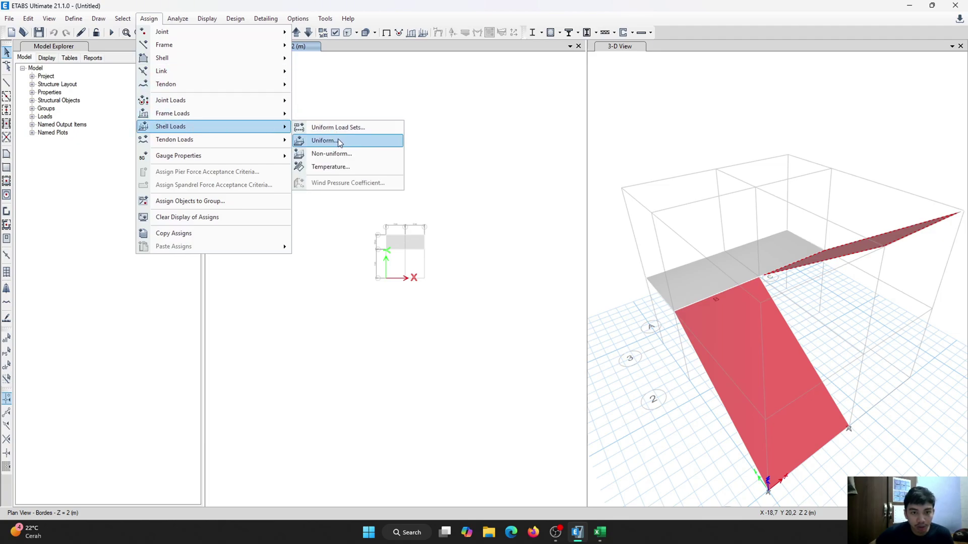
pyautogui.click(338, 141)
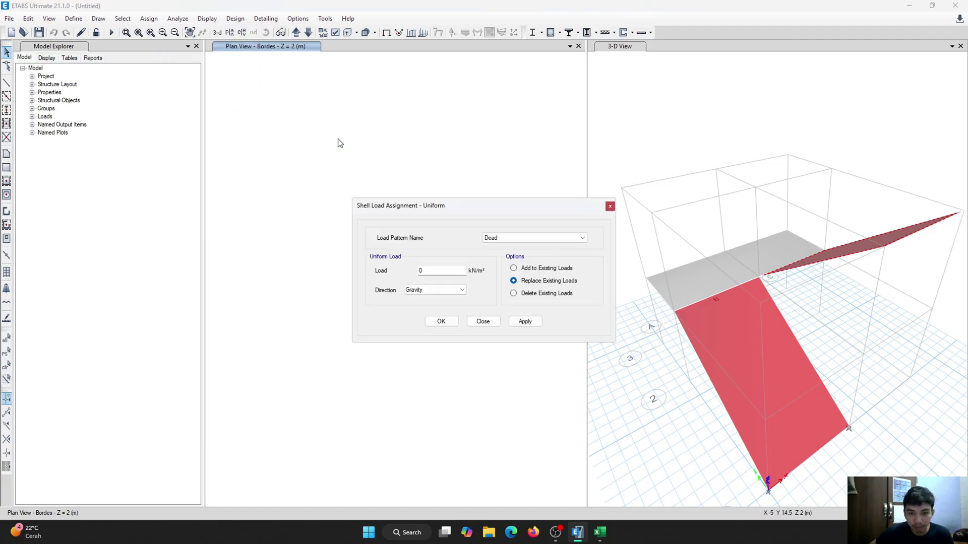
pyautogui.click(512, 241)
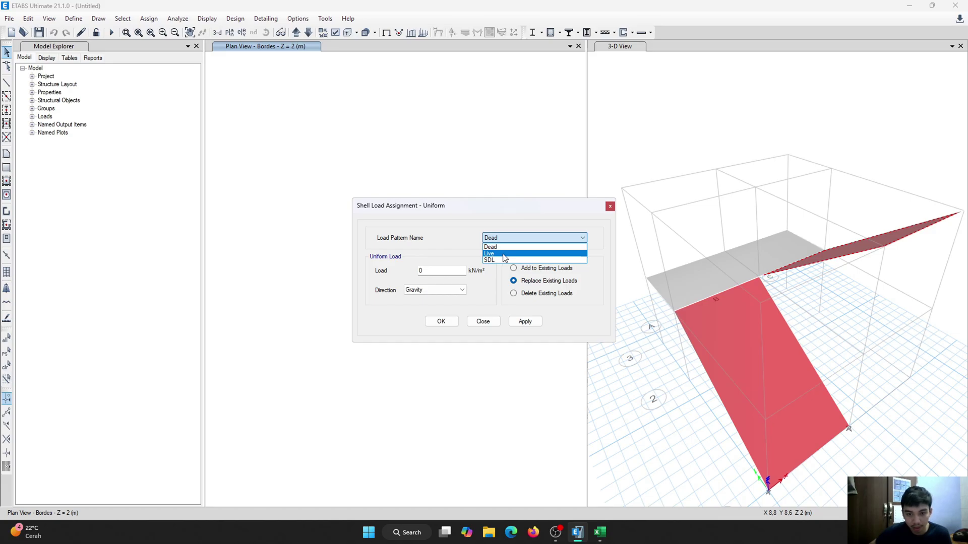
pyautogui.click(503, 253)
pyautogui.doubleClick(433, 272)
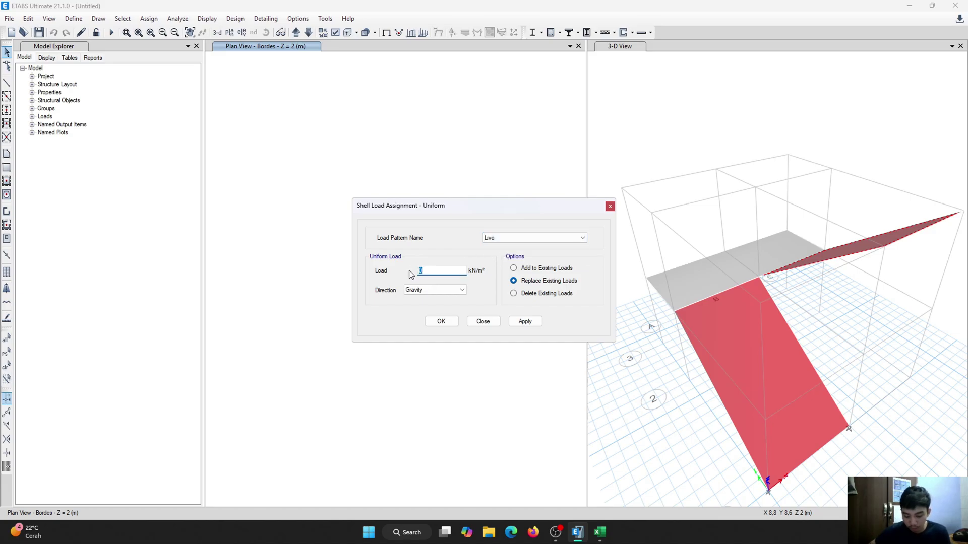
pyautogui.write('4,79')
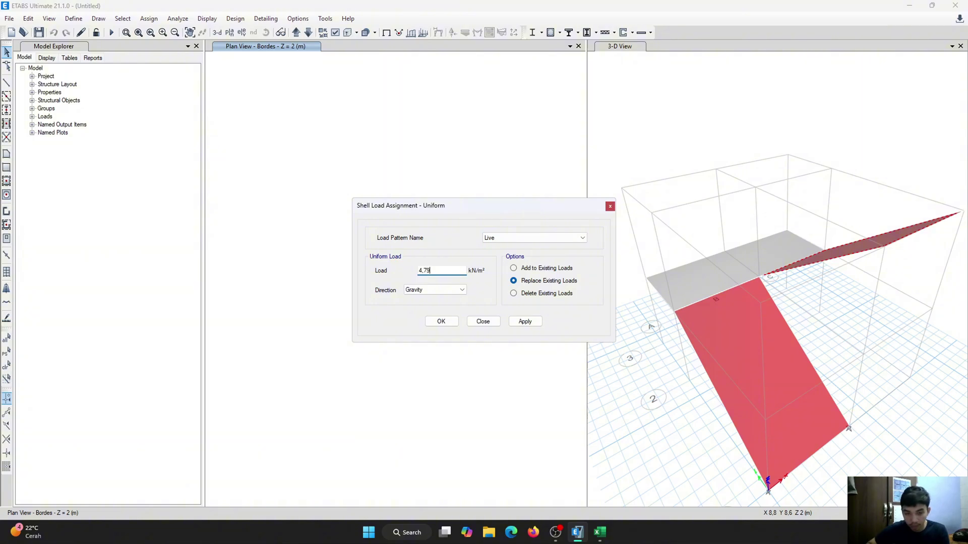
pyautogui.click(437, 291)
pyautogui.click(438, 290)
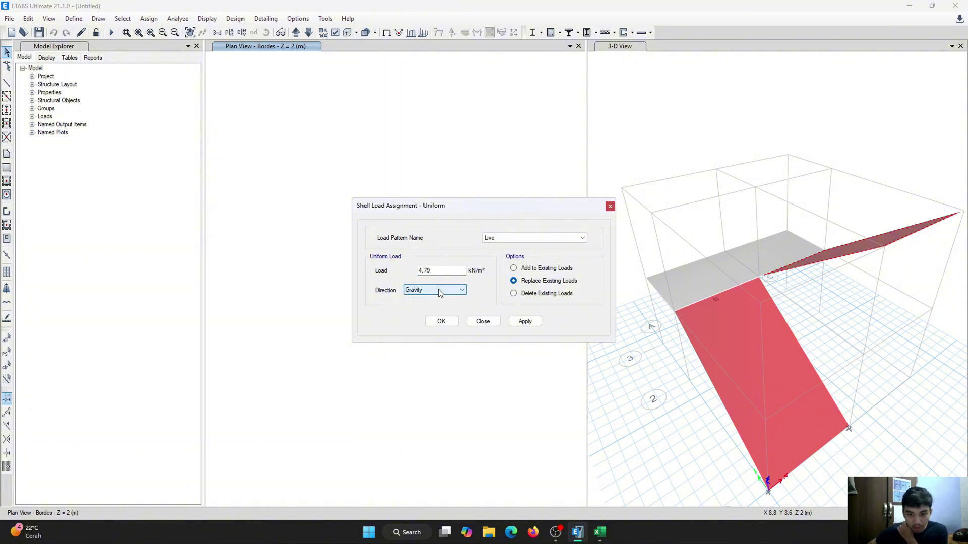
pyautogui.click(451, 323)
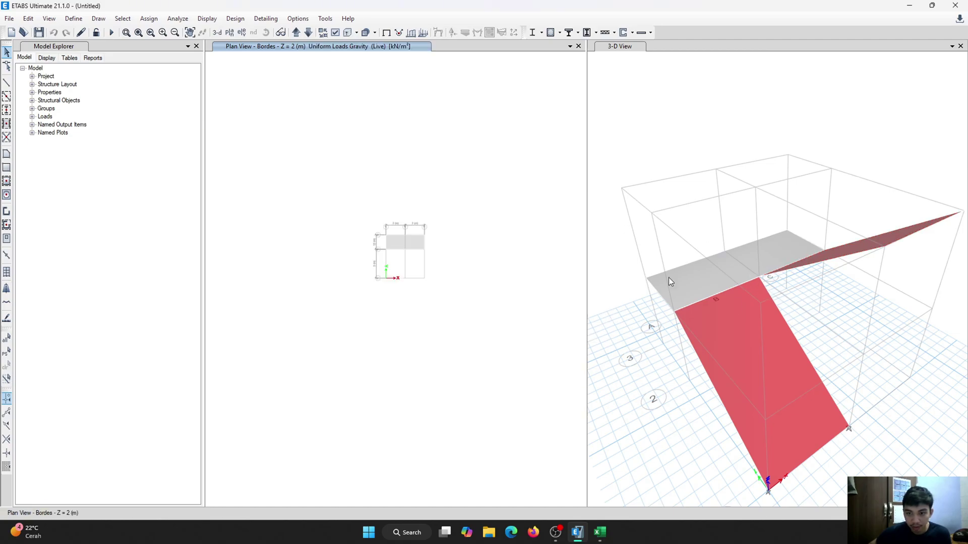
# Step: Check the loads assigned to the upper stair flight in its object information, and close it
pyautogui.scroll(-5, 766, 298)
pyautogui.scroll(5, 802, 281)
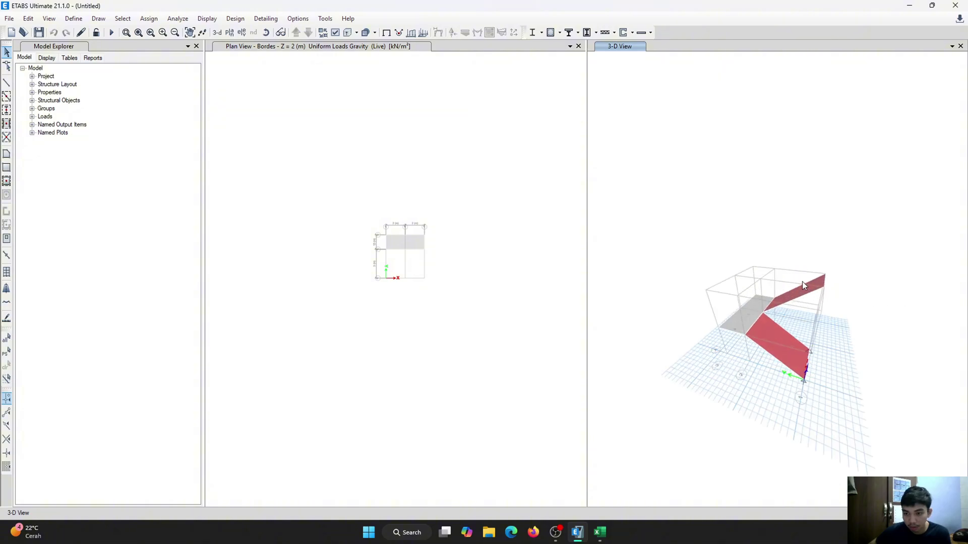
pyautogui.click(799, 328)
pyautogui.rightClick(796, 332)
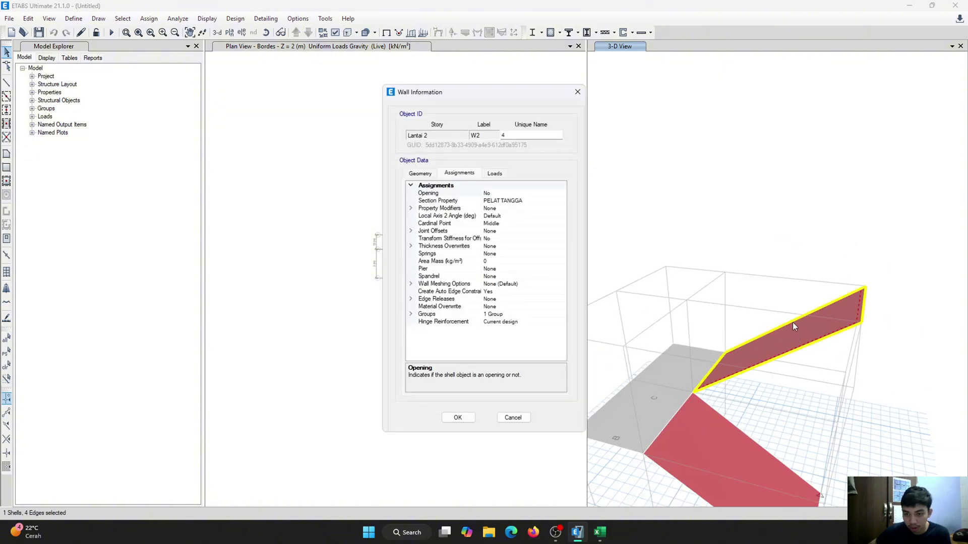
pyautogui.click(495, 173)
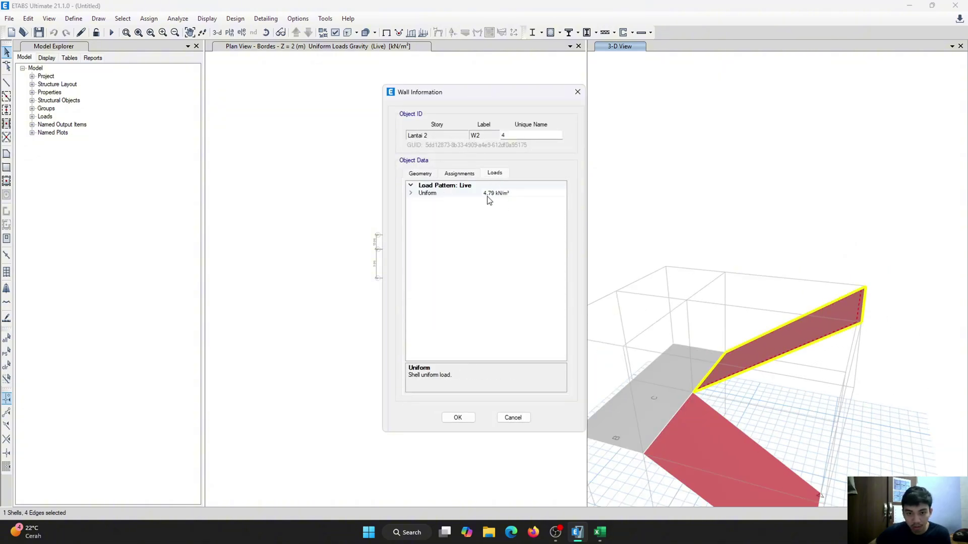
pyautogui.click(577, 94)
pyautogui.scroll(-3, 710, 204)
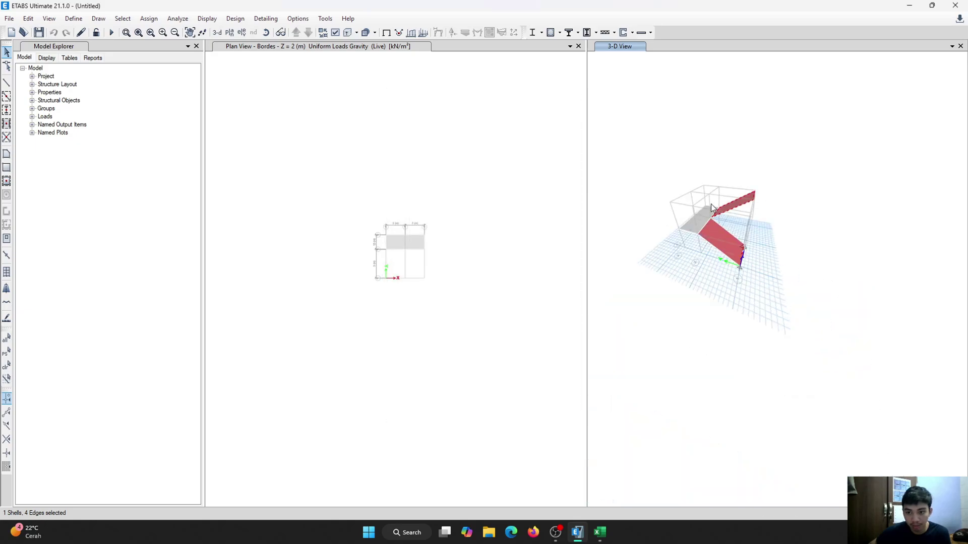
# Step: Assign a uniform Live shell load of 4,79 kN/m² in the Gravity direction to the landing and lower stair flight, replacing existing loads
pyautogui.scroll(3, 711, 217)
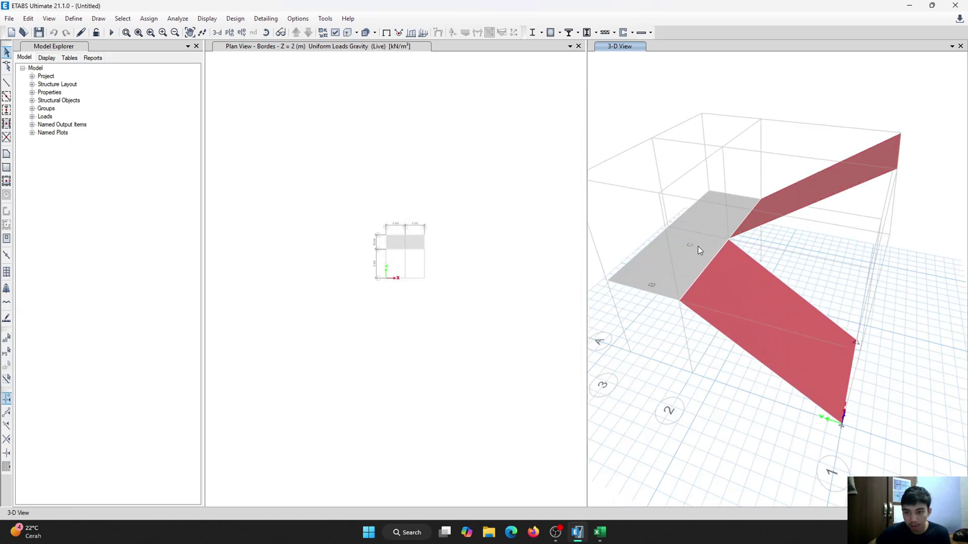
pyautogui.click(705, 238)
pyautogui.click(744, 283)
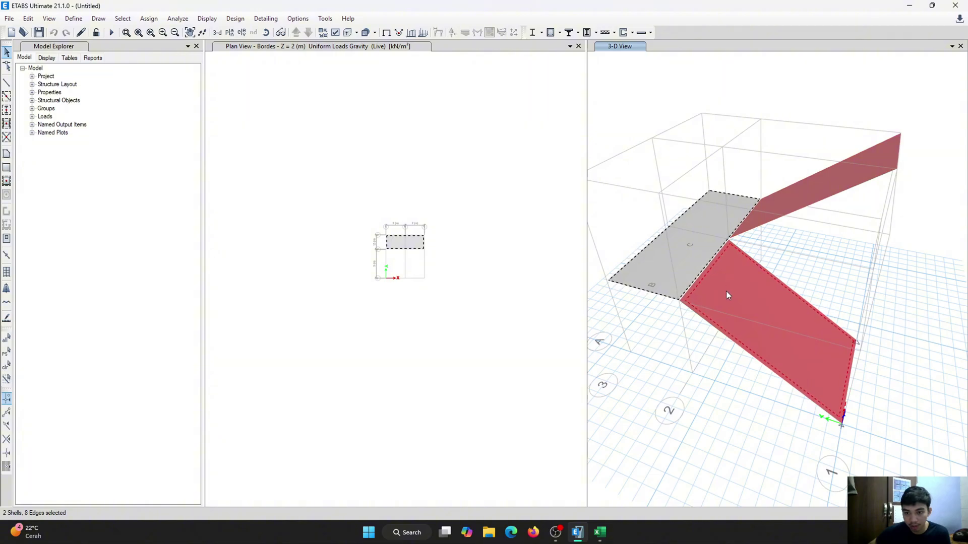
pyautogui.click(149, 18)
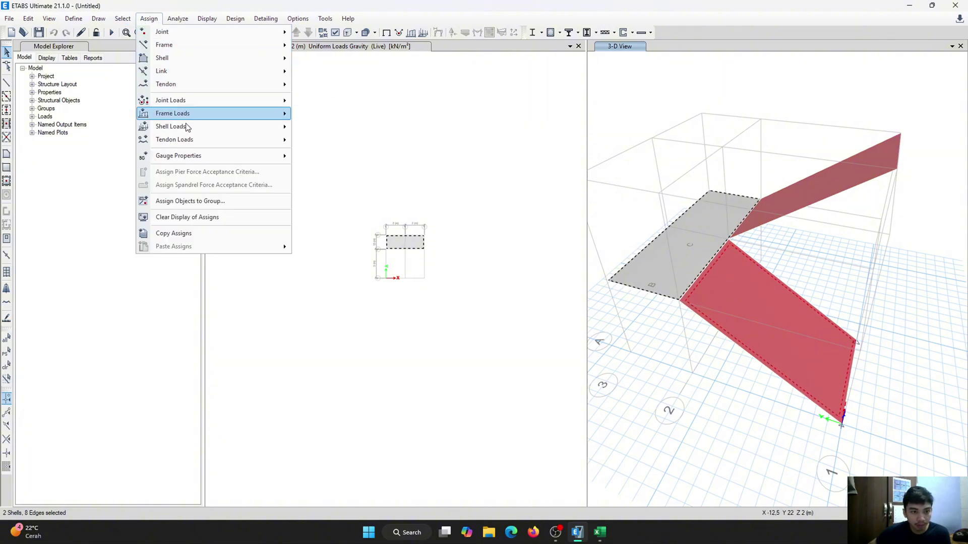
pyautogui.moveTo(186, 127)
pyautogui.click(386, 143)
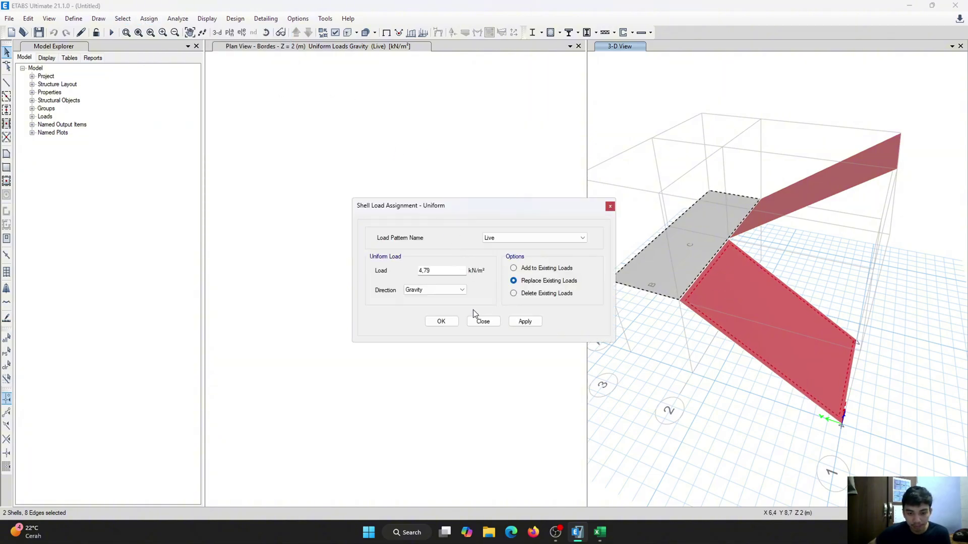
pyautogui.press('Return')
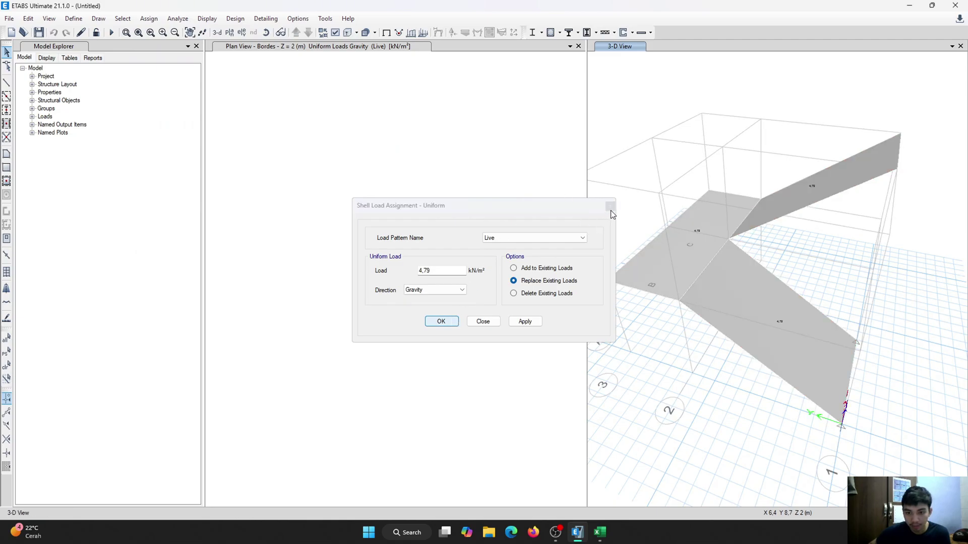
# Step: Check the loads assigned to the landing and the lower flight in their object information, and clear the selection
pyautogui.rightClick(684, 252)
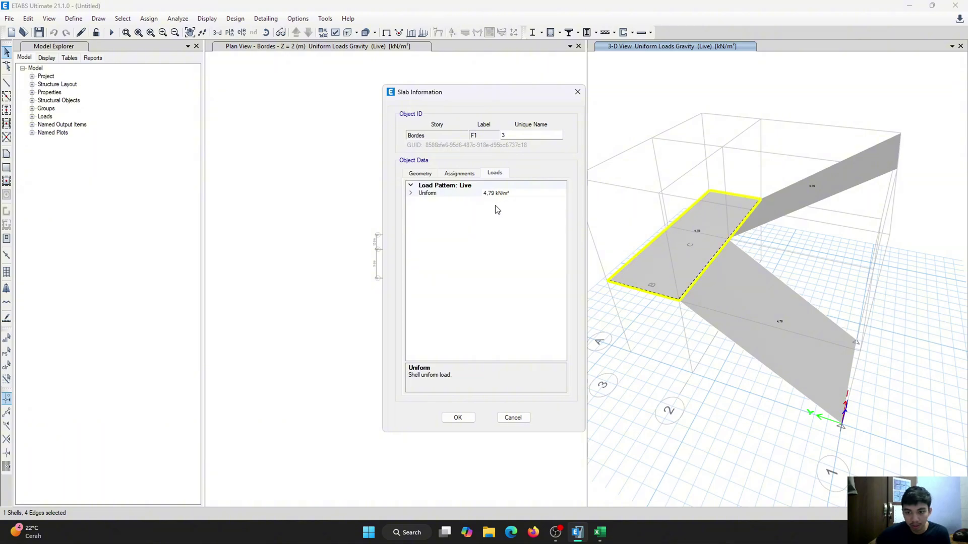
pyautogui.click(578, 92)
pyautogui.rightClick(764, 321)
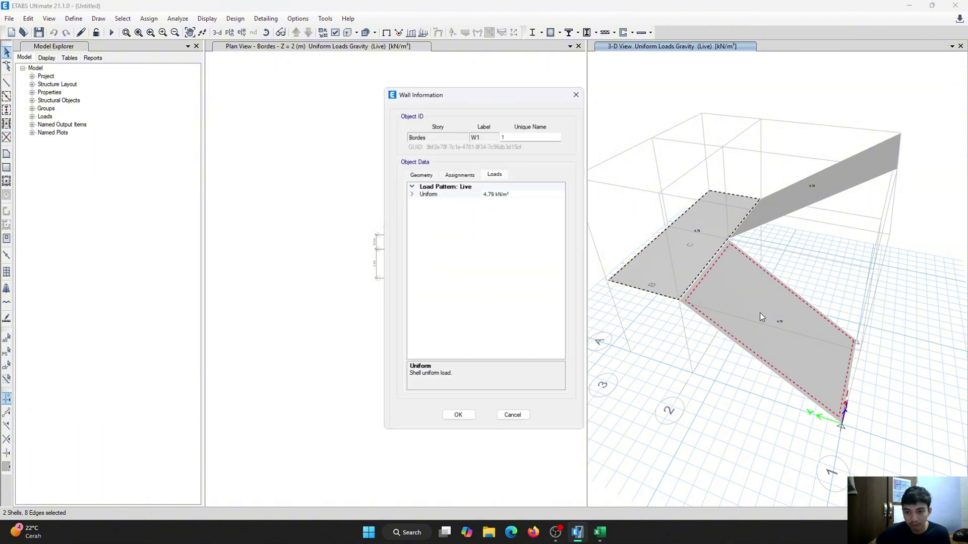
pyautogui.click(571, 93)
pyautogui.click(534, 159)
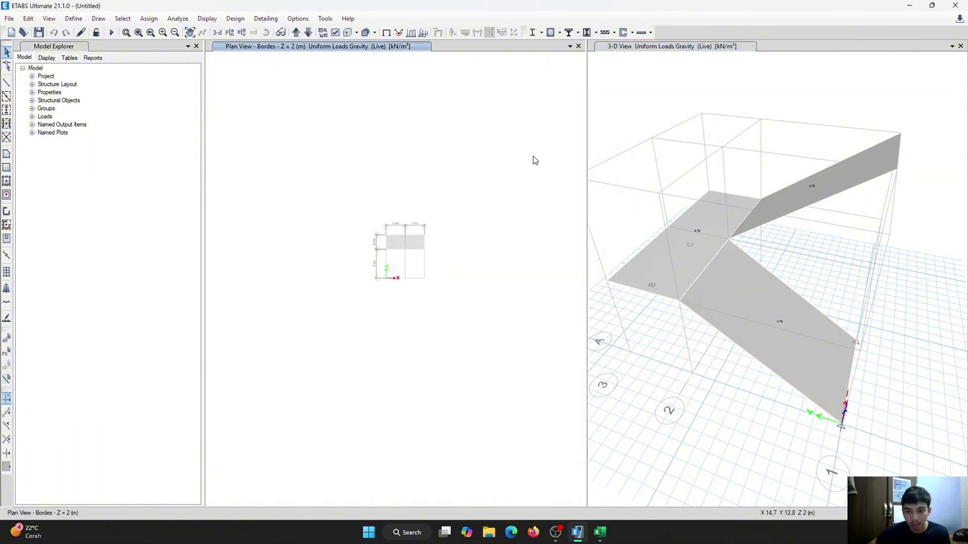
pyautogui.scroll(2, 738, 266)
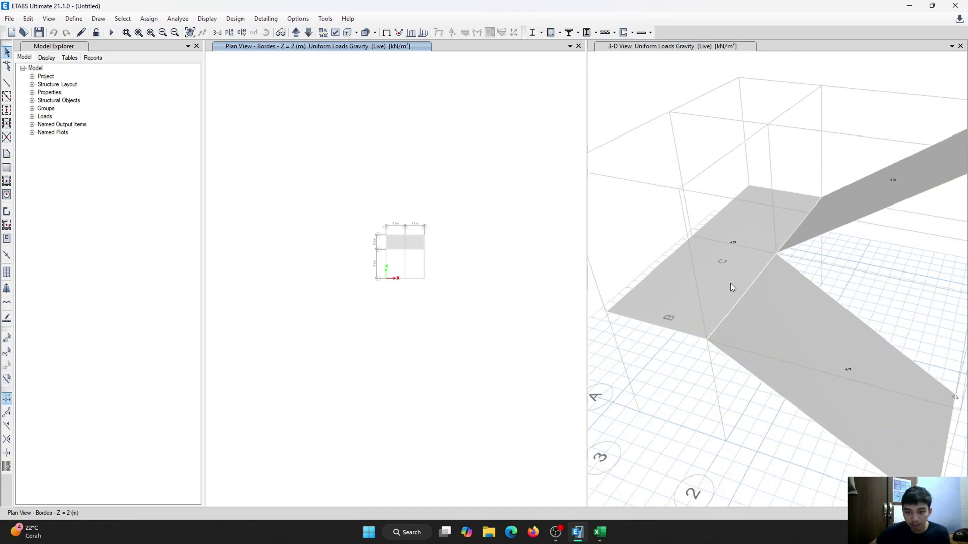
# Step: Switch to the Excel load workbook and examine the LANTAI 1 SDL entries for Pasir, Spesi and Geranit on the BEBAN MATI sheet
pyautogui.click(598, 533)
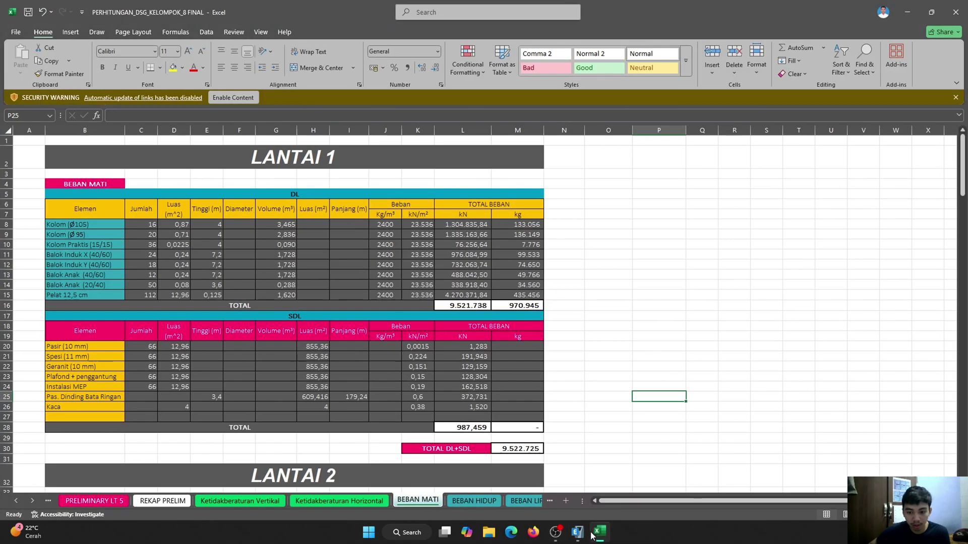
pyautogui.scroll(-1, 592, 444)
pyautogui.scroll(1, 595, 442)
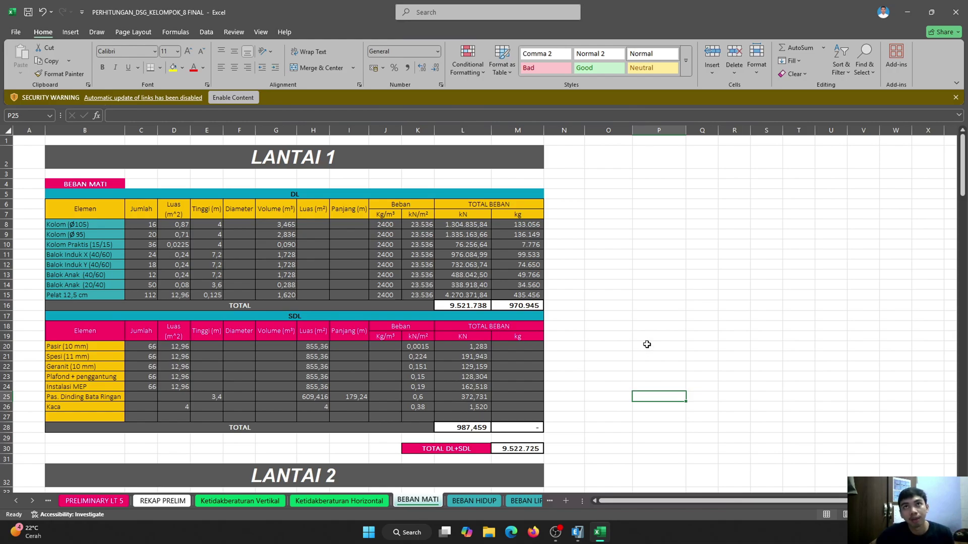
pyautogui.click(100, 349)
pyautogui.click(101, 357)
pyautogui.click(103, 366)
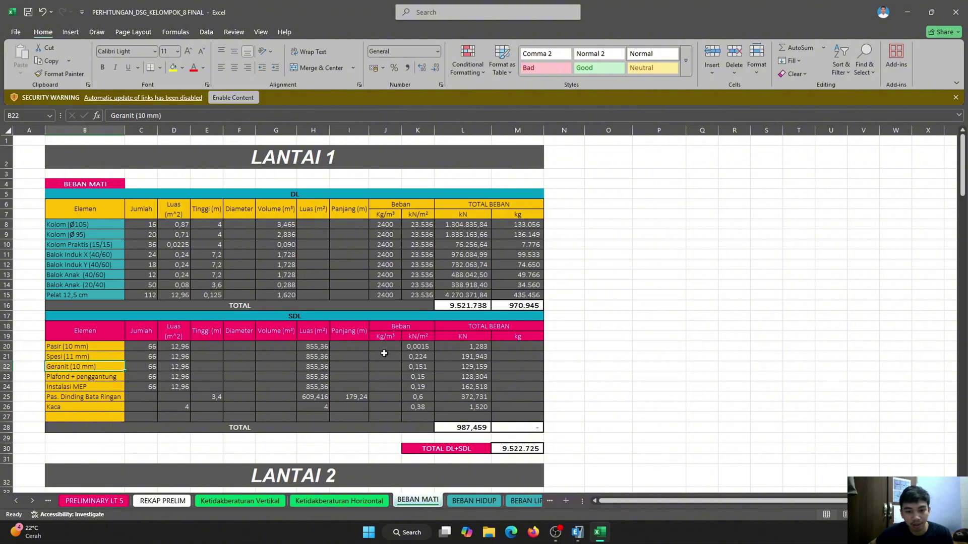
pyautogui.click(428, 345)
# Step: Sum the Pasir, Spesi and Geranit loads in cell O21 with =SUM(K20:K22)
pyautogui.click(655, 376)
pyautogui.click(622, 354)
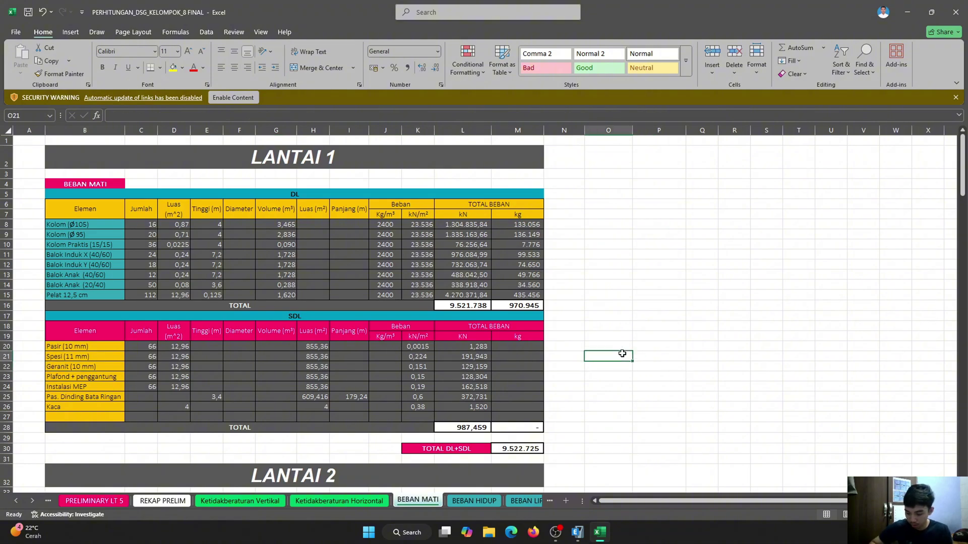
pyautogui.write('=SUM')
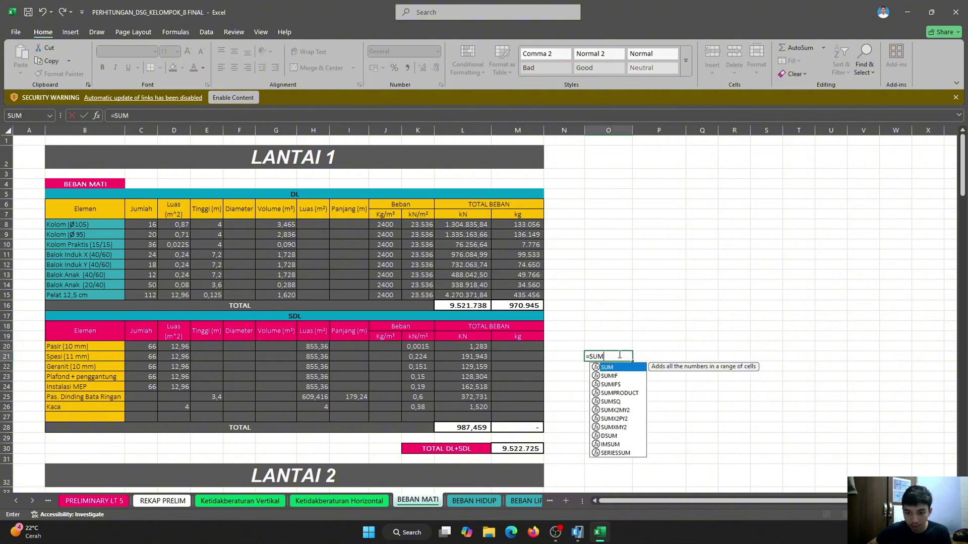
pyautogui.doubleClick(623, 368)
pyautogui.moveTo(426, 347); pyautogui.dragTo(423, 367)
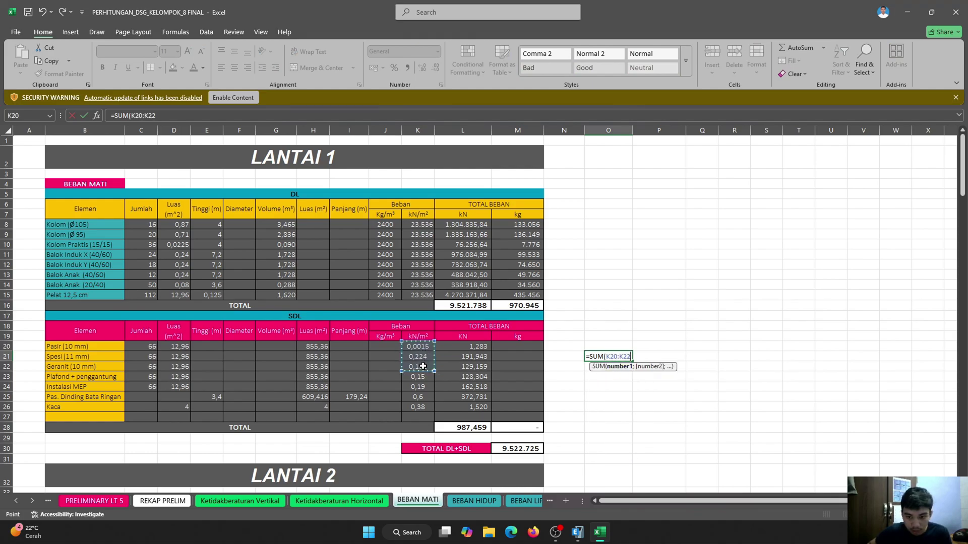
pyautogui.press('Return')
pyautogui.click(628, 356)
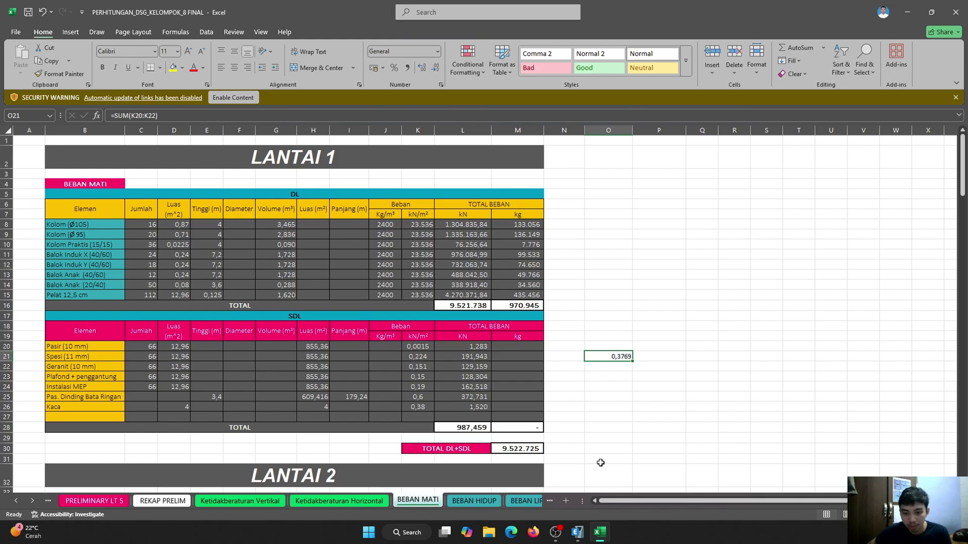
# Step: Switch back to ETABS and set up a uniform shell load for the SDL pattern with a value of 0,3769 kN/m²
pyautogui.click(577, 532)
pyautogui.click(150, 20)
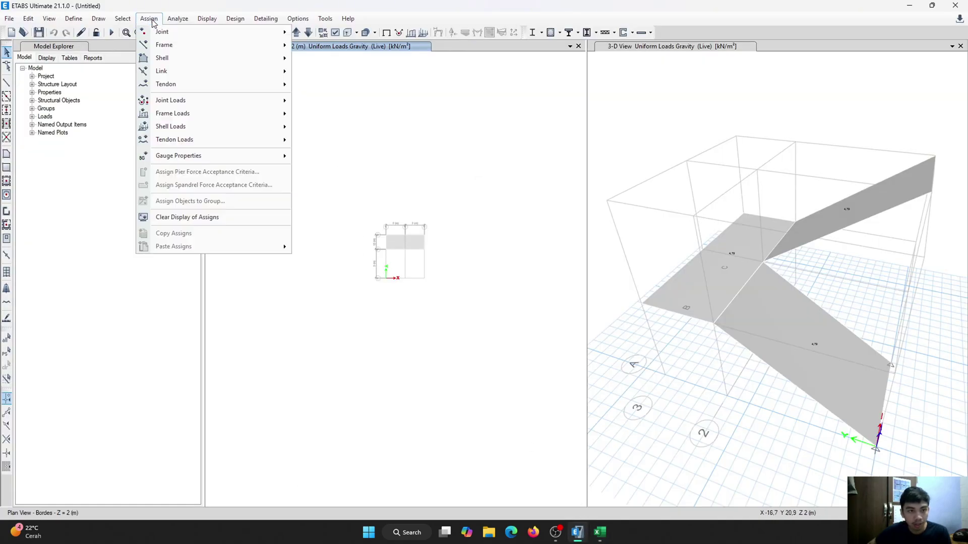
pyautogui.moveTo(198, 125)
pyautogui.click(340, 141)
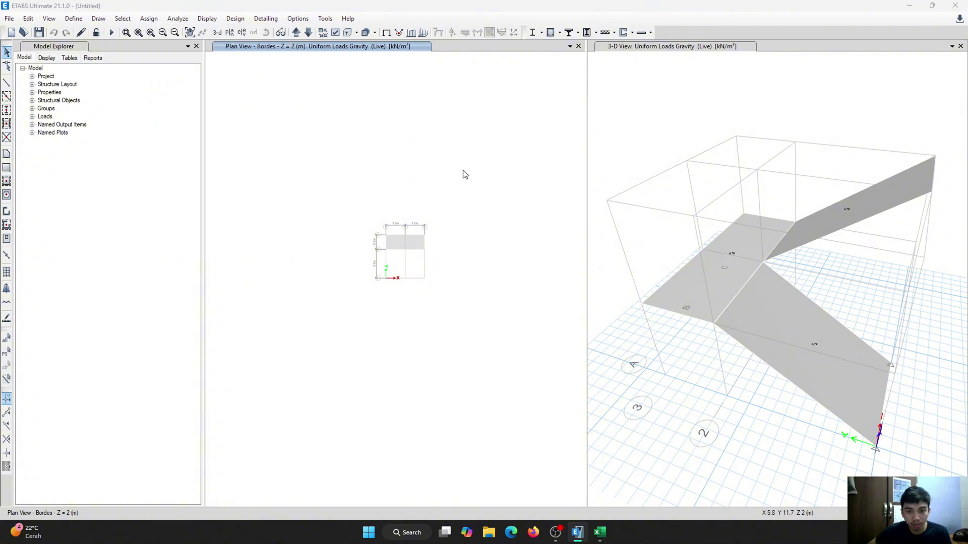
pyautogui.click(582, 238)
pyautogui.click(498, 267)
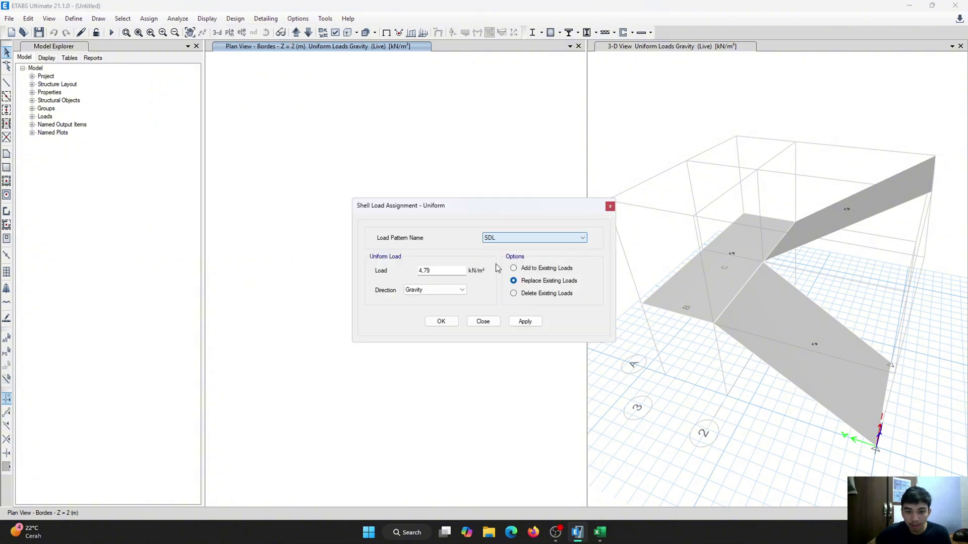
pyautogui.doubleClick(436, 270)
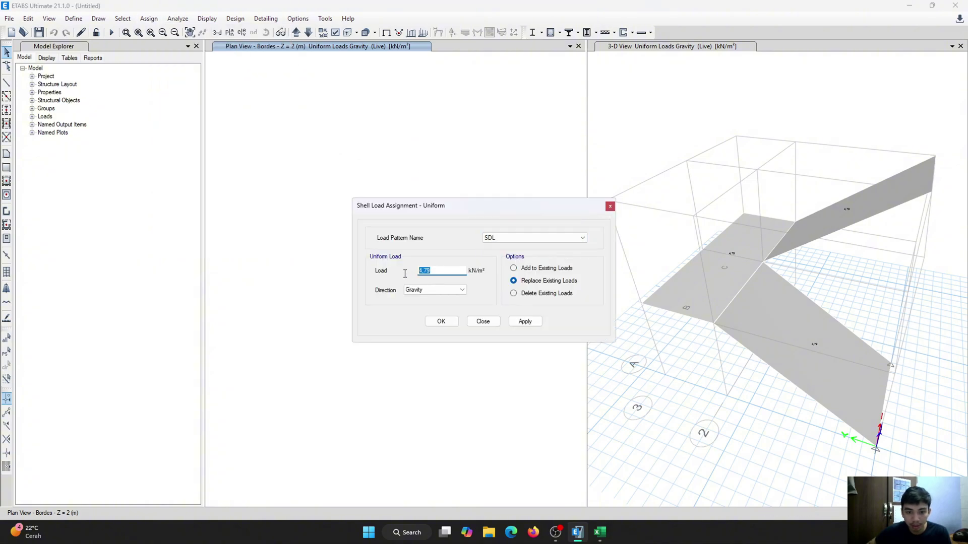
pyautogui.click(600, 533)
pyautogui.click(599, 533)
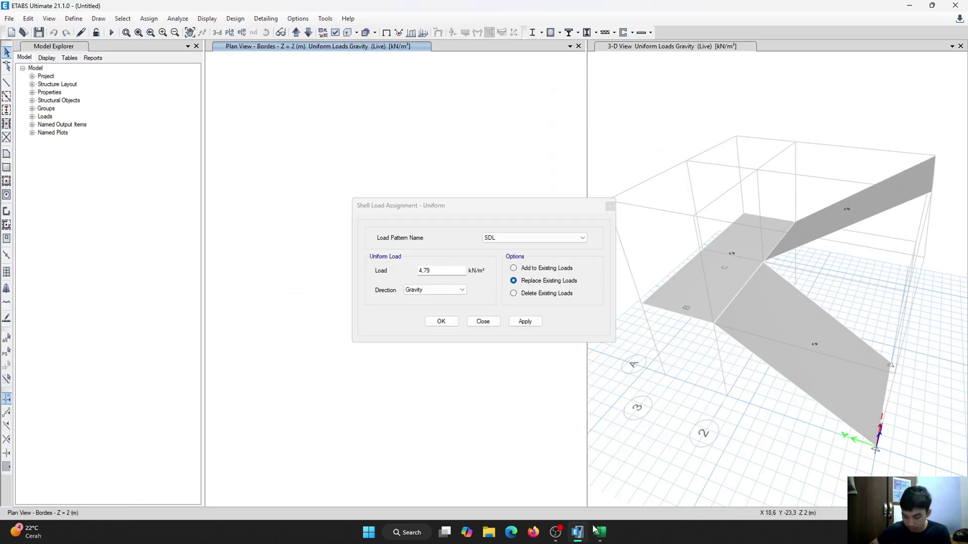
pyautogui.click(402, 271)
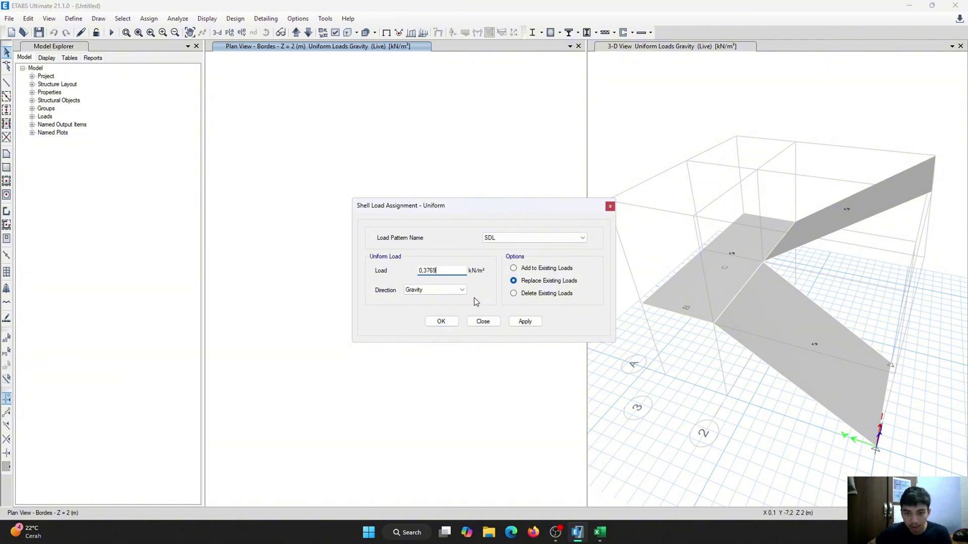
# Step: Select the landing and both stair flights and apply the 0,3769 kN/m² SDL load to them in the Gravity direction, replacing existing loads
pyautogui.click(723, 274)
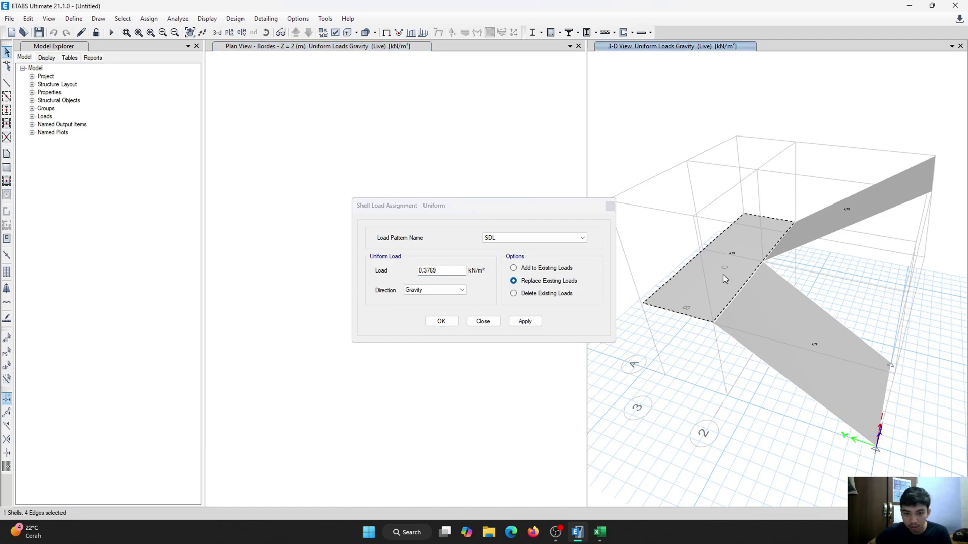
pyautogui.click(806, 232)
pyautogui.click(779, 307)
pyautogui.click(441, 322)
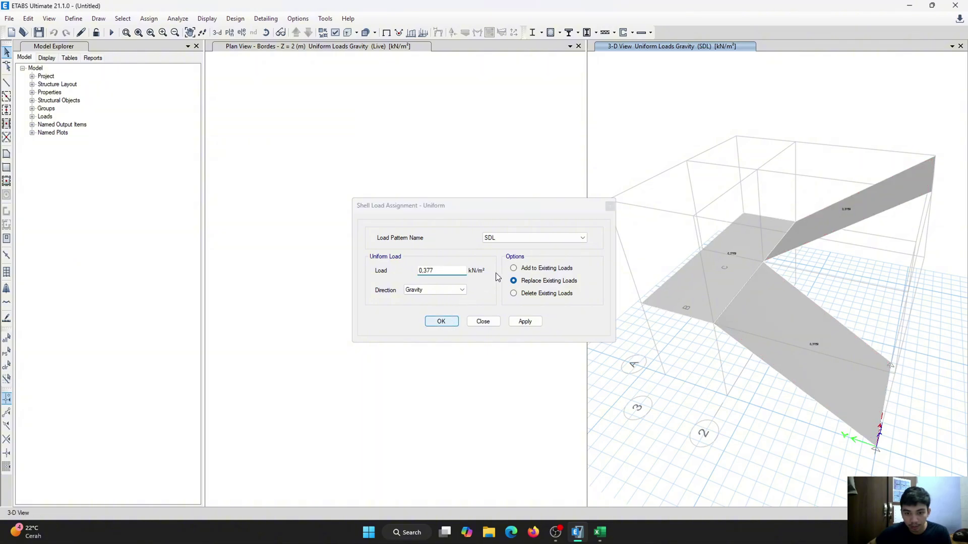
# Step: Check the landing's Live and SDL uniform loads in its object information, close it and deselect the landing
pyautogui.click(726, 290)
pyautogui.rightClick(725, 288)
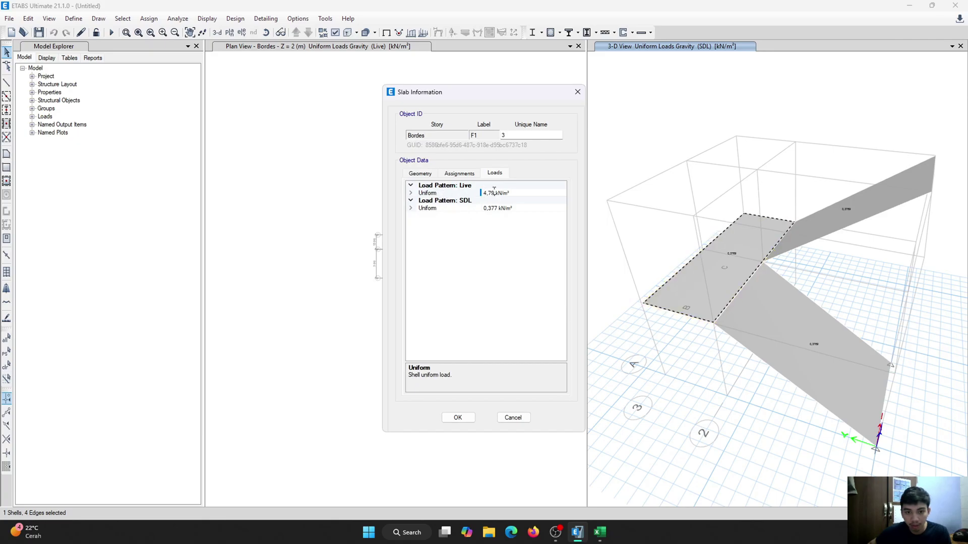
pyautogui.click(473, 193)
pyautogui.click(435, 209)
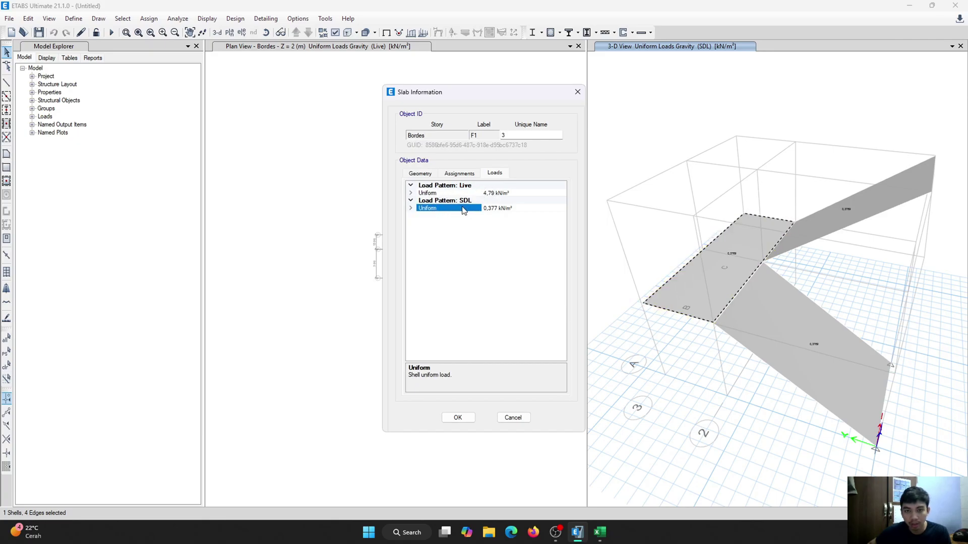
pyautogui.click(578, 92)
pyautogui.scroll(-3, 555, 242)
pyautogui.scroll(-3, 448, 290)
pyautogui.scroll(4, 382, 285)
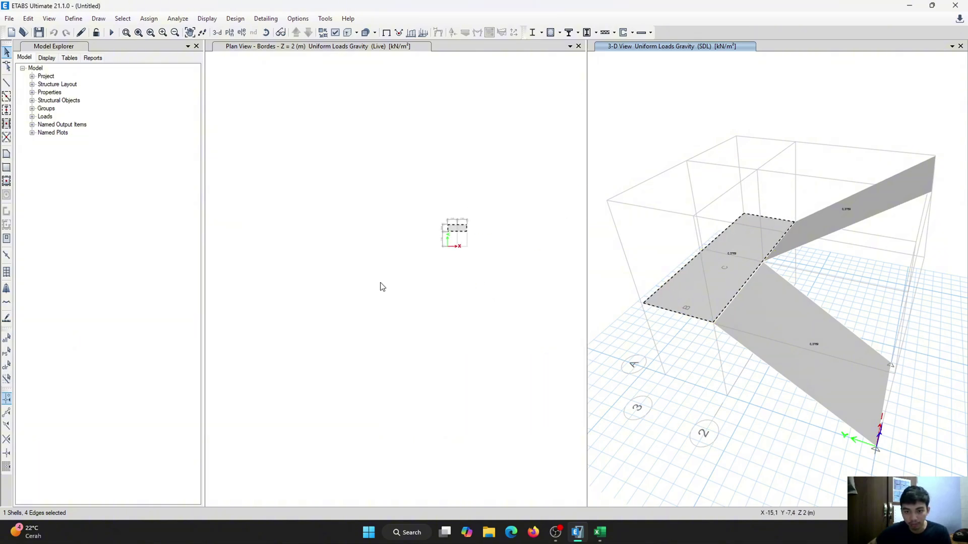
pyautogui.scroll(5, 480, 223)
pyautogui.scroll(-2, 480, 224)
pyautogui.click(672, 272)
# Step: Activate the design strip drawing tool and close its object properties
pyautogui.scroll(-2, 710, 259)
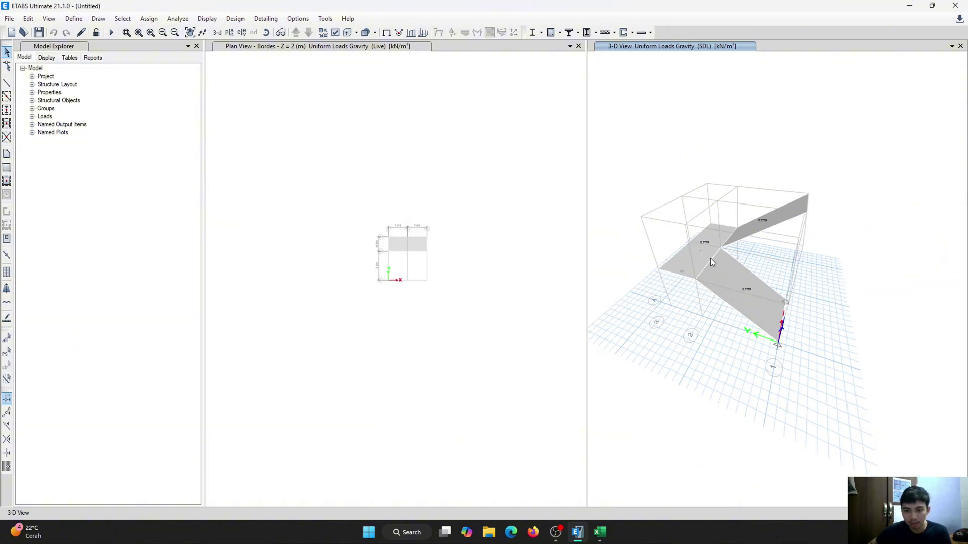
pyautogui.moveTo(761, 264)
pyautogui.keyDown('shift'); pyautogui.mouseDown(button='middle')
pyautogui.moveTo(823, 233)
pyautogui.moveTo(742, 265)
pyautogui.moveTo(737, 283)
pyautogui.moveTo(810, 263)
pyautogui.moveTo(832, 233)
pyautogui.moveTo(773, 256)
pyautogui.moveTo(701, 266)
pyautogui.moveTo(806, 250)
pyautogui.moveTo(778, 257)
pyautogui.mouseUp(button='middle'); pyautogui.keyUp('shift')
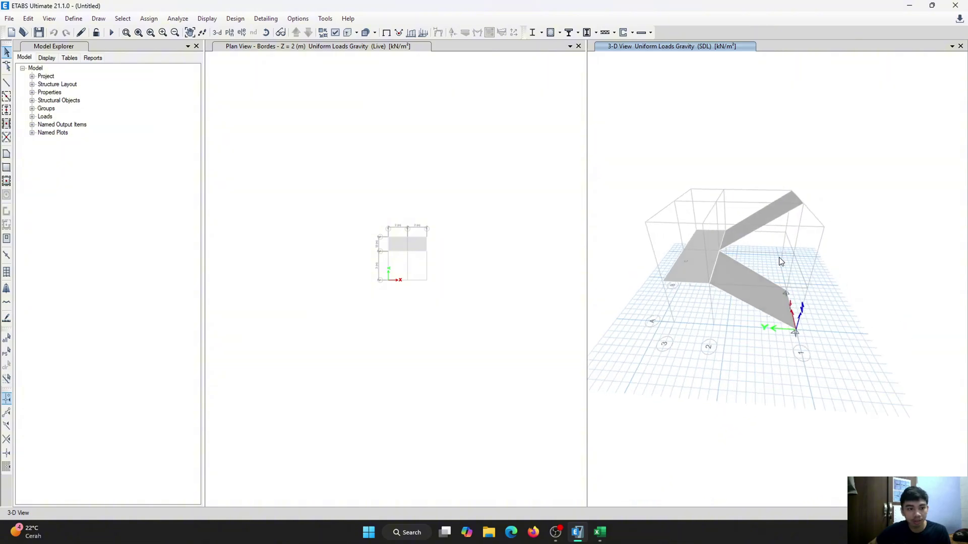
pyautogui.click(7, 288)
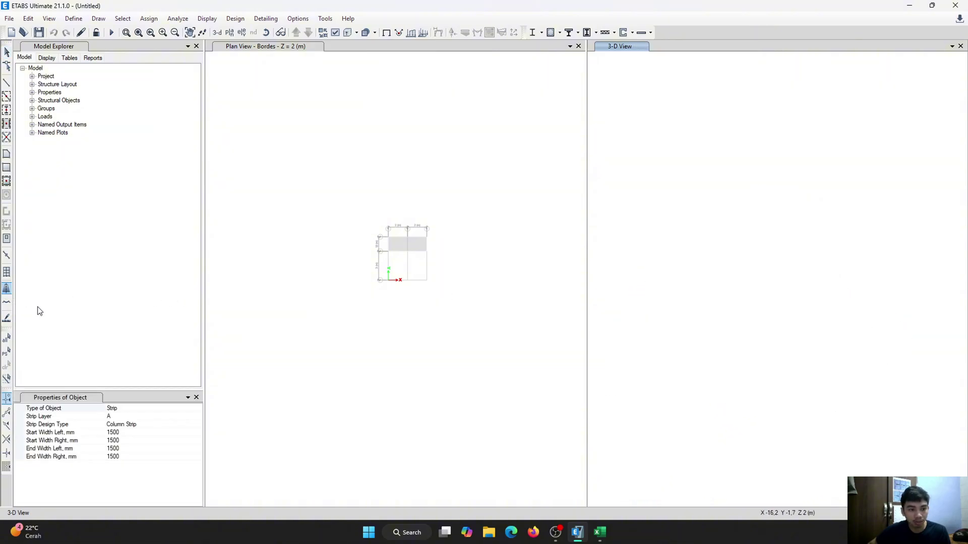
pyautogui.click(196, 398)
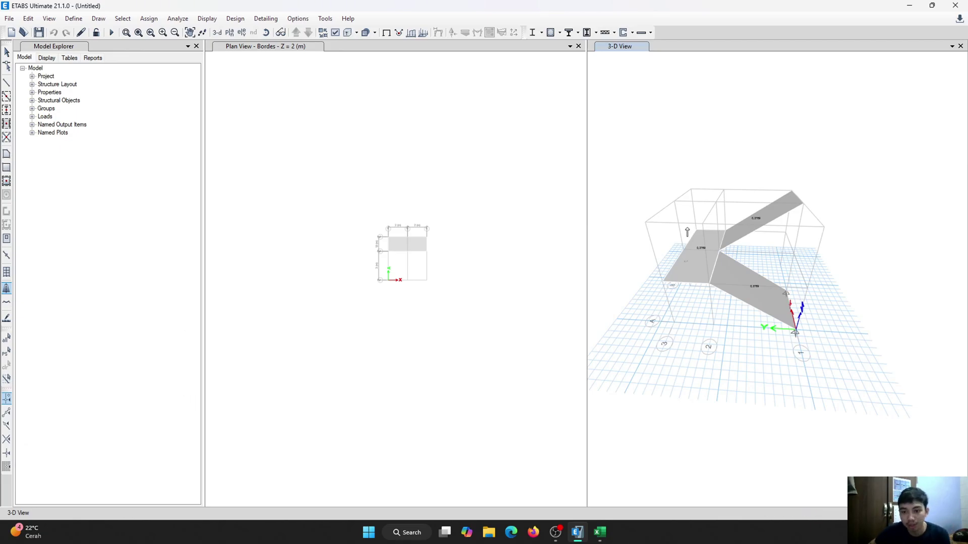
pyautogui.scroll(6, 687, 232)
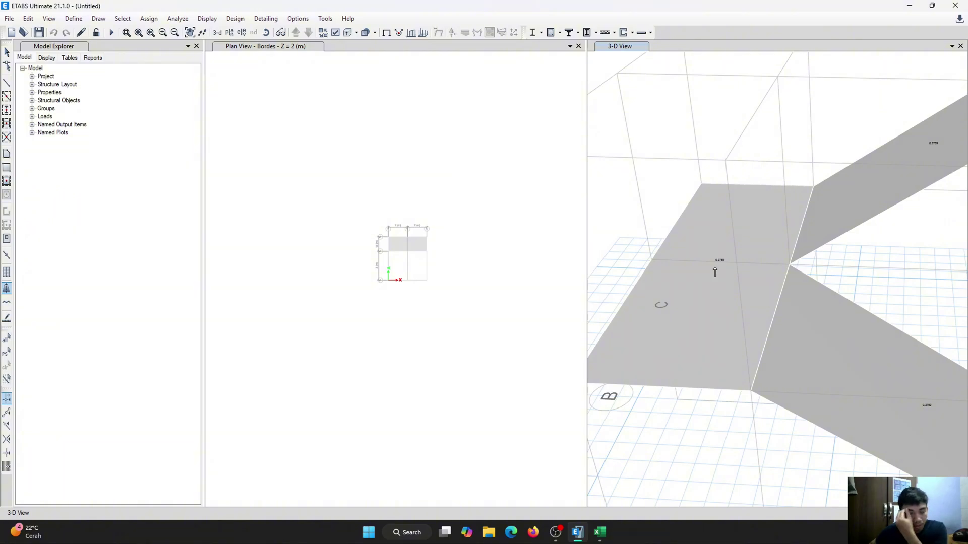
pyautogui.click(154, 20)
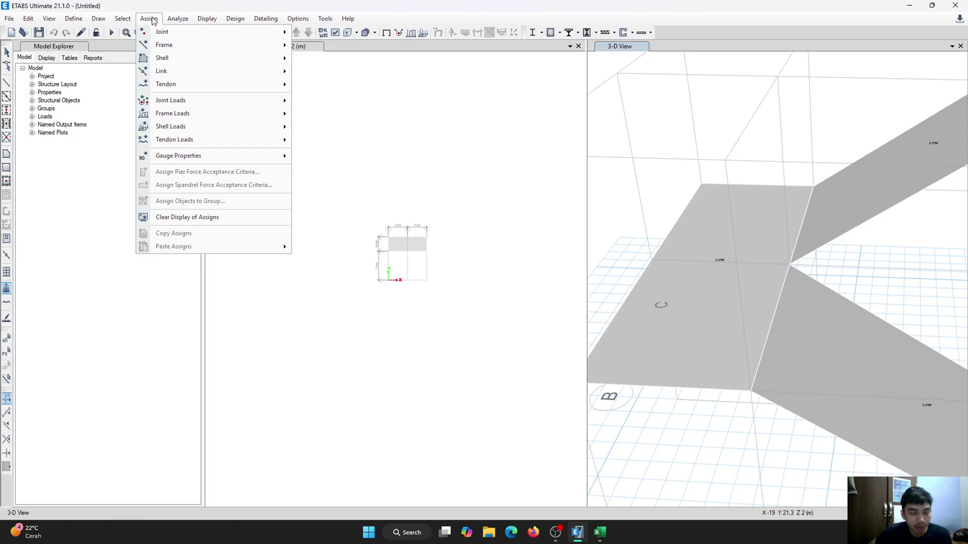
pyautogui.click(154, 20)
pyautogui.click(154, 20)
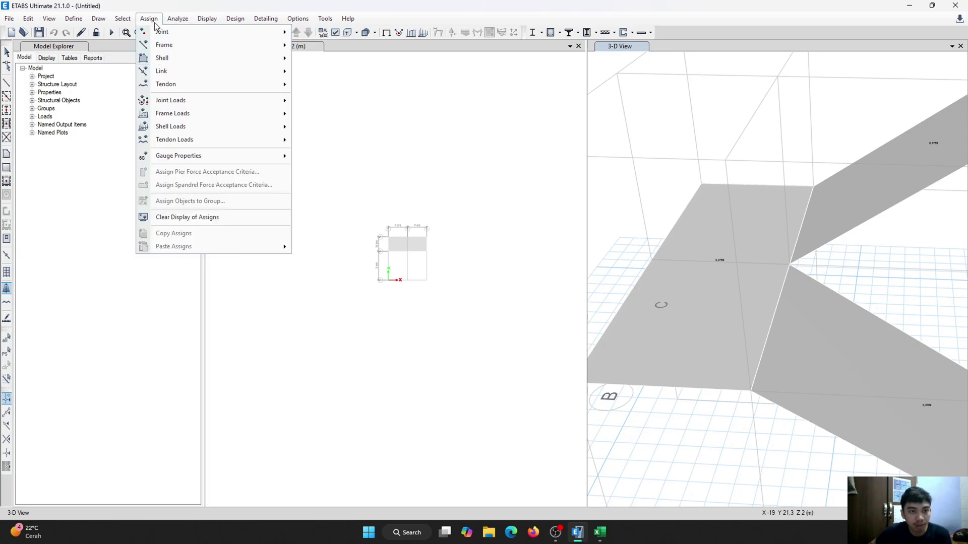
pyautogui.moveTo(172, 58)
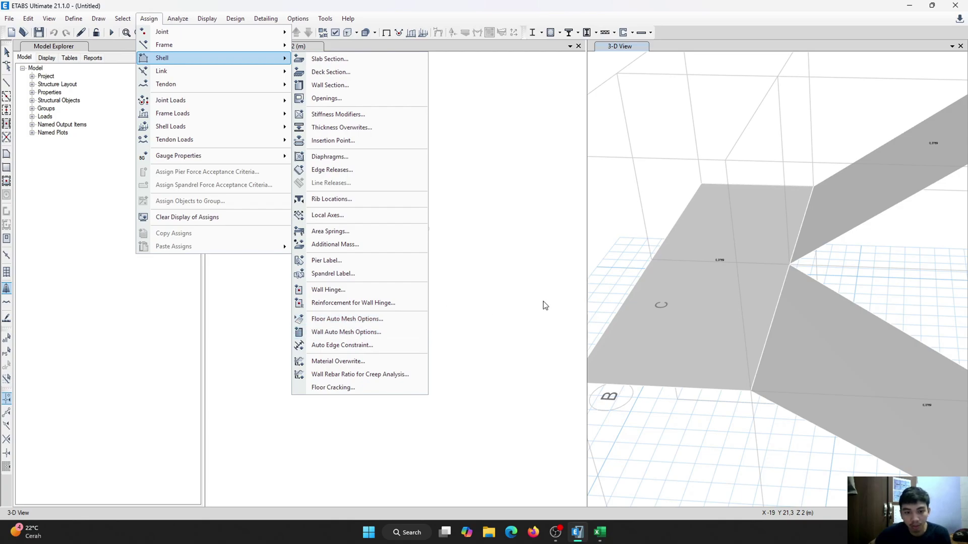
pyautogui.scroll(-3, 750, 316)
pyautogui.scroll(3, 749, 314)
pyautogui.scroll(-3, 749, 314)
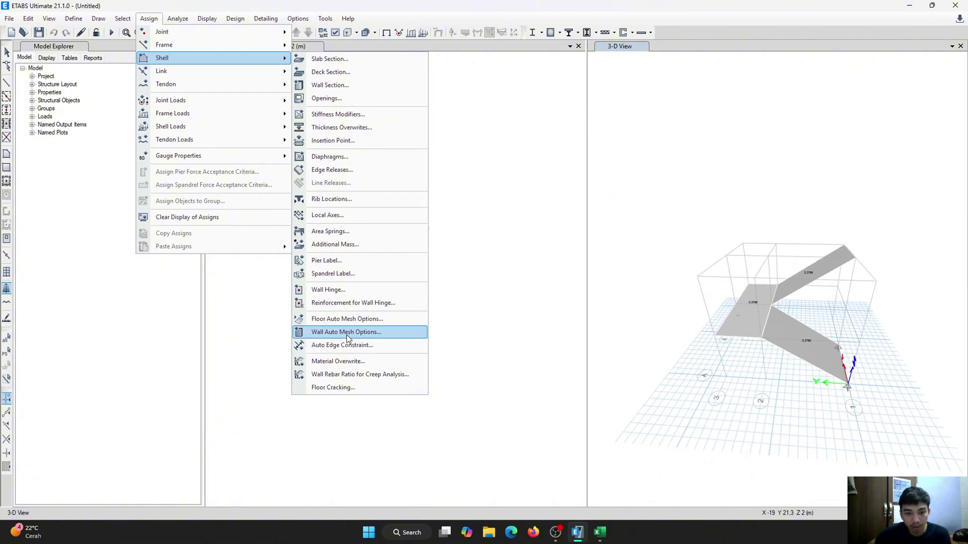
pyautogui.scroll(3, 820, 268)
pyautogui.scroll(-3, 809, 259)
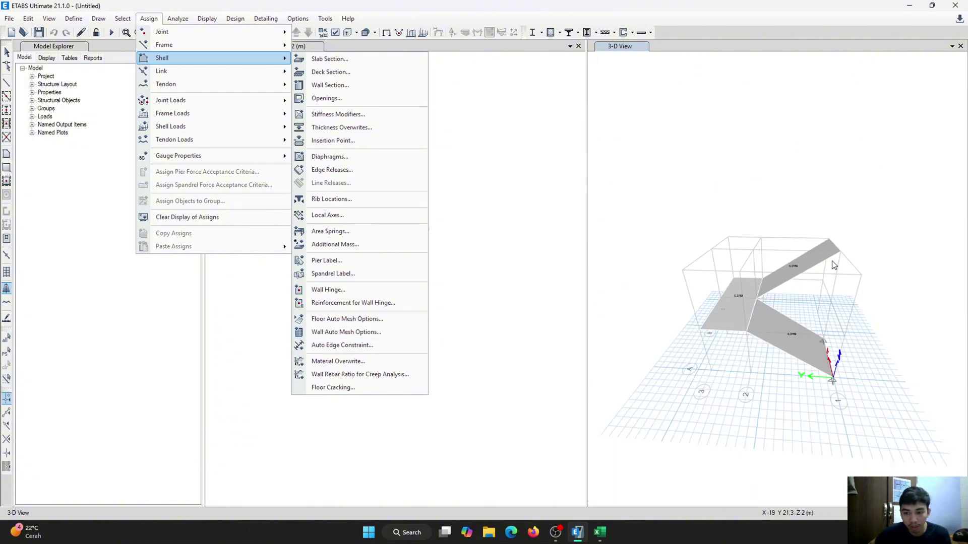
pyautogui.click(740, 326)
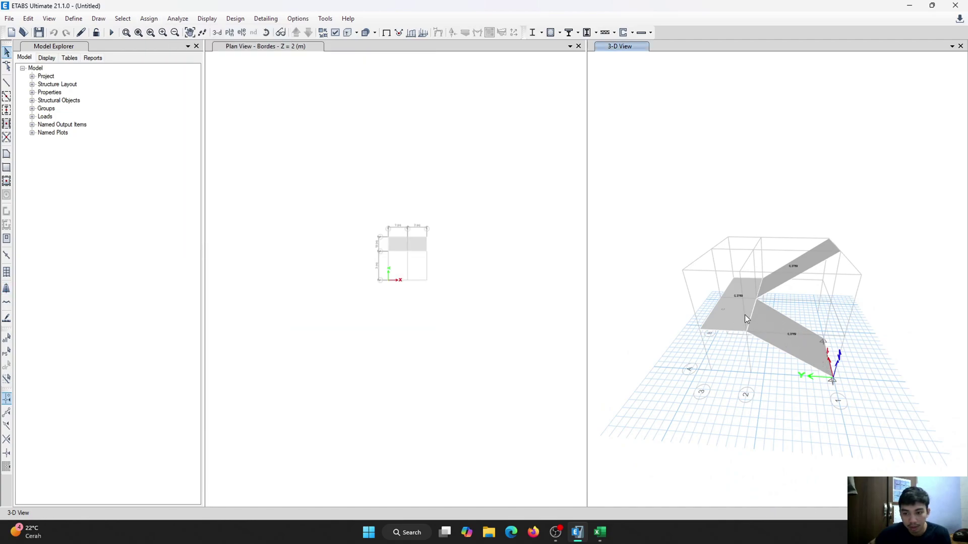
# Step: Assign cookie-cut floor auto meshing to the landing, meshing also at visible grids, with a maximum element size of =150*2 (300 mm)
pyautogui.scroll(5, 736, 310)
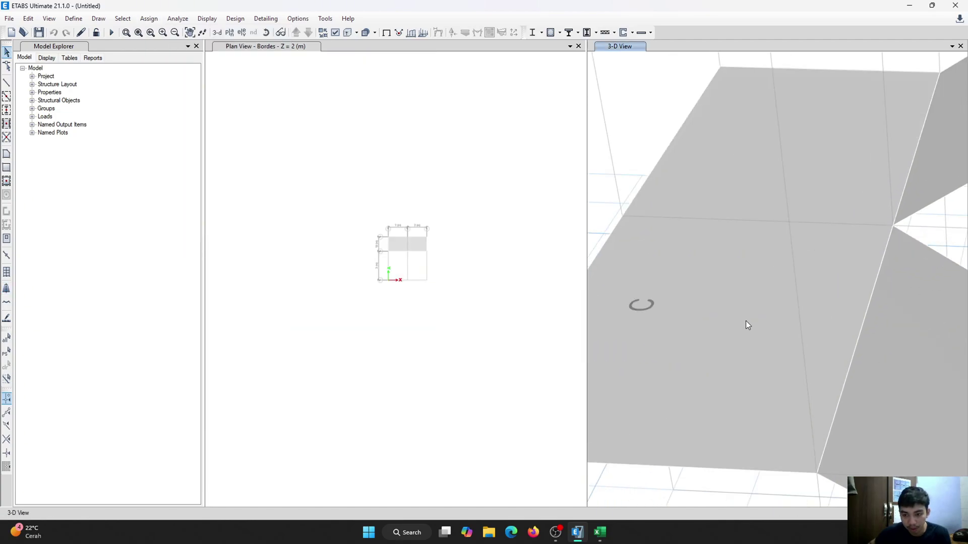
pyautogui.scroll(-5, 746, 322)
pyautogui.click(745, 321)
pyautogui.click(148, 19)
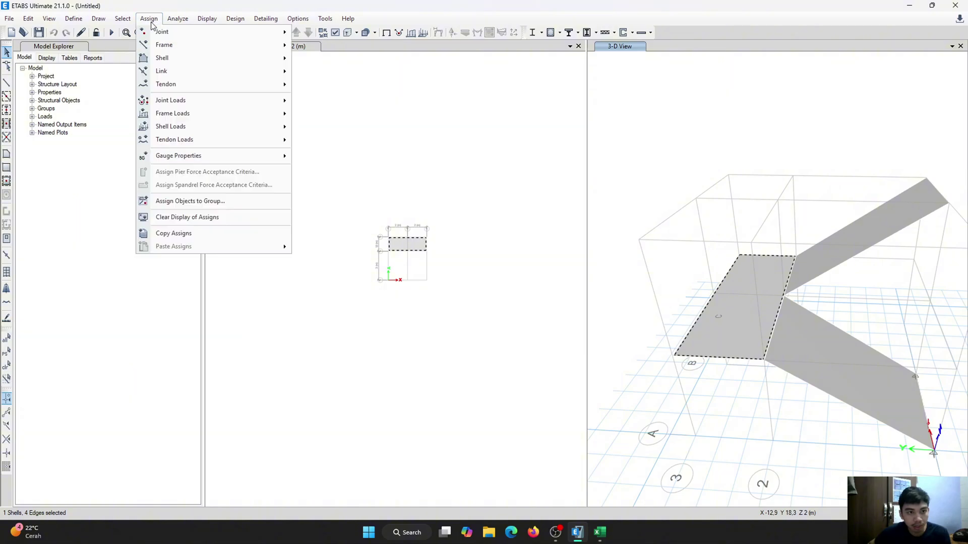
pyautogui.moveTo(166, 58)
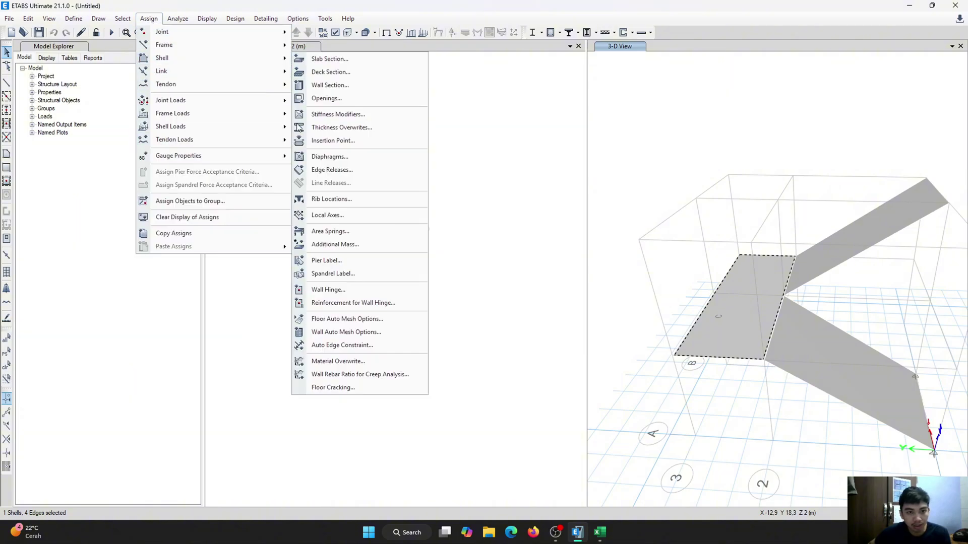
pyautogui.click(362, 319)
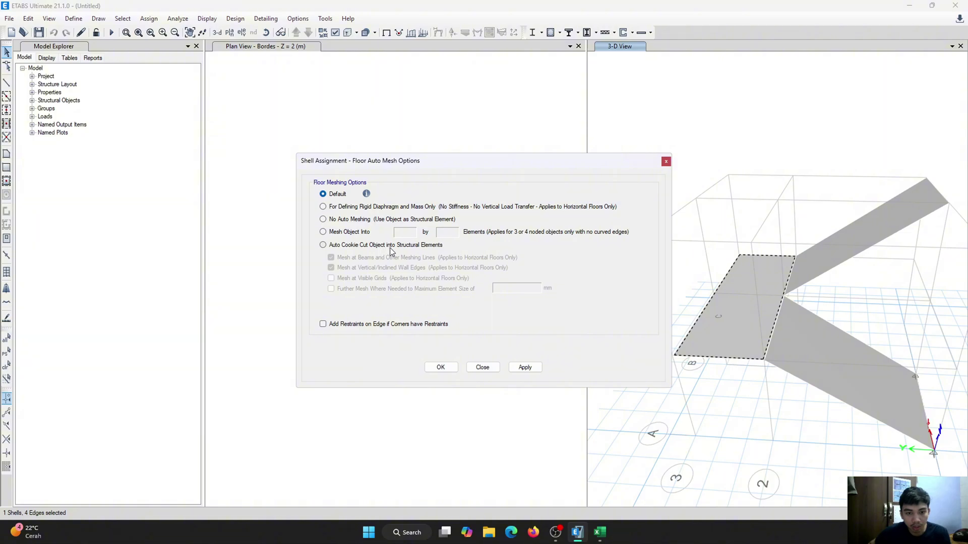
pyautogui.click(323, 245)
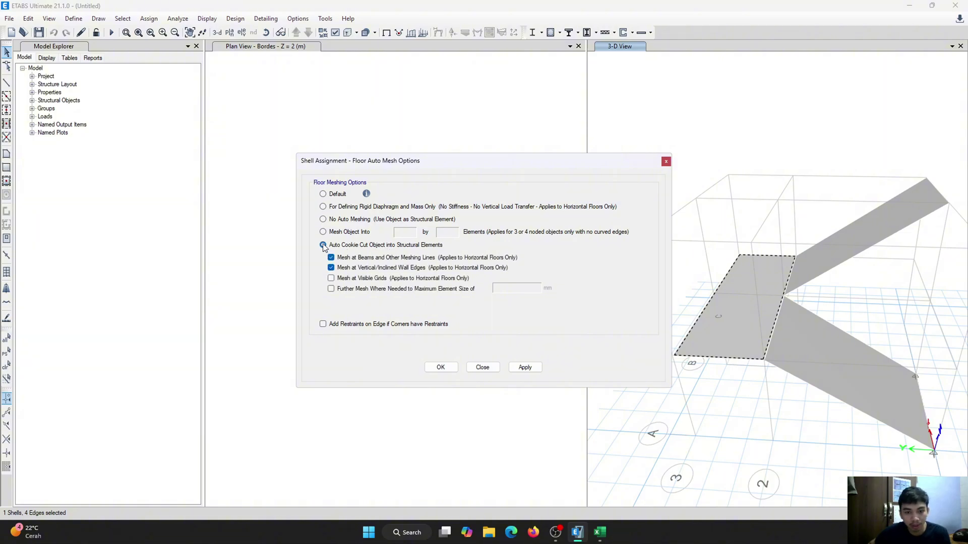
pyautogui.click(331, 289)
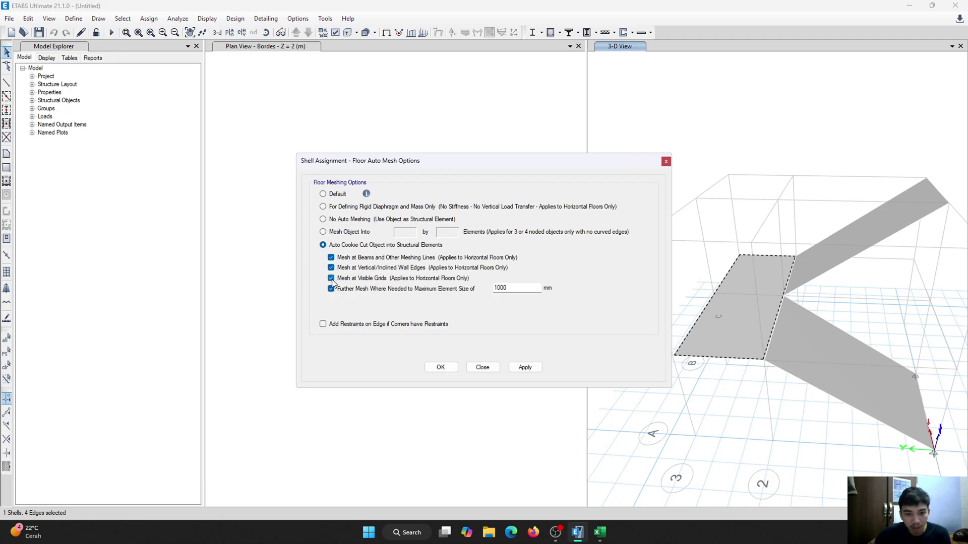
pyautogui.click(516, 288)
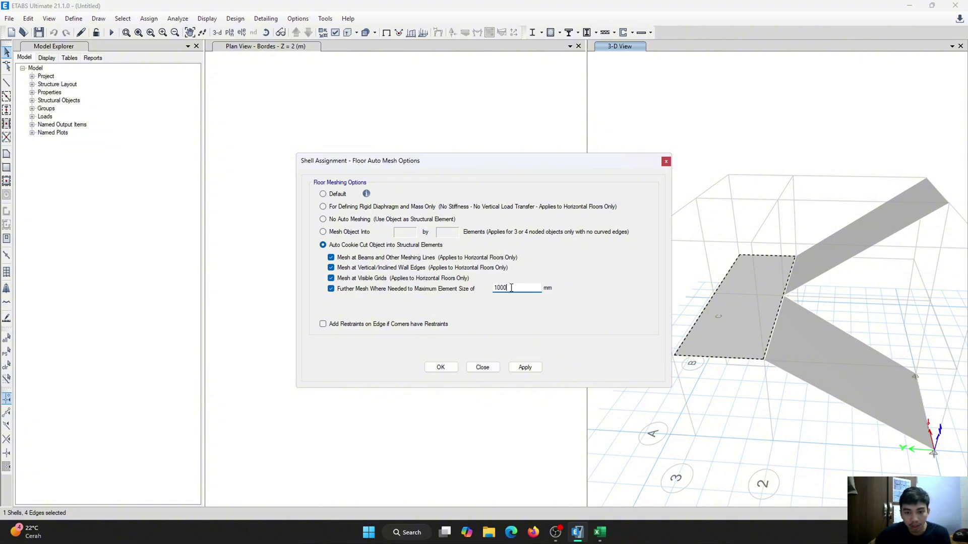
pyautogui.moveTo(524, 288); pyautogui.dragTo(485, 295)
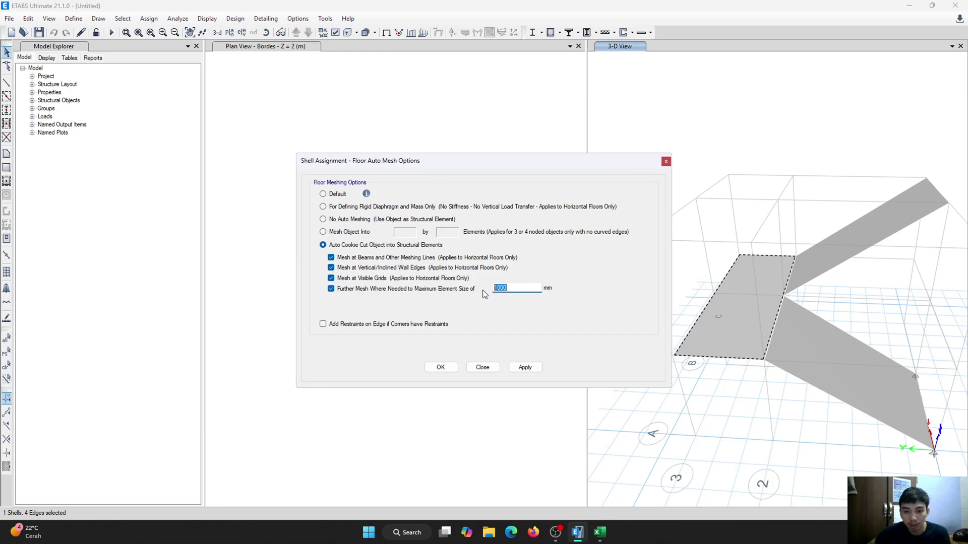
pyautogui.write('150*2')
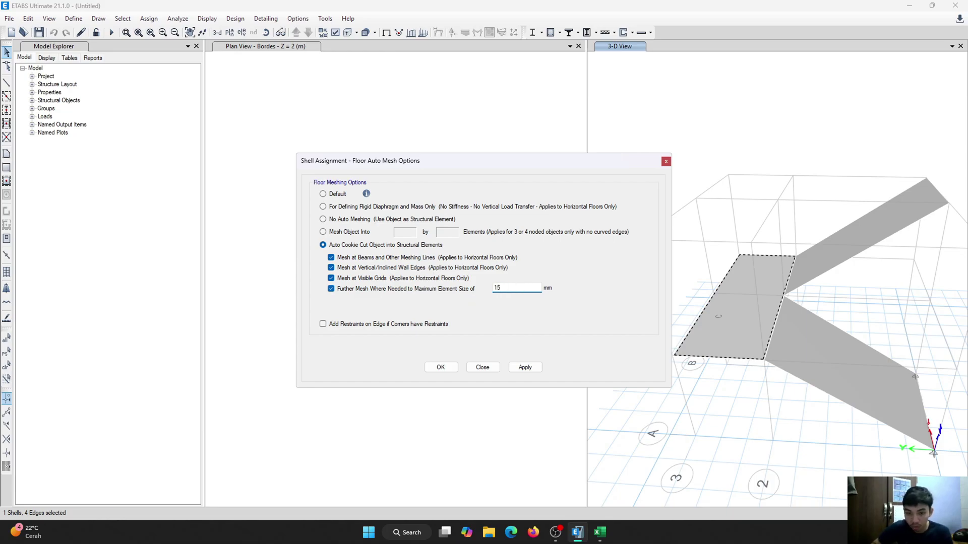
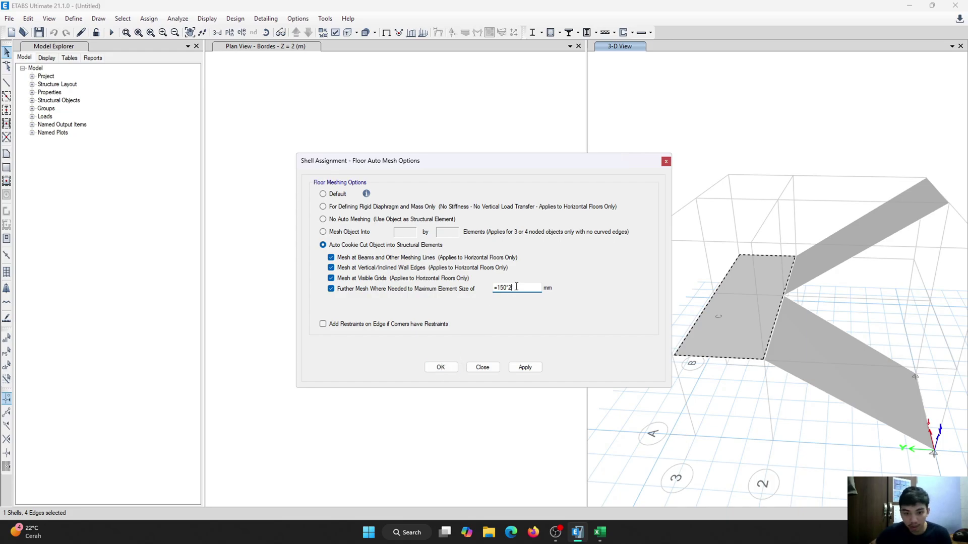
pyautogui.click(441, 368)
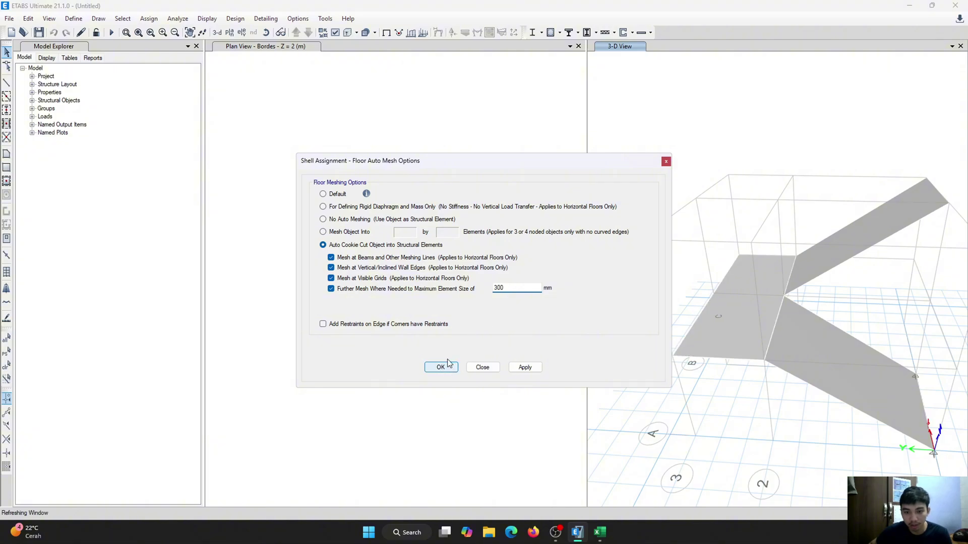
# Step: Assign auto rectangular wall meshing to both stair flights with edge restraints and an approximate maximum mesh size of 0,3 m
pyautogui.scroll(3, 750, 300)
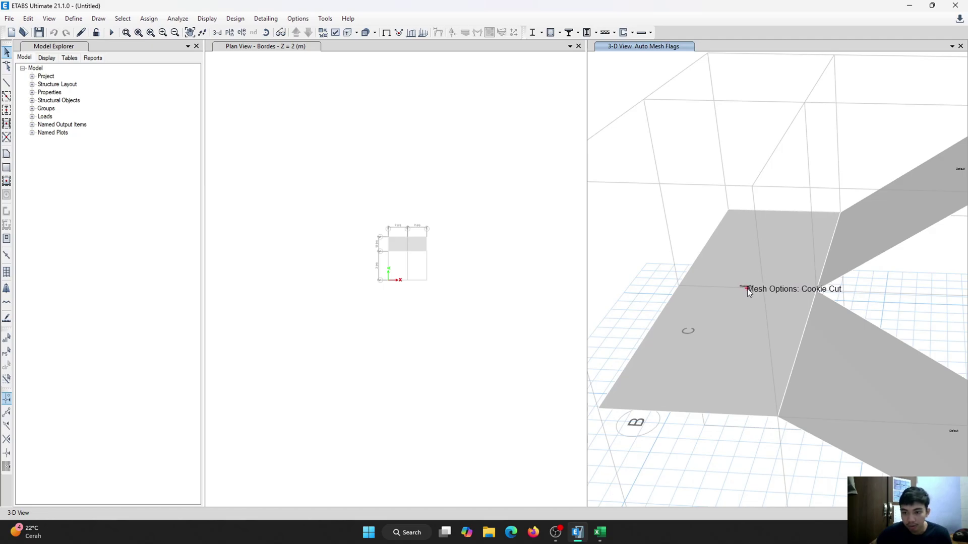
pyautogui.scroll(-3, 748, 290)
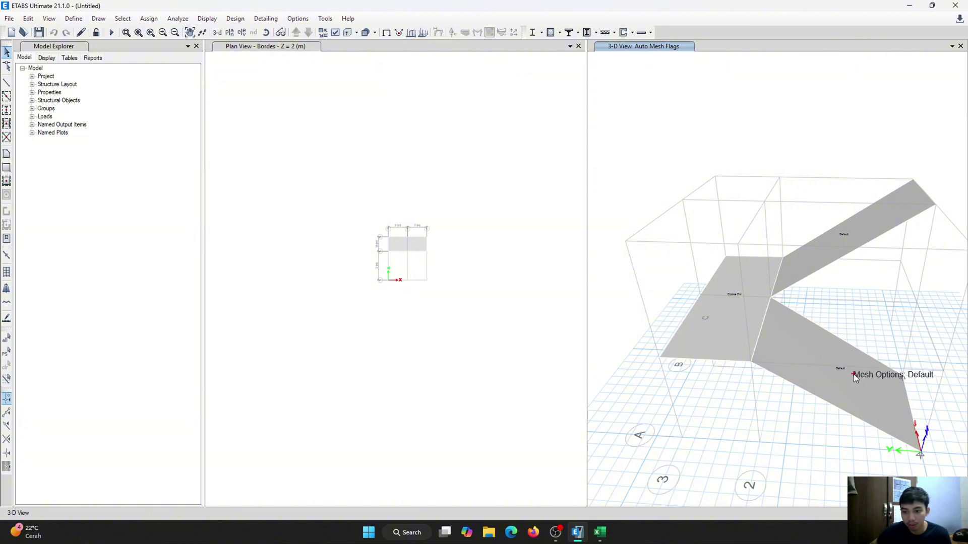
pyautogui.click(848, 240)
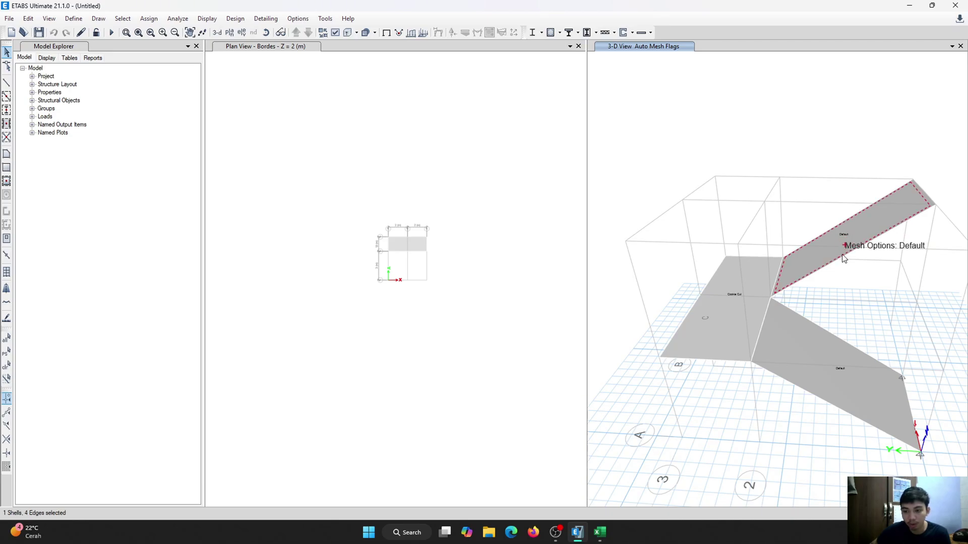
pyautogui.click(831, 355)
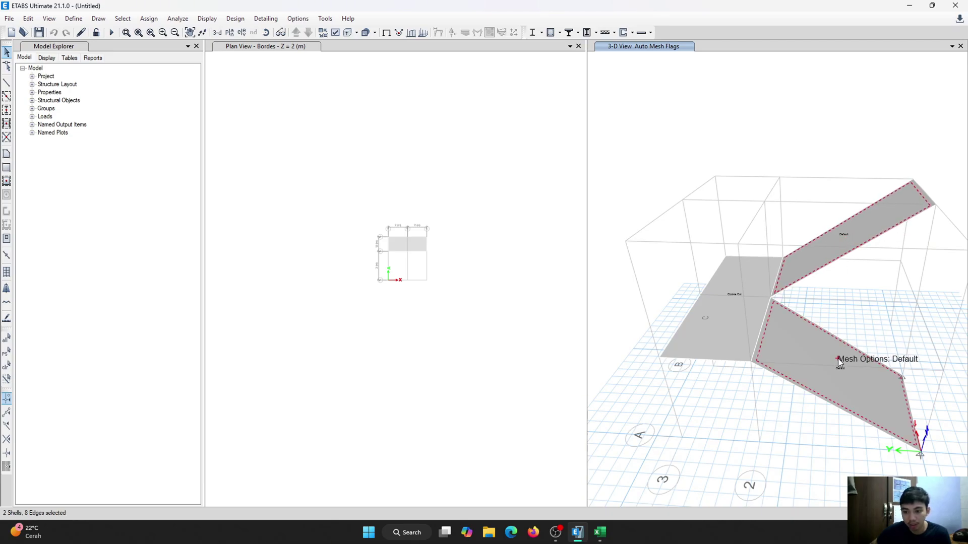
pyautogui.click(149, 18)
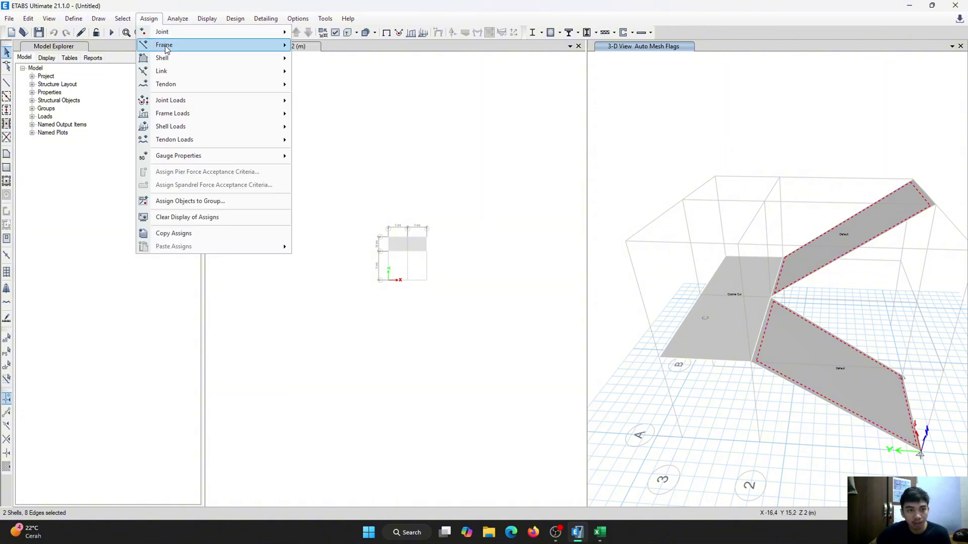
pyautogui.moveTo(167, 59)
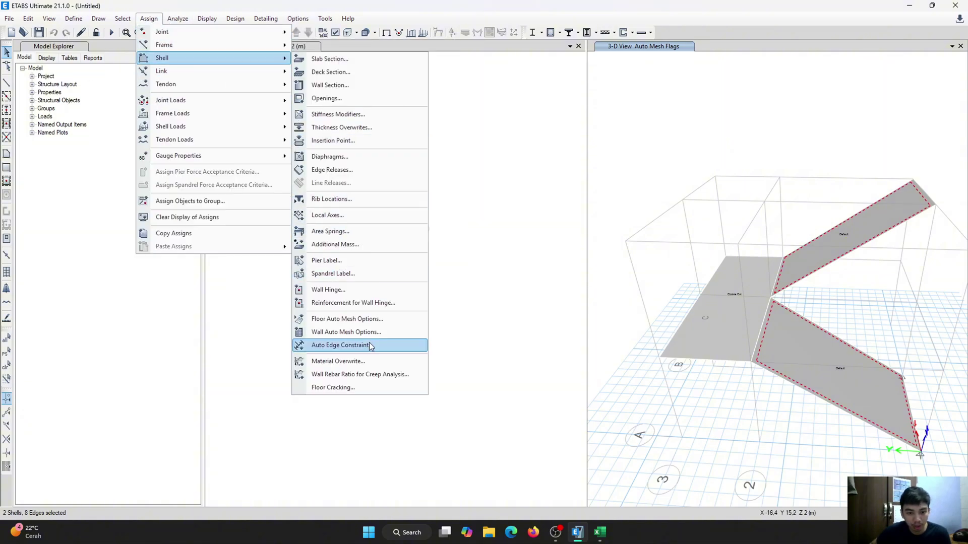
pyautogui.click(328, 334)
pyautogui.click(355, 263)
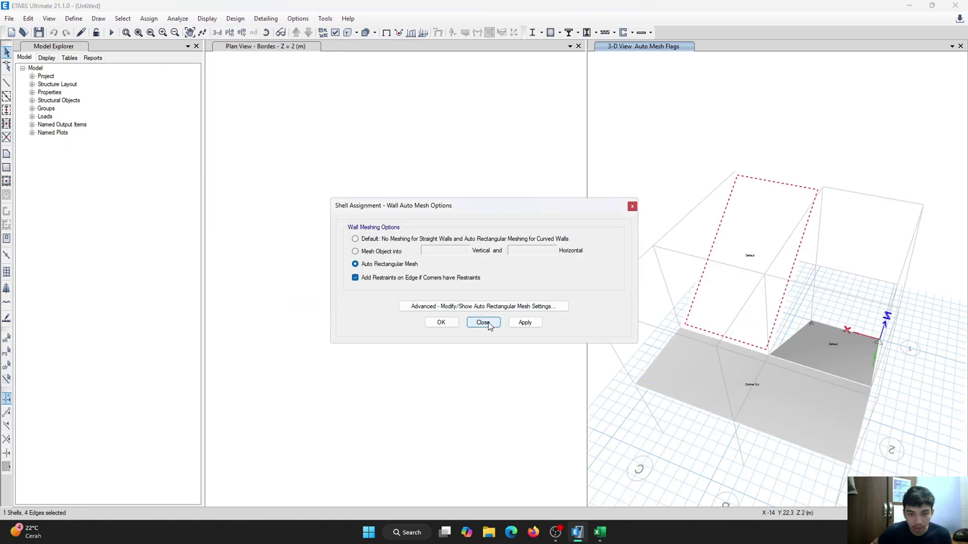
pyautogui.click(478, 305)
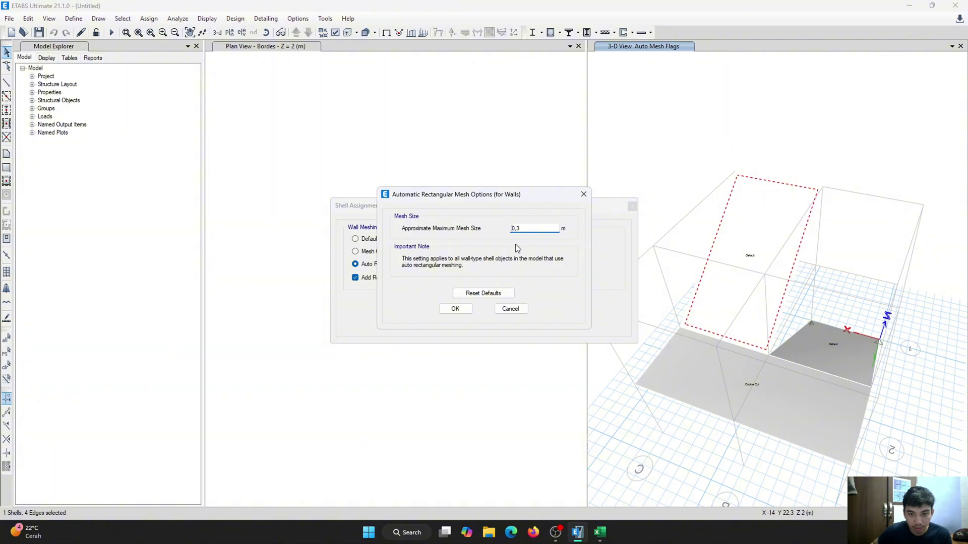
pyautogui.click(455, 309)
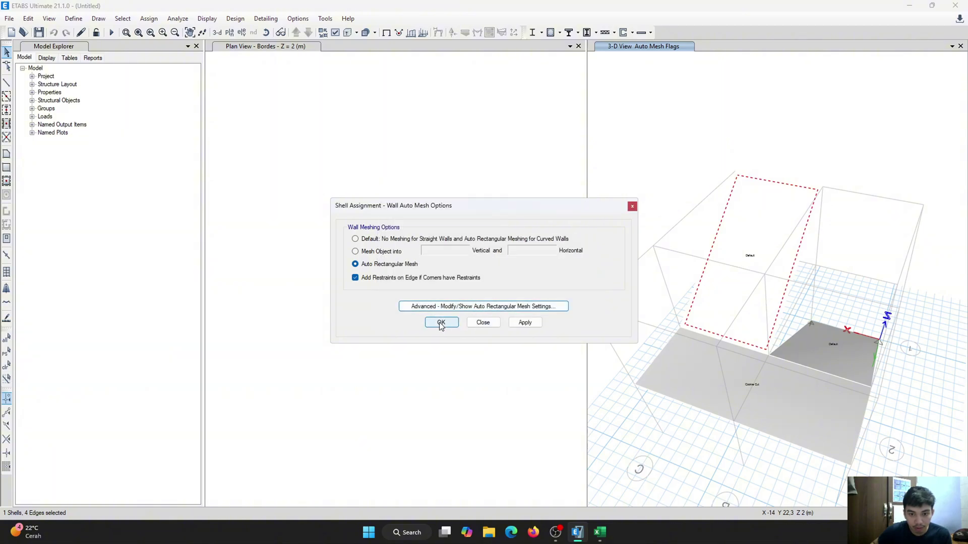
pyautogui.click(440, 323)
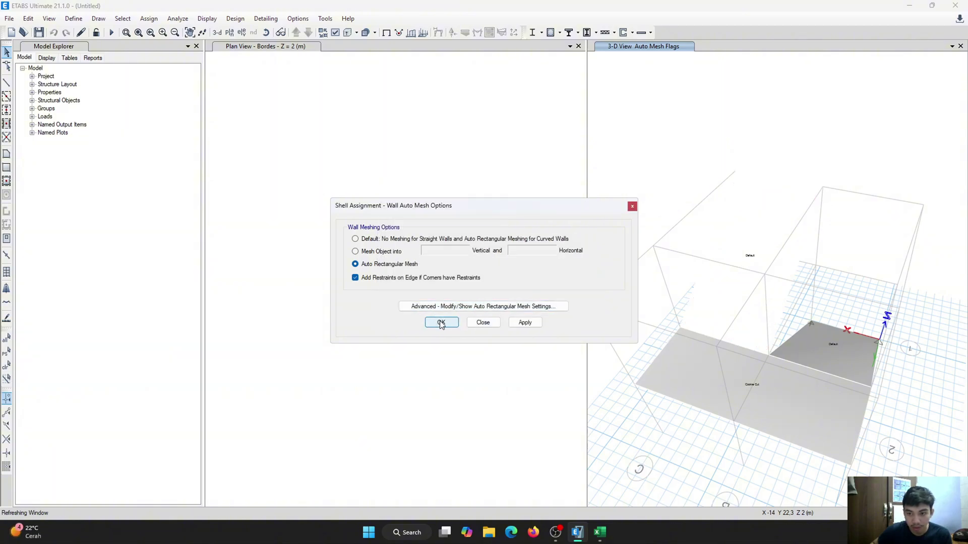
# Step: Check the upper flight's wall meshing options in its object information, close it and clear the selection
pyautogui.rightClick(774, 254)
pyautogui.click(497, 285)
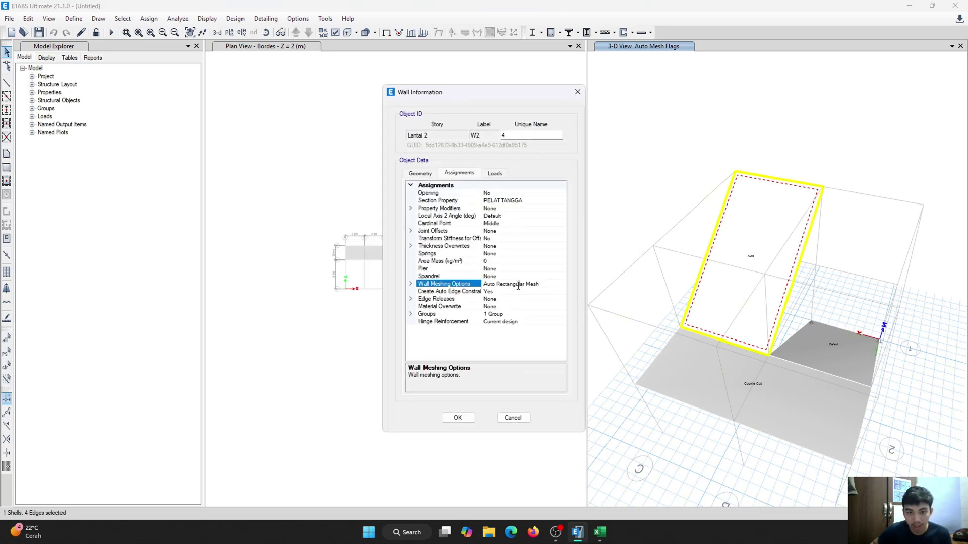
pyautogui.moveTo(481, 285); pyautogui.dragTo(516, 287)
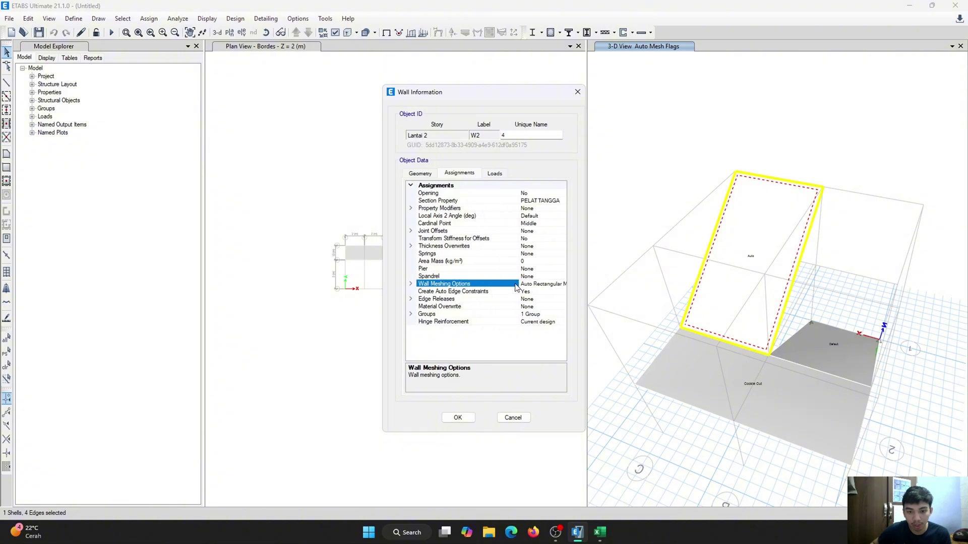
pyautogui.click(578, 92)
pyautogui.click(577, 92)
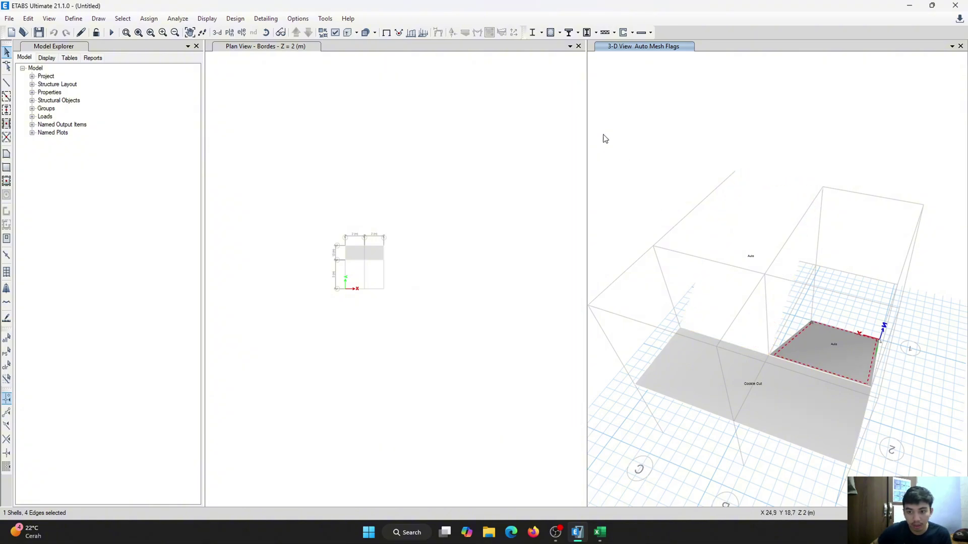
pyautogui.press('Escape')
# Step: Examine the existing supports at the two base joints of the lower stair flight
pyautogui.scroll(-6, 699, 210)
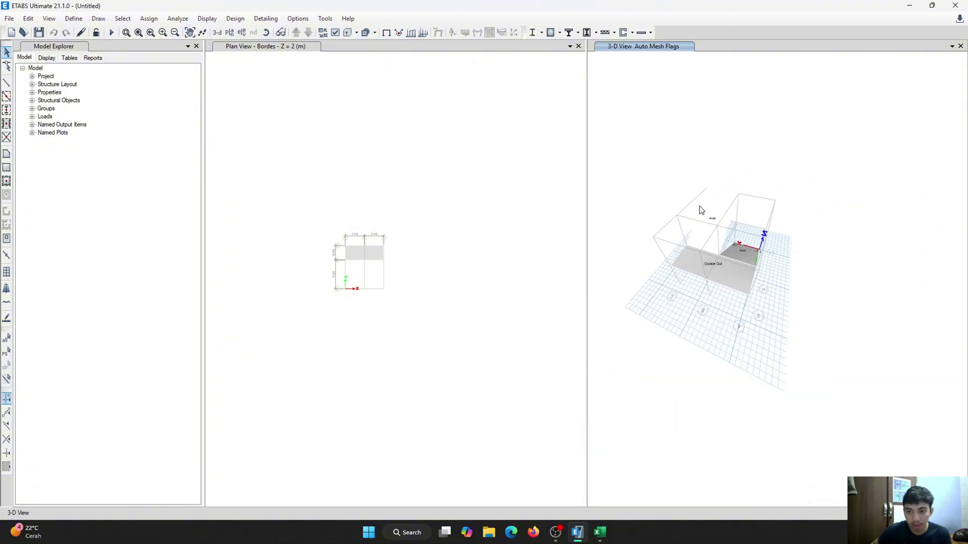
pyautogui.keyDown('shift'); pyautogui.moveTo(752, 249); pyautogui.dragTo(674, 249, button='middle'); pyautogui.keyUp('shift')
pyautogui.keyDown('shift'); pyautogui.moveTo(761, 229); pyautogui.dragTo(764, 340, button='middle'); pyautogui.keyUp('shift')
pyautogui.scroll(6, 729, 226)
pyautogui.scroll(-3, 729, 225)
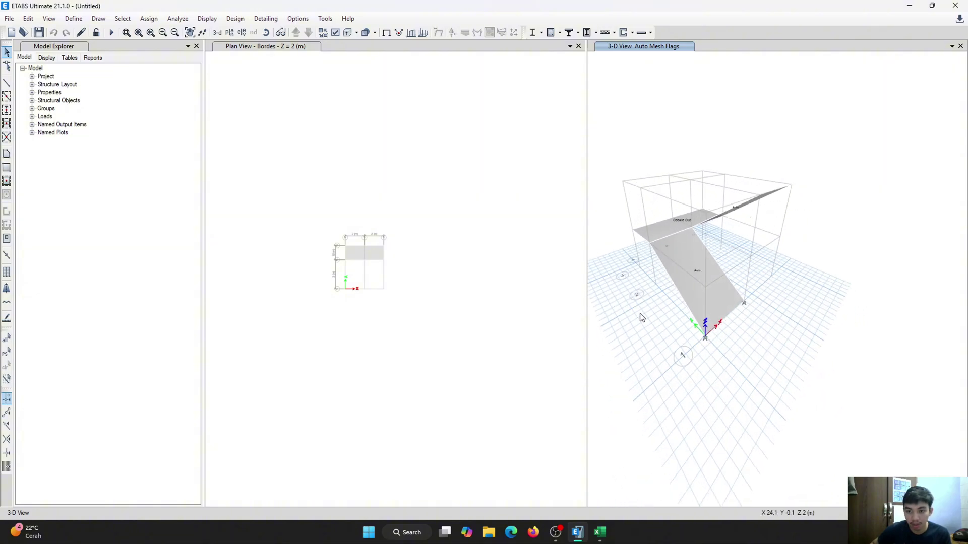
pyautogui.scroll(5, 696, 339)
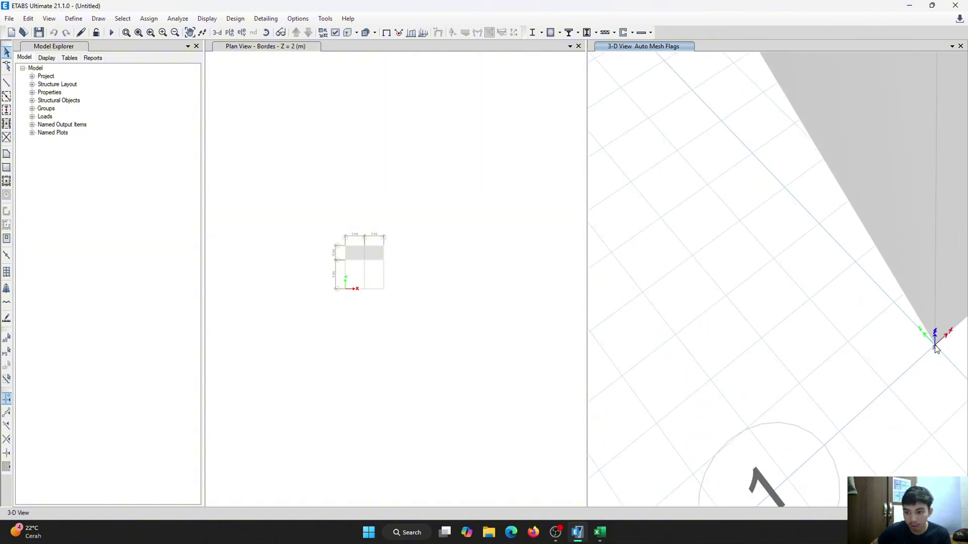
pyautogui.scroll(-5, 823, 356)
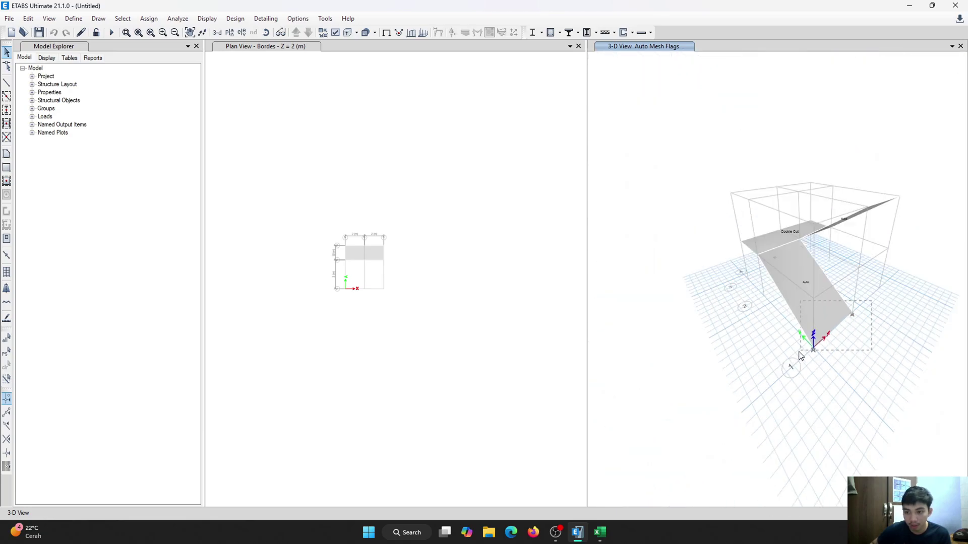
pyautogui.moveTo(793, 355); pyautogui.dragTo(852, 319)
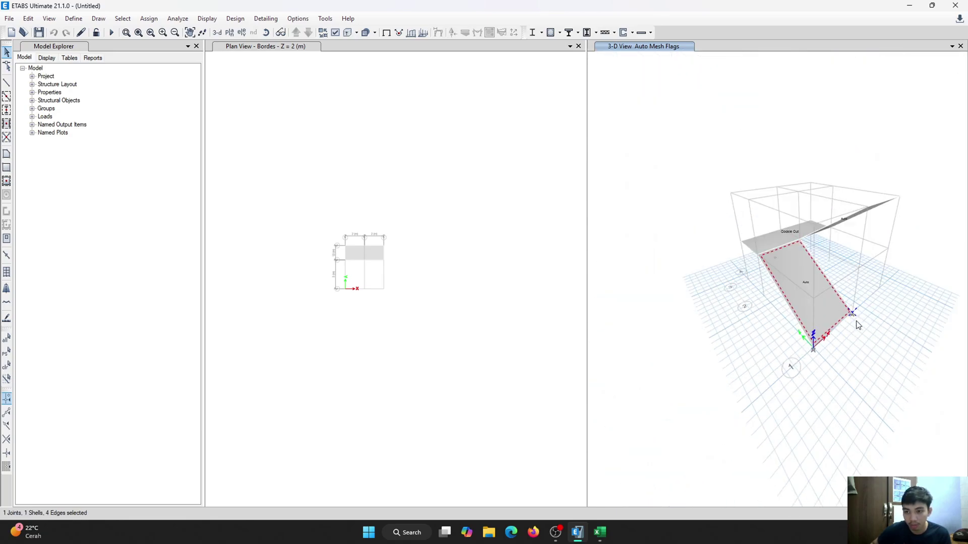
pyautogui.press('Escape')
# Step: Assign pinned restraints (Translation X, Y and Z) to the two joints at the upper flight's top end
pyautogui.scroll(-5, 861, 327)
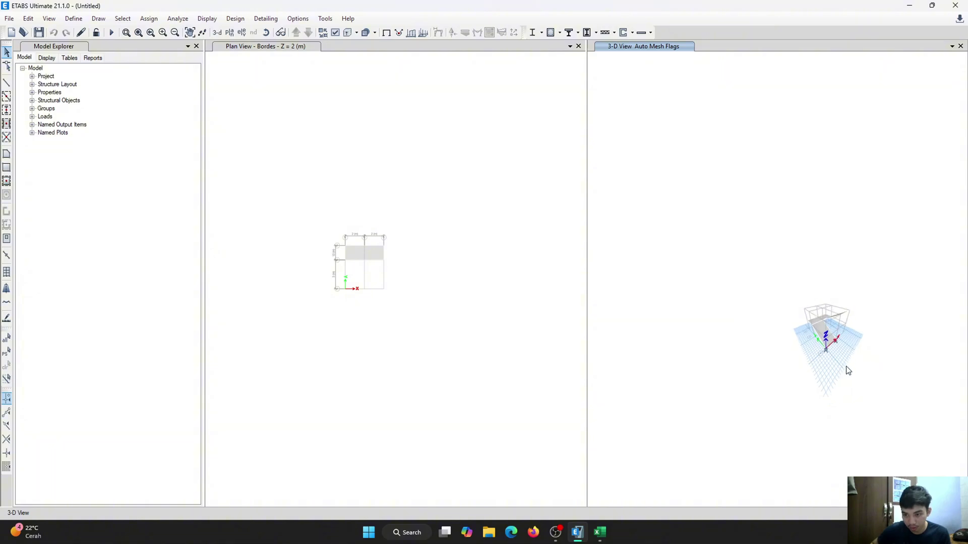
pyautogui.scroll(5, 860, 305)
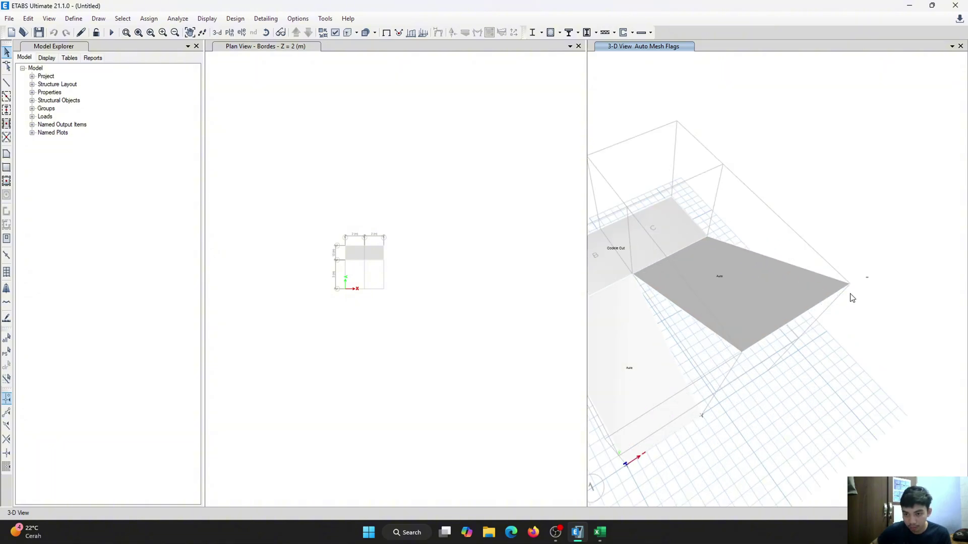
pyautogui.moveTo(734, 360); pyautogui.dragTo(734, 359)
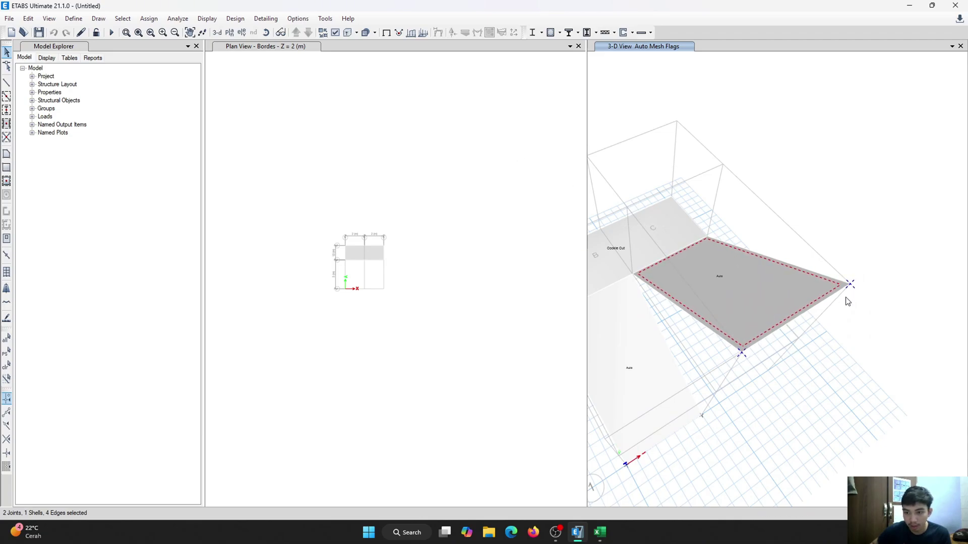
pyautogui.click(151, 20)
pyautogui.moveTo(167, 32)
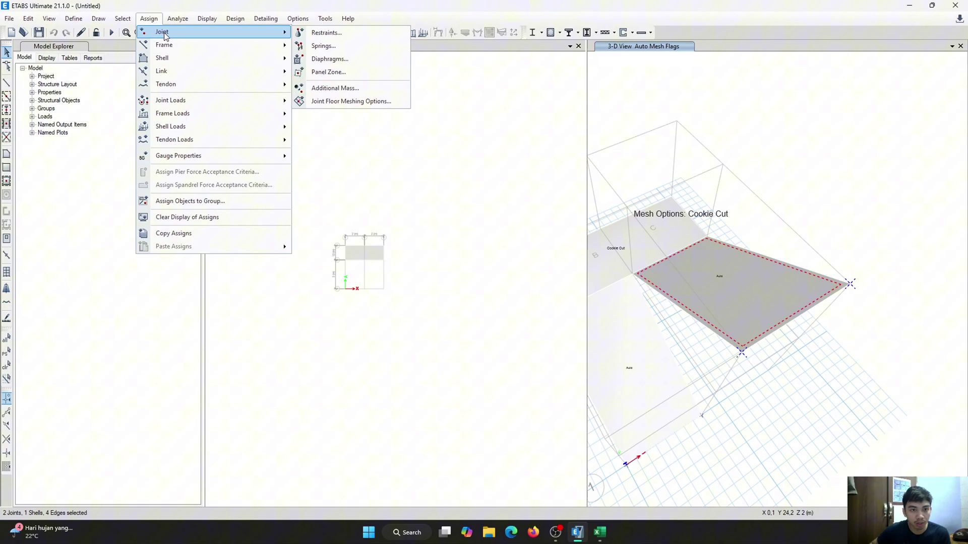
pyautogui.click(332, 34)
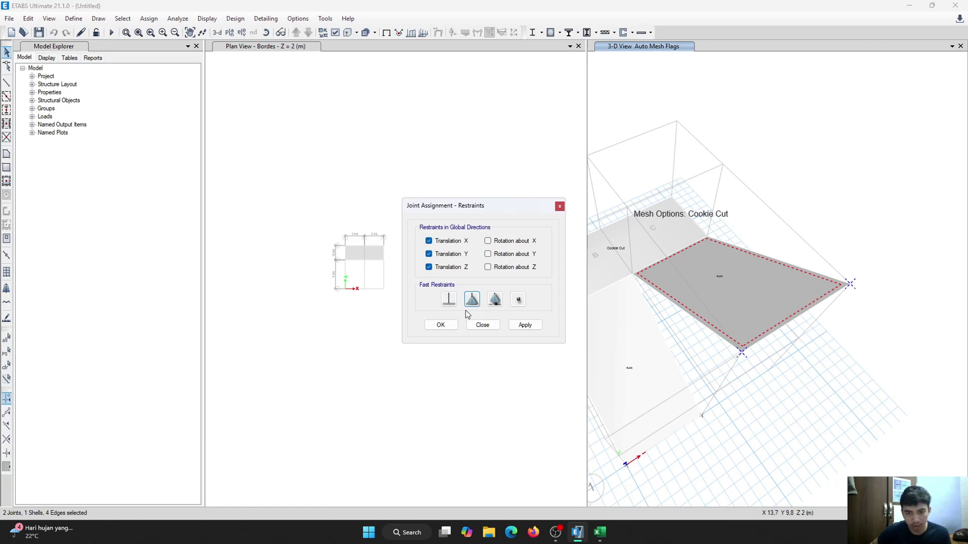
pyautogui.click(525, 325)
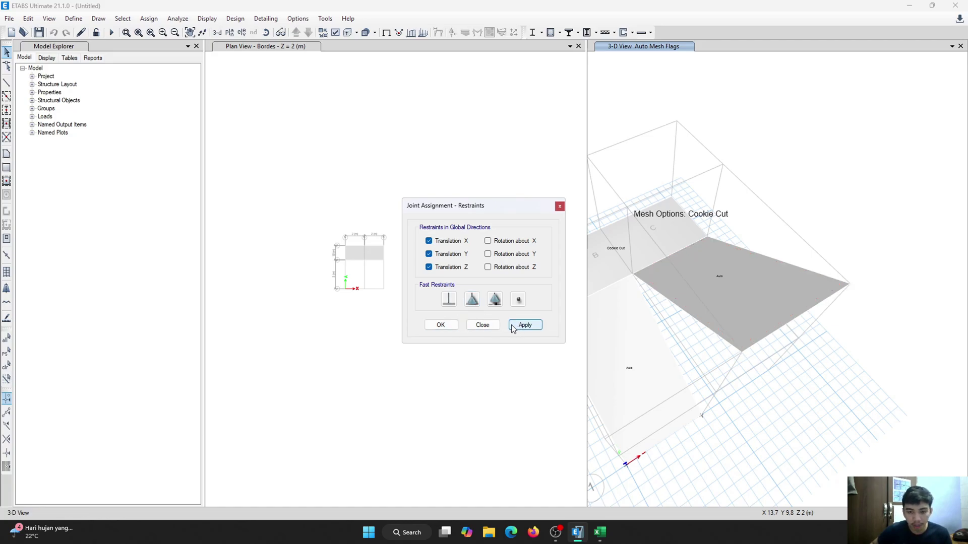
pyautogui.click(440, 326)
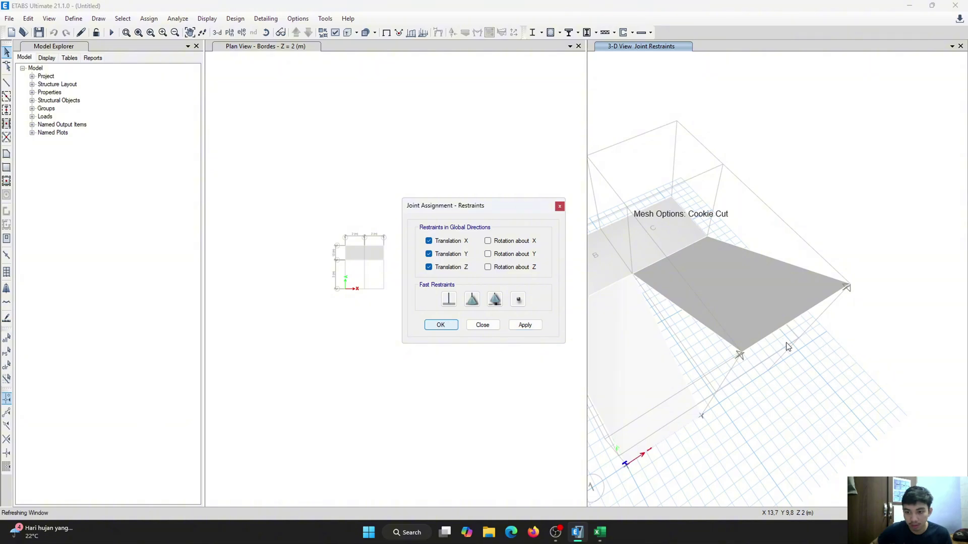
# Step: Assign pinned restraints (Translation X, Y and Z) to the landing's two outer corner joints
pyautogui.scroll(-2, 684, 277)
pyautogui.scroll(3, 695, 295)
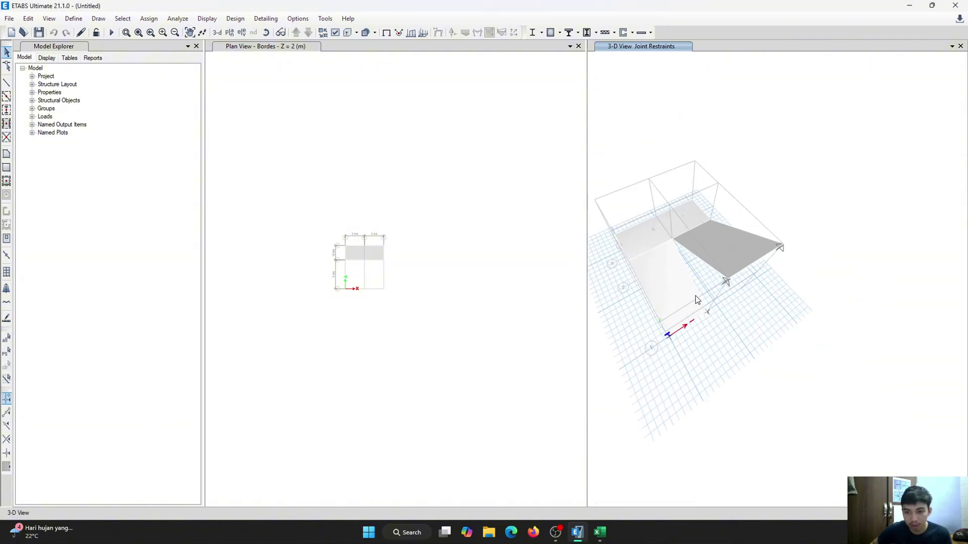
pyautogui.scroll(-1, 806, 297)
pyautogui.scroll(-2, 832, 298)
pyautogui.scroll(3, 758, 309)
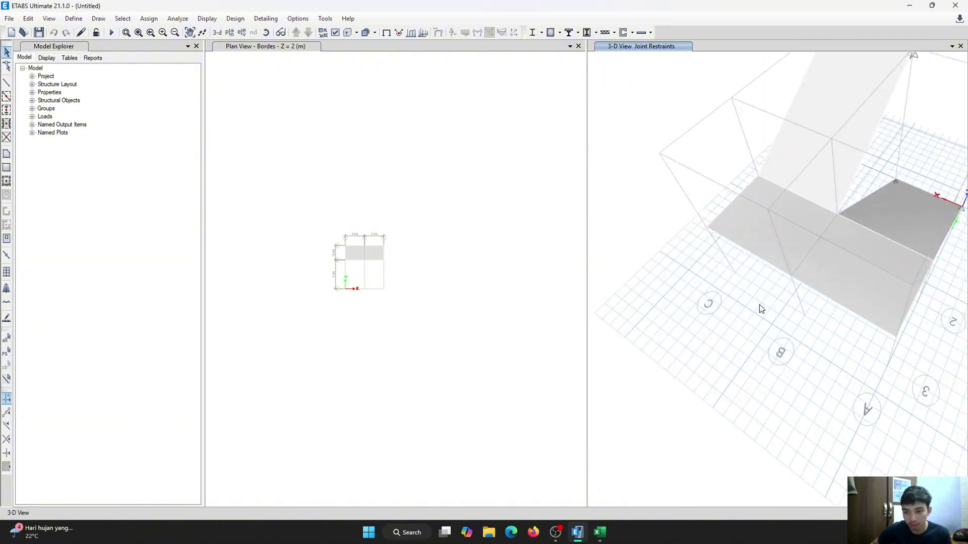
pyautogui.scroll(-1, 773, 289)
pyautogui.scroll(3, 745, 255)
pyautogui.click(756, 275)
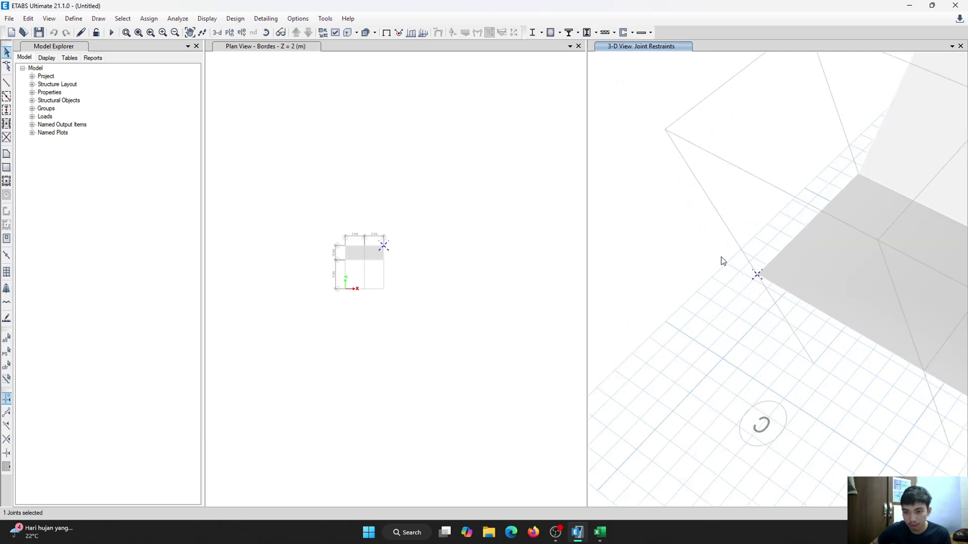
pyautogui.scroll(-4, 756, 277)
pyautogui.scroll(2, 760, 282)
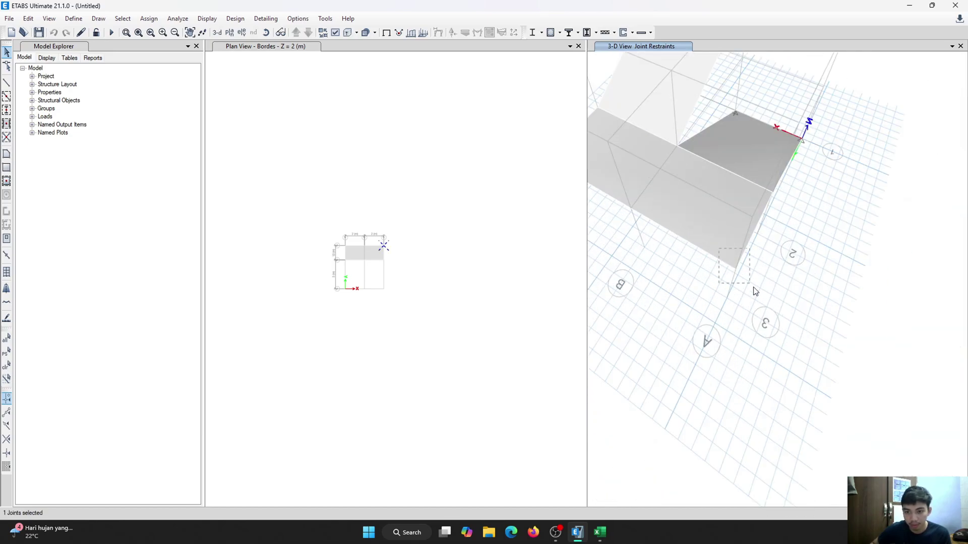
pyautogui.moveTo(754, 292); pyautogui.dragTo(754, 290)
pyautogui.scroll(-3, 735, 268)
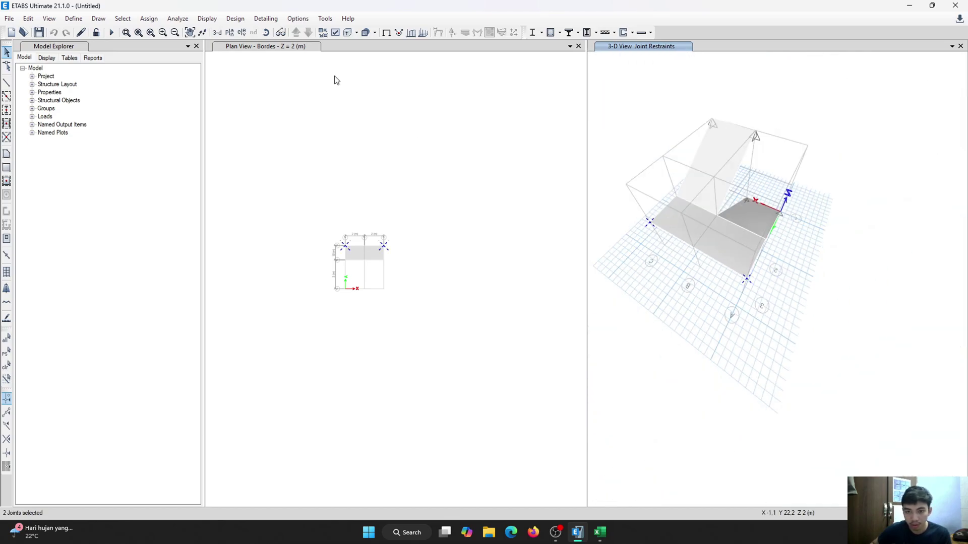
pyautogui.click(207, 19)
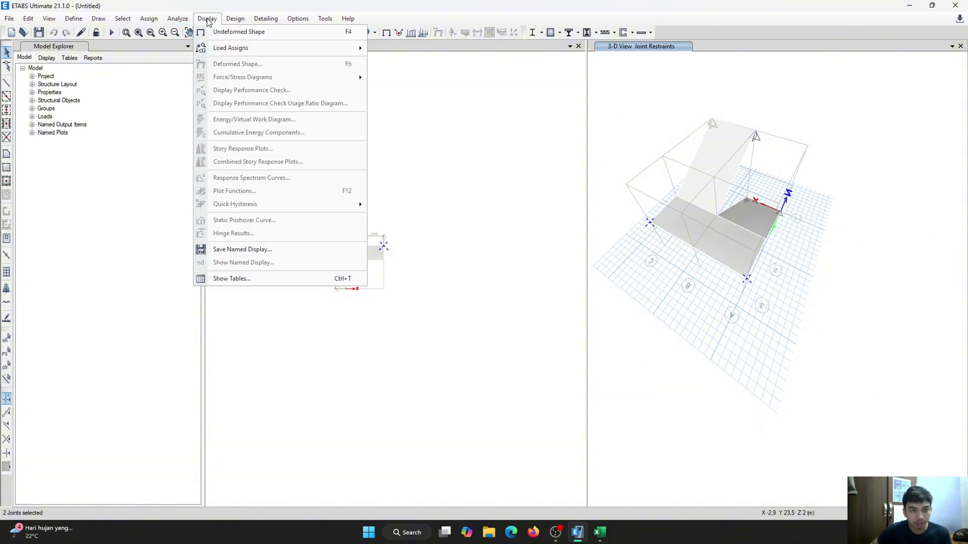
pyautogui.click(178, 19)
pyautogui.click(149, 18)
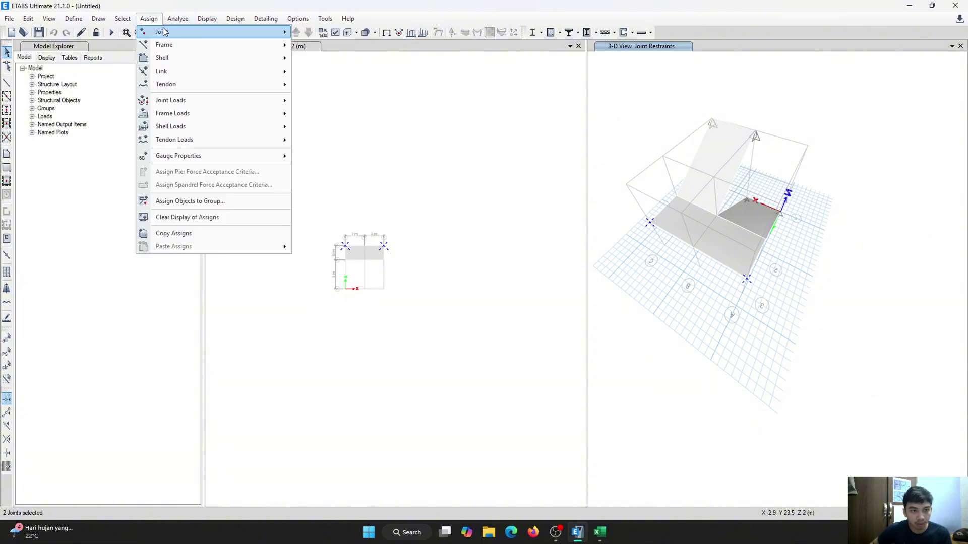
pyautogui.moveTo(166, 31)
pyautogui.click(323, 32)
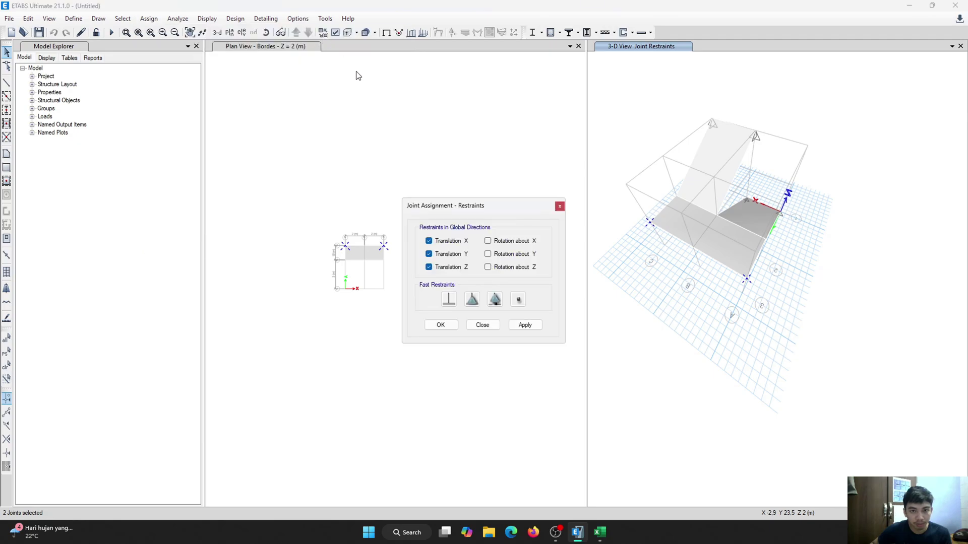
pyautogui.click(474, 305)
pyautogui.click(452, 324)
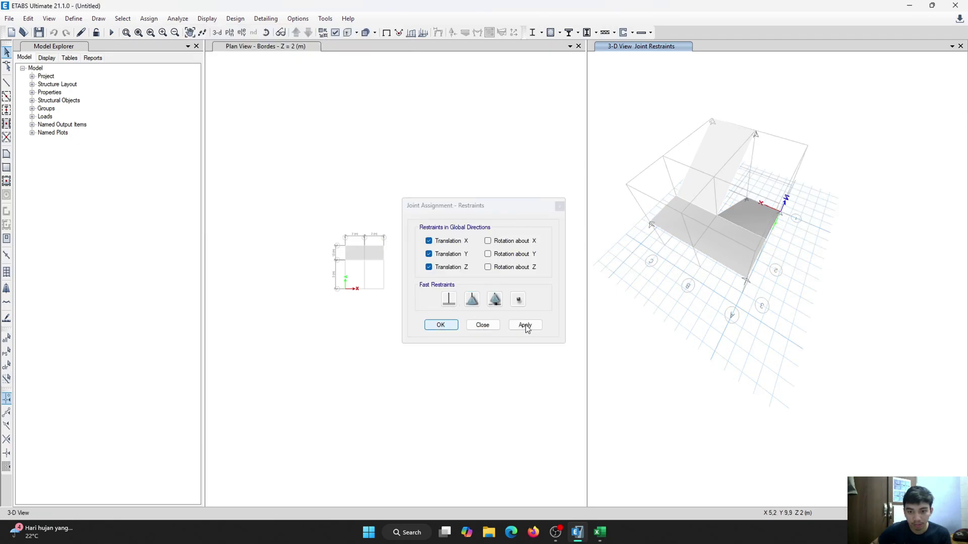
# Step: Assign pinned restraints (Translation X, Y and Z) to the two joints at the lower flight's base
pyautogui.scroll(-3, 637, 221)
pyautogui.scroll(5, 648, 220)
pyautogui.scroll(-5, 711, 221)
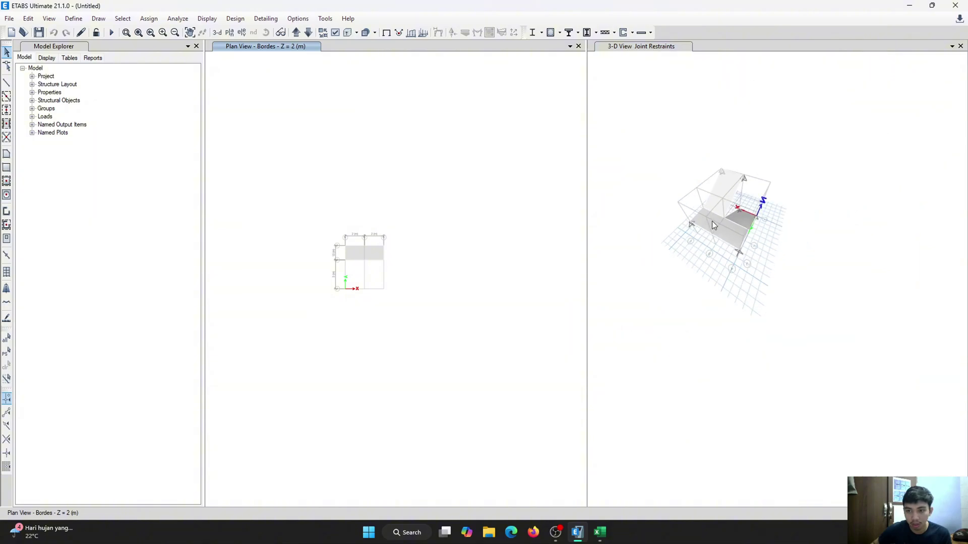
pyautogui.keyDown('shift'); pyautogui.moveTo(760, 223); pyautogui.dragTo(726, 235, button='middle'); pyautogui.keyUp('shift')
pyautogui.scroll(5, 726, 236)
pyautogui.scroll(-4, 768, 252)
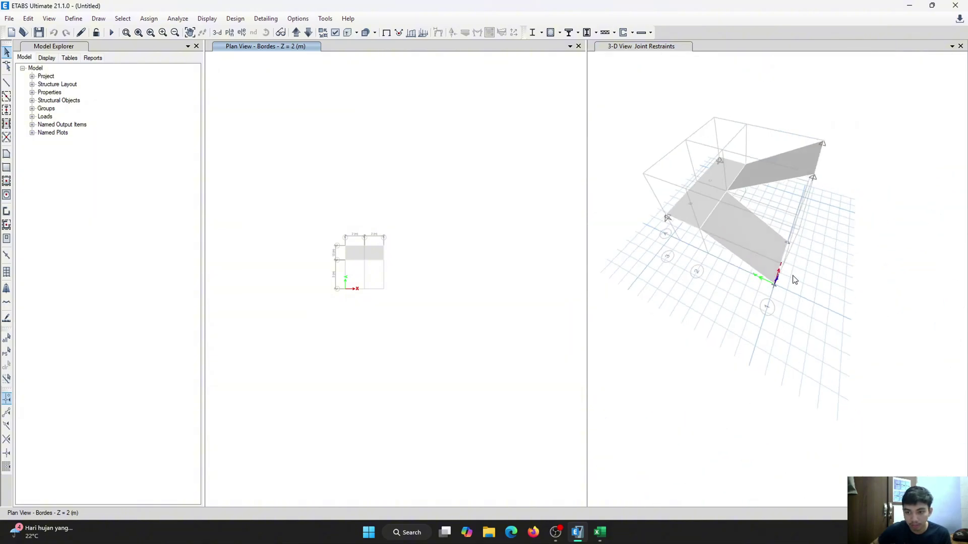
pyautogui.keyDown('shift'); pyautogui.moveTo(791, 278); pyautogui.dragTo(682, 311, button='middle'); pyautogui.keyUp('shift')
pyautogui.scroll(5, 682, 312)
pyautogui.scroll(2, 710, 294)
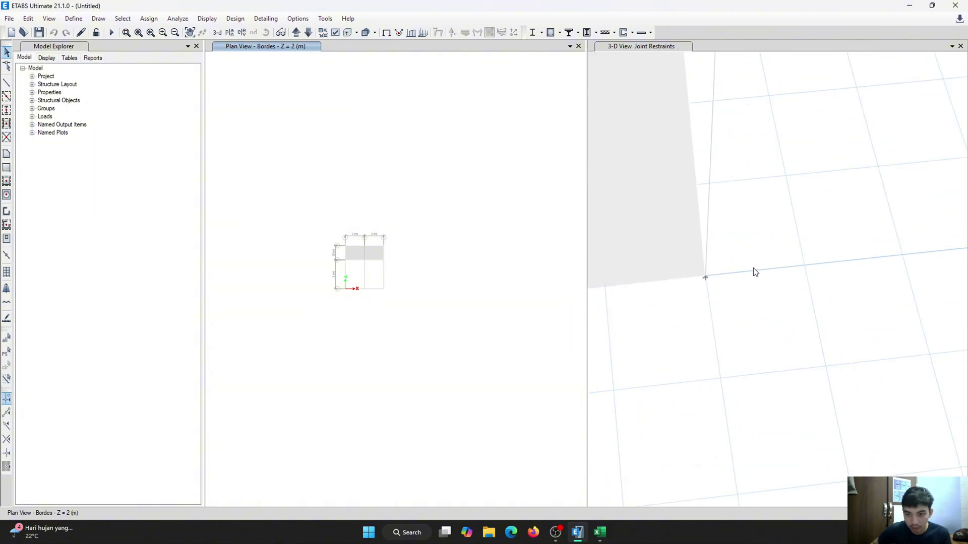
pyautogui.scroll(-3, 755, 272)
pyautogui.keyDown('shift'); pyautogui.moveTo(713, 280); pyautogui.dragTo(754, 277, button='middle'); pyautogui.keyUp('shift')
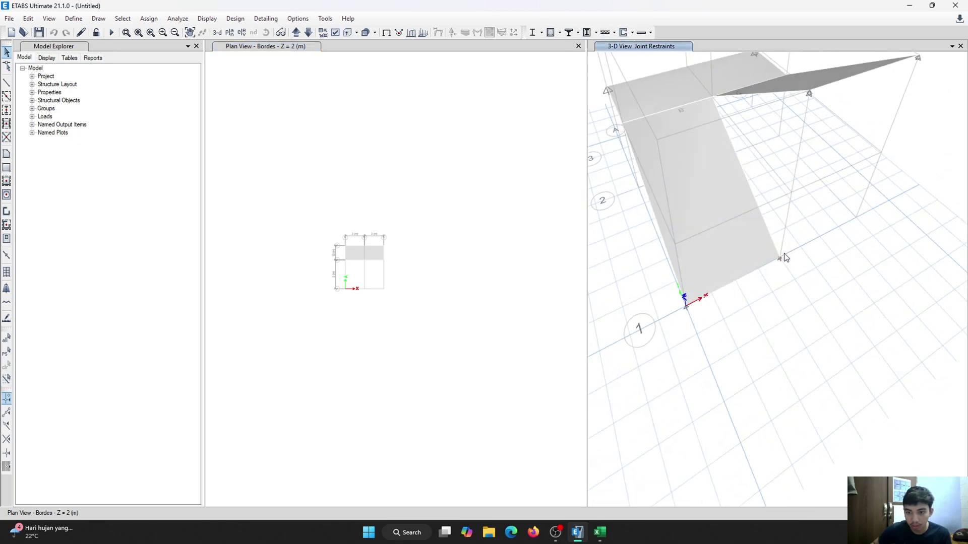
pyautogui.moveTo(801, 247); pyautogui.dragTo(679, 337)
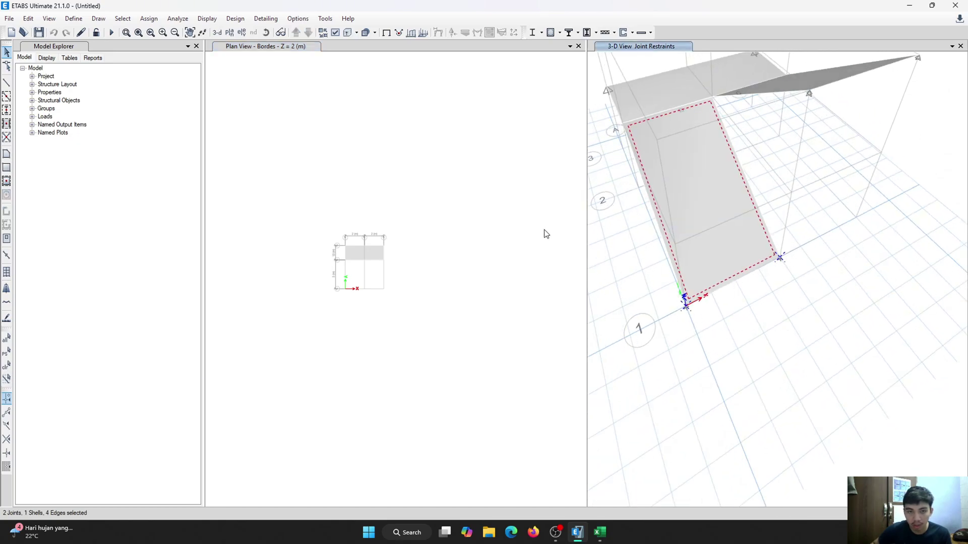
pyautogui.click(149, 18)
pyautogui.moveTo(161, 31)
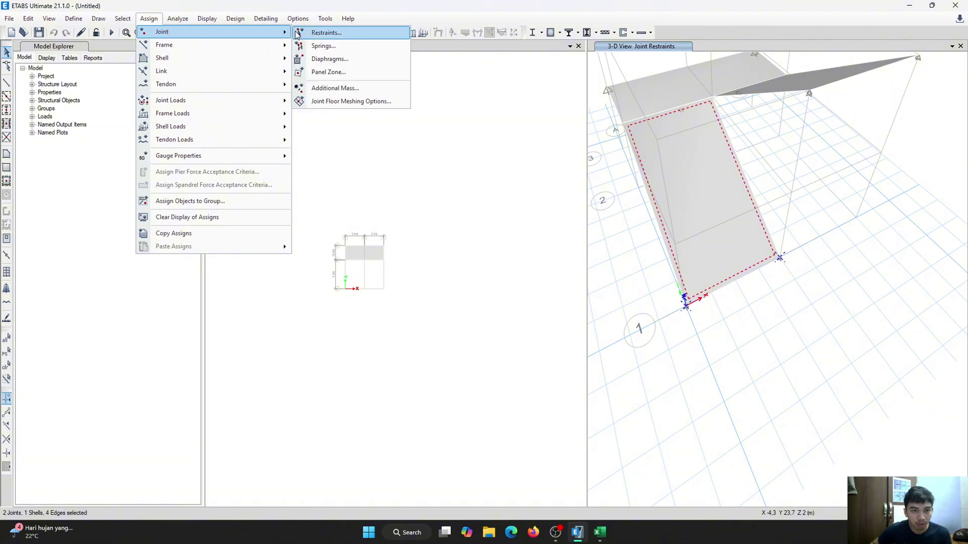
pyautogui.click(326, 31)
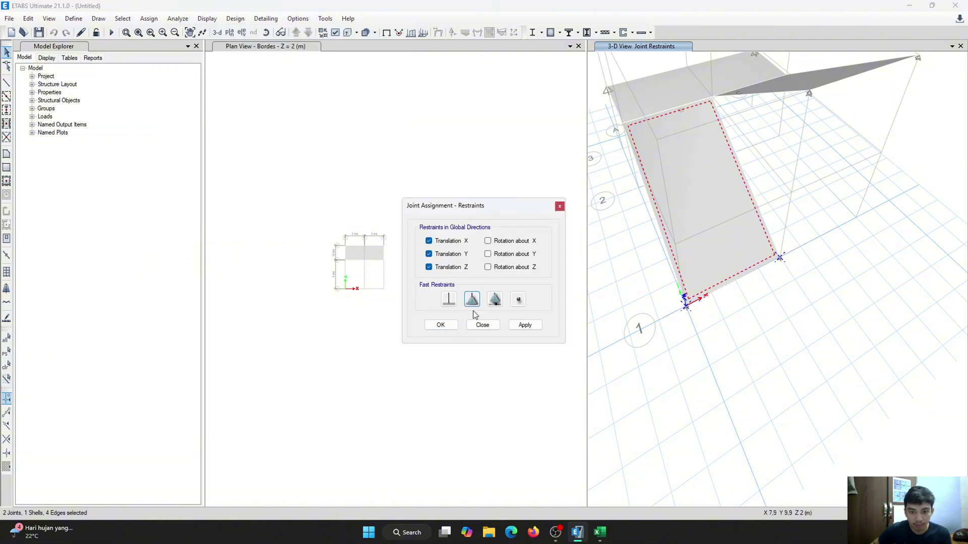
pyautogui.click(524, 325)
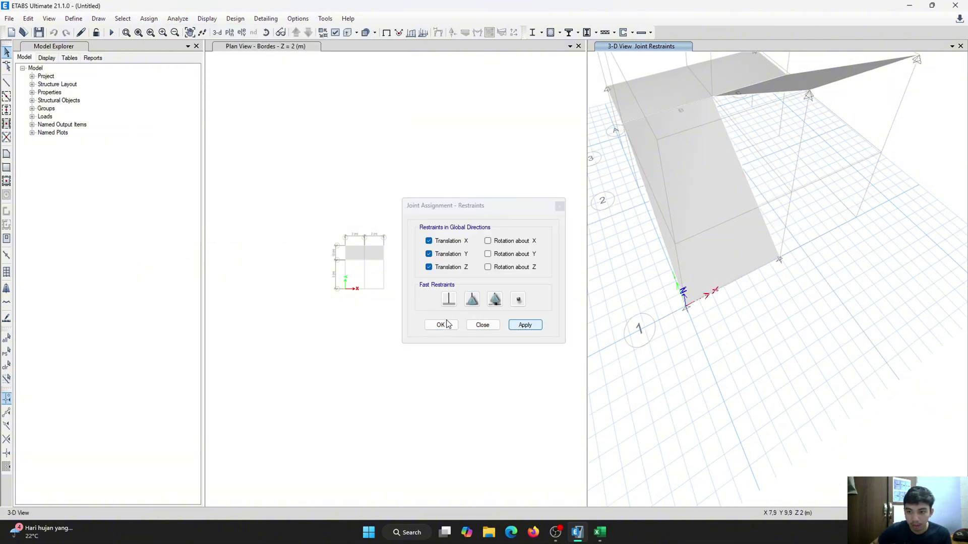
pyautogui.click(445, 326)
# Step: Run the analysis with the model saved as 1, and view the staircase's displacements for the Dead load
pyautogui.scroll(-4, 766, 250)
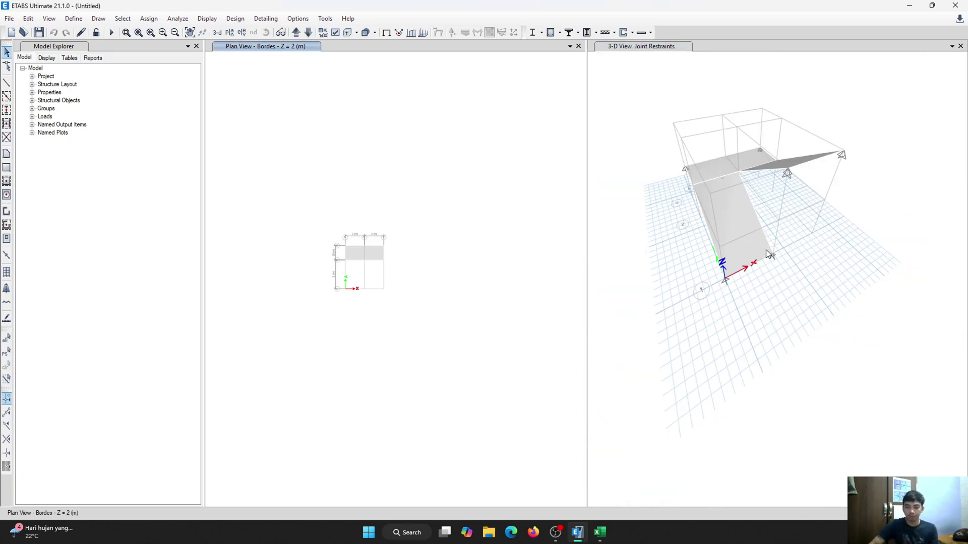
pyautogui.scroll(6, 759, 236)
pyautogui.scroll(-3, 757, 232)
pyautogui.keyDown('shift'); pyautogui.moveTo(757, 232); pyautogui.dragTo(755, 176, button='middle'); pyautogui.keyUp('shift')
pyautogui.scroll(3, 744, 168)
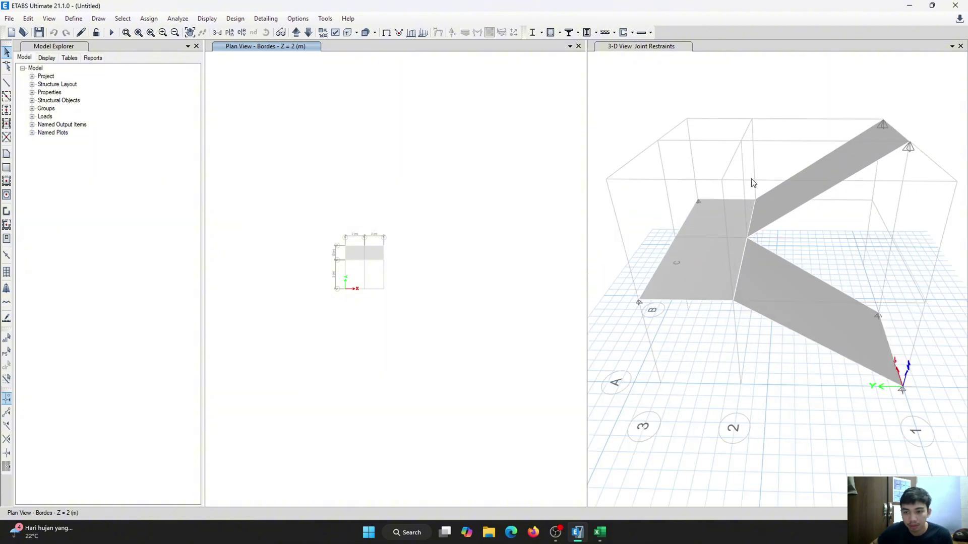
pyautogui.keyDown('shift'); pyautogui.moveTo(780, 216); pyautogui.dragTo(779, 266, button='middle'); pyautogui.keyUp('shift')
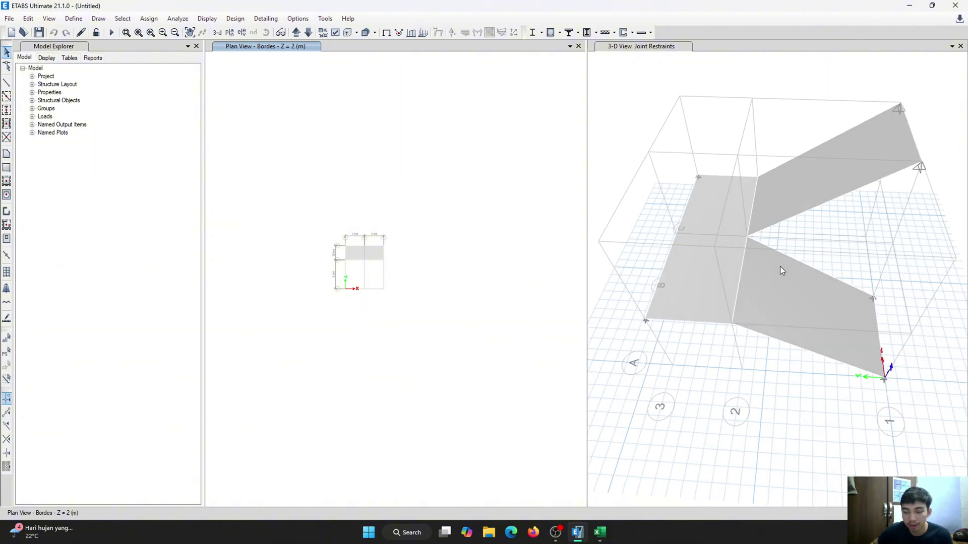
pyautogui.scroll(3, 759, 261)
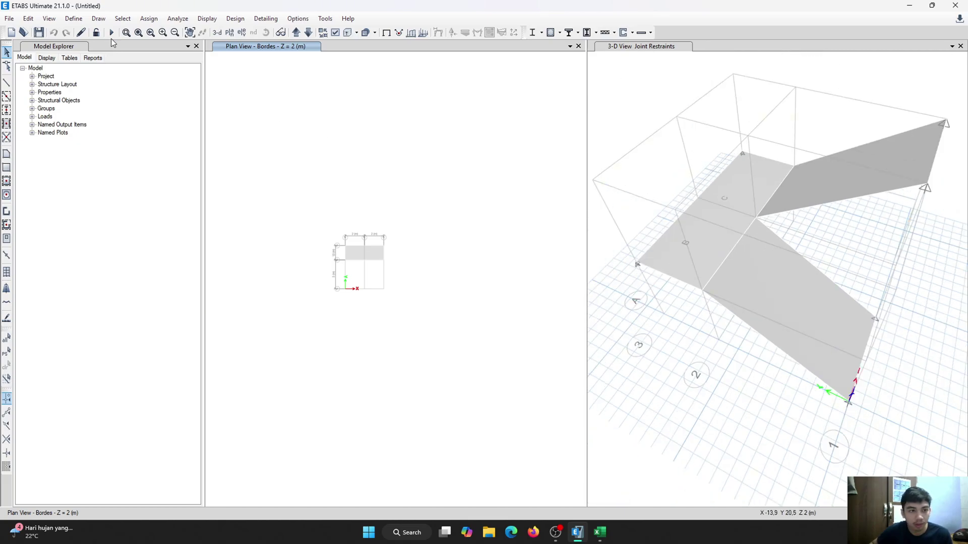
pyautogui.click(112, 33)
pyautogui.scroll(-2, 679, 226)
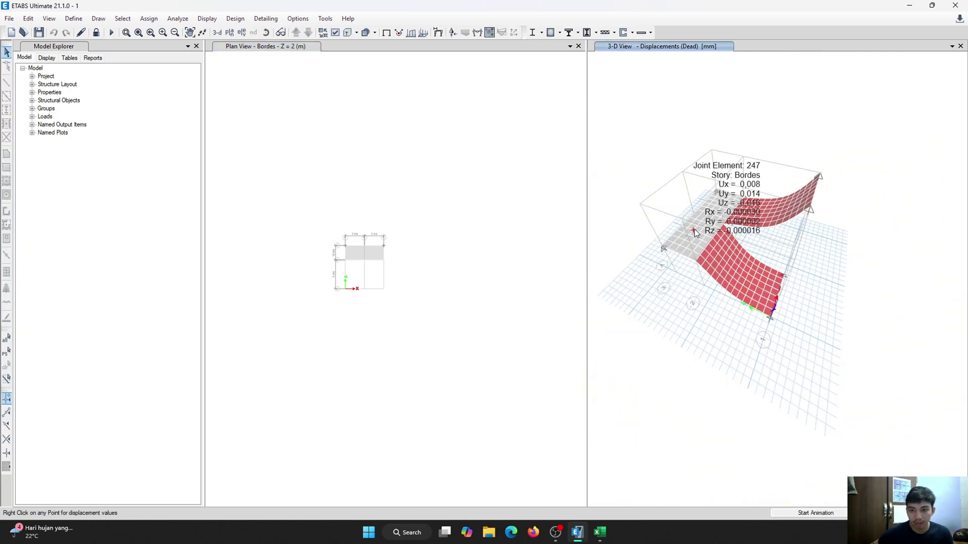
pyautogui.scroll(4, 696, 228)
pyautogui.scroll(-2, 732, 205)
pyautogui.scroll(-2, 734, 204)
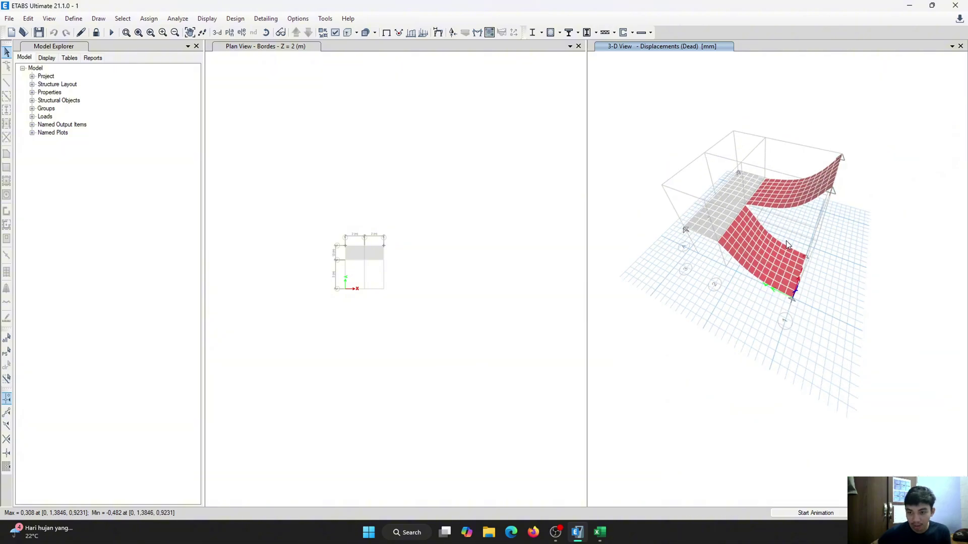
# Step: Examine the staircase's deformed shape under the Dead load from a different 3D angle, including the landing and both flights
pyautogui.keyDown('shift'); pyautogui.moveTo(813, 217); pyautogui.dragTo(789, 236, button='middle'); pyautogui.keyUp('shift')
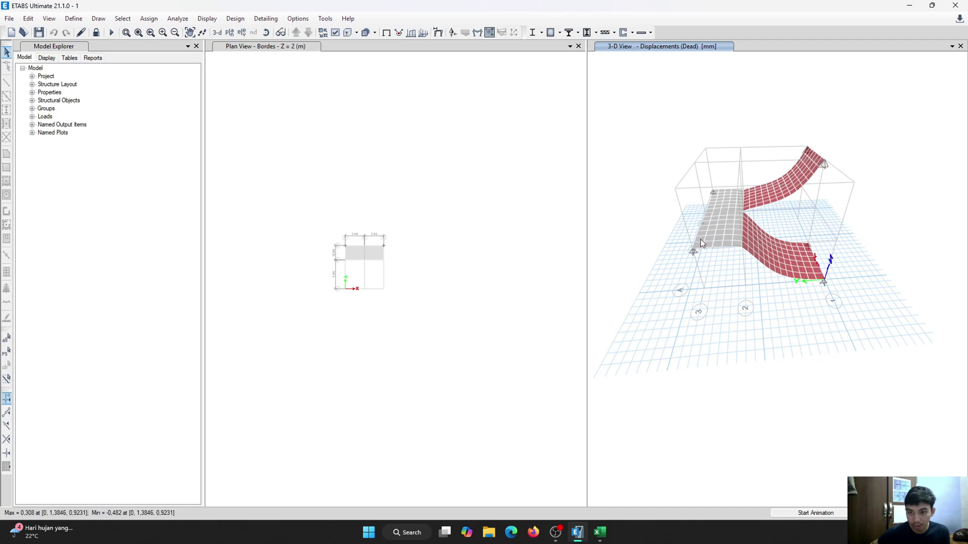
pyautogui.moveTo(706, 238)
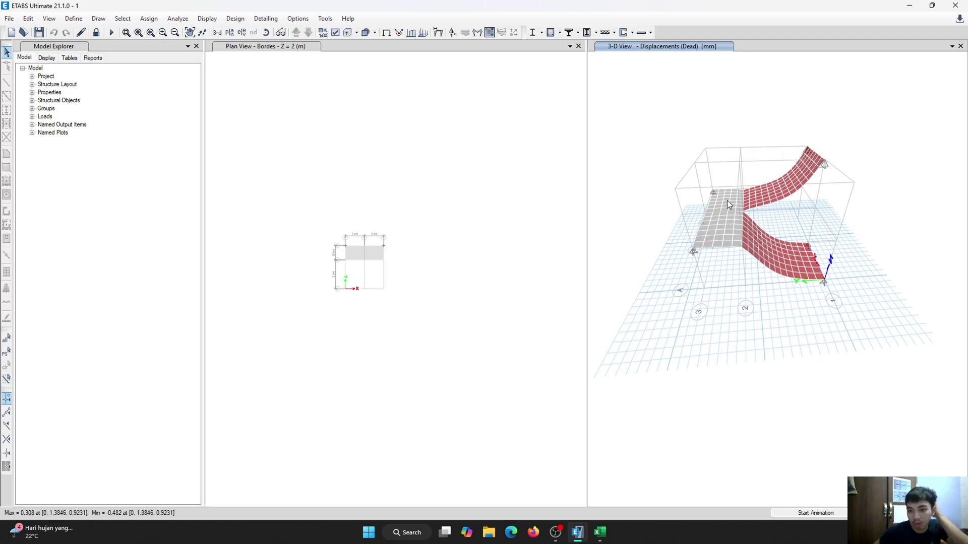
pyautogui.moveTo(716, 206)
pyautogui.scroll(2, 716, 206)
pyautogui.scroll(-3, 718, 206)
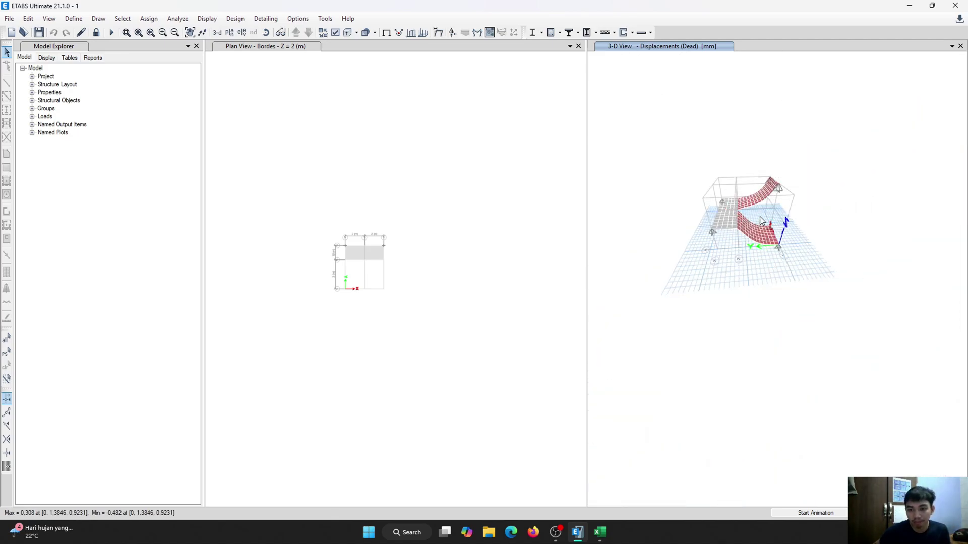
pyautogui.scroll(1, 761, 218)
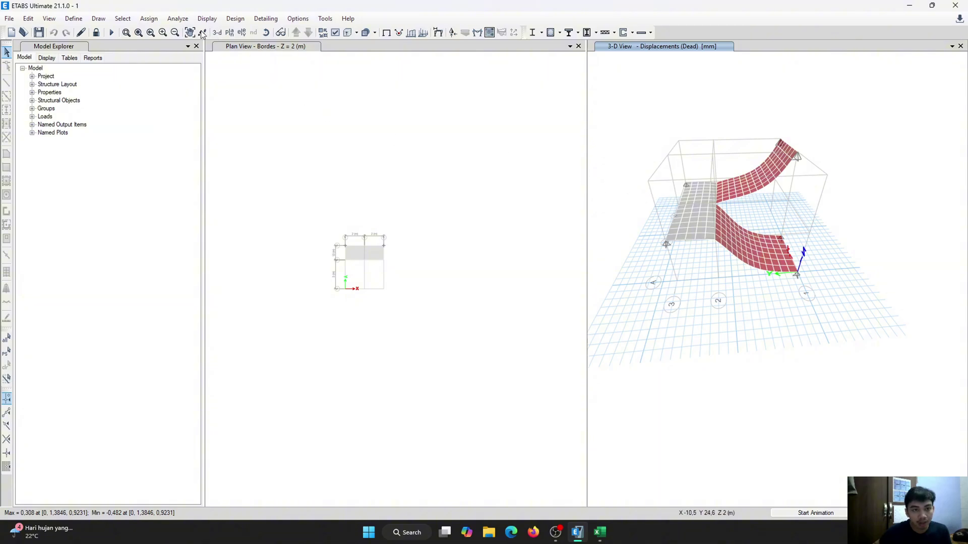
pyautogui.scroll(2, 755, 240)
pyautogui.scroll(-3, 755, 240)
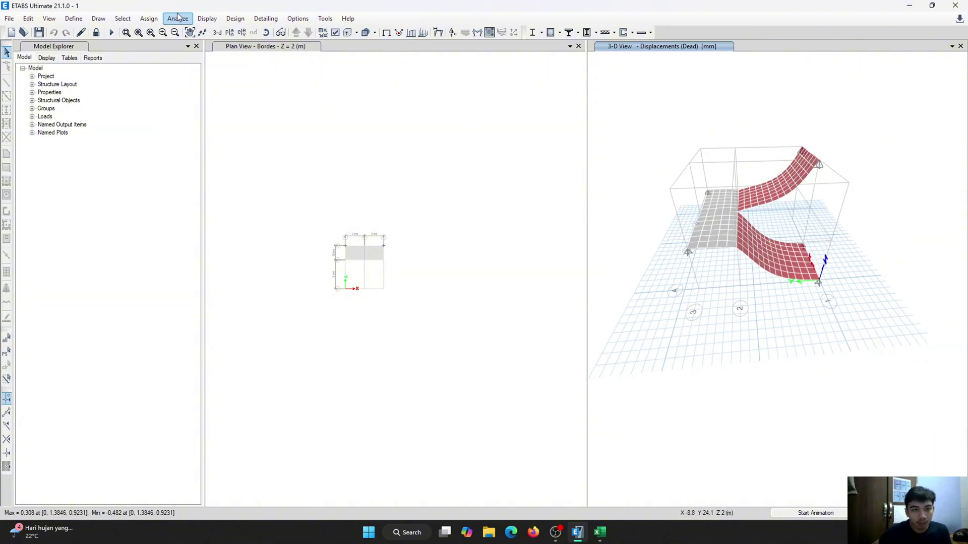
# Step: Display the shells' resultant M22 moment diagram for the combination KOMBINASI 1,2 DL + 1,6 LL and examine its contours on the staircase
pyautogui.click(206, 20)
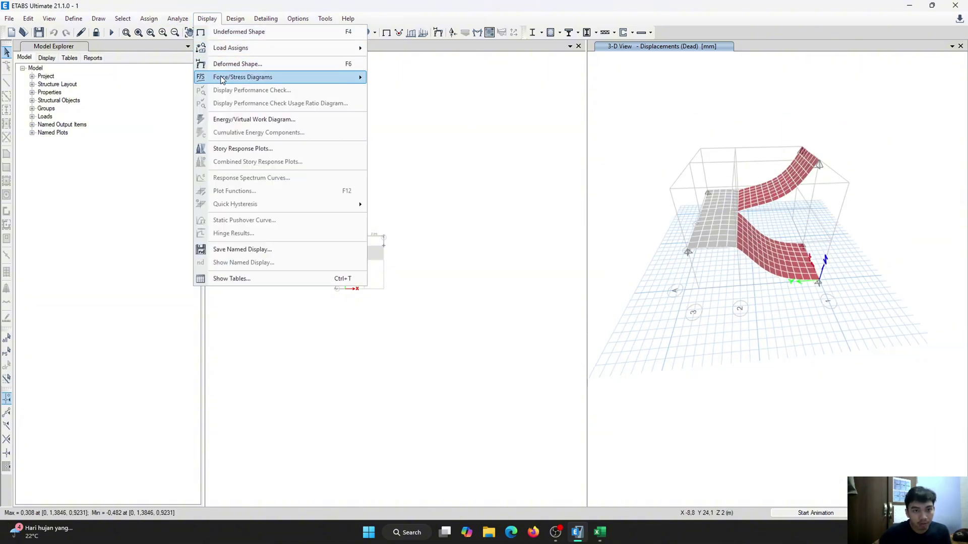
pyautogui.moveTo(224, 79)
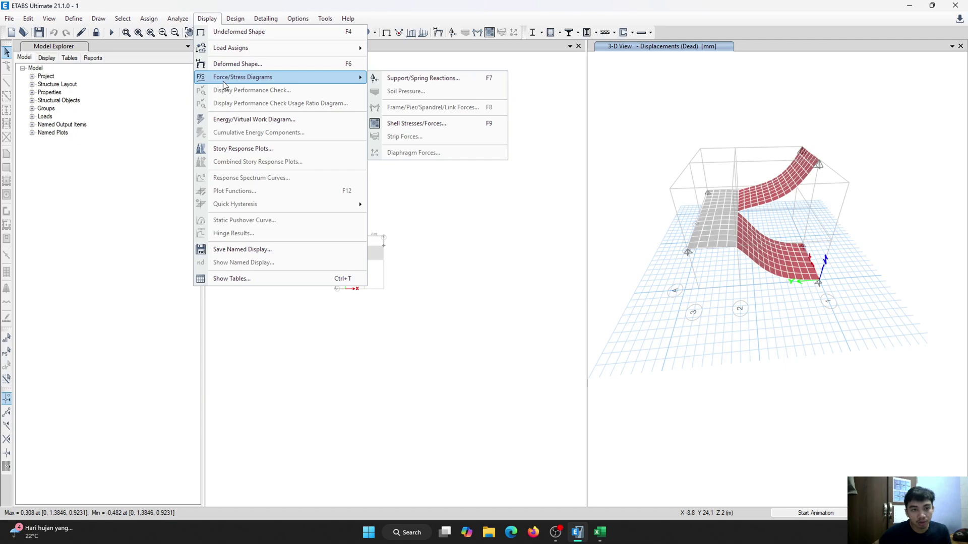
pyautogui.click(431, 124)
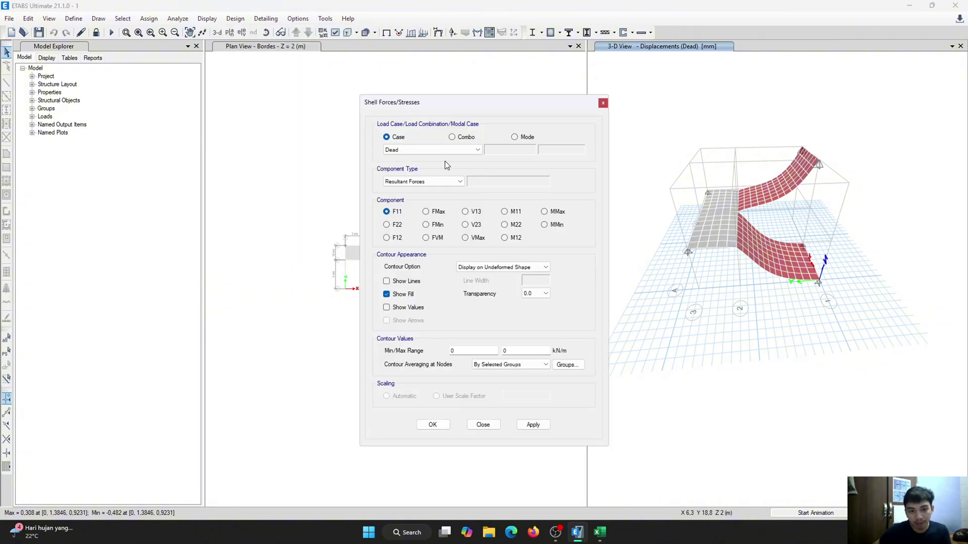
pyautogui.click(452, 137)
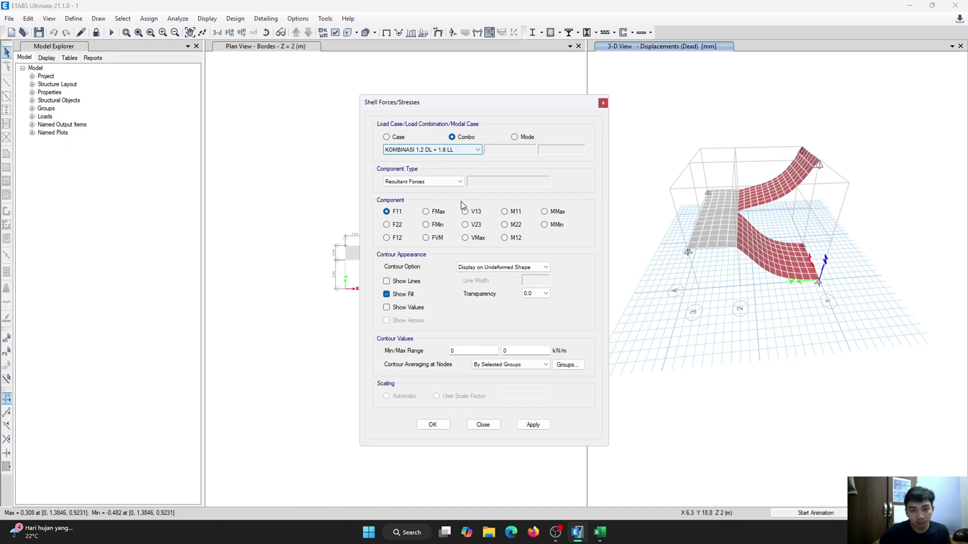
pyautogui.click(506, 225)
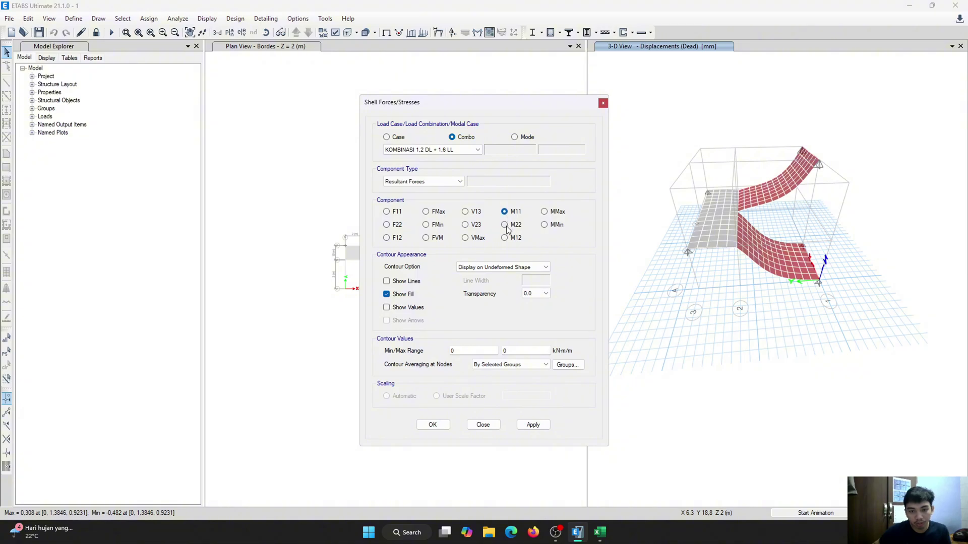
pyautogui.click(506, 226)
pyautogui.click(442, 426)
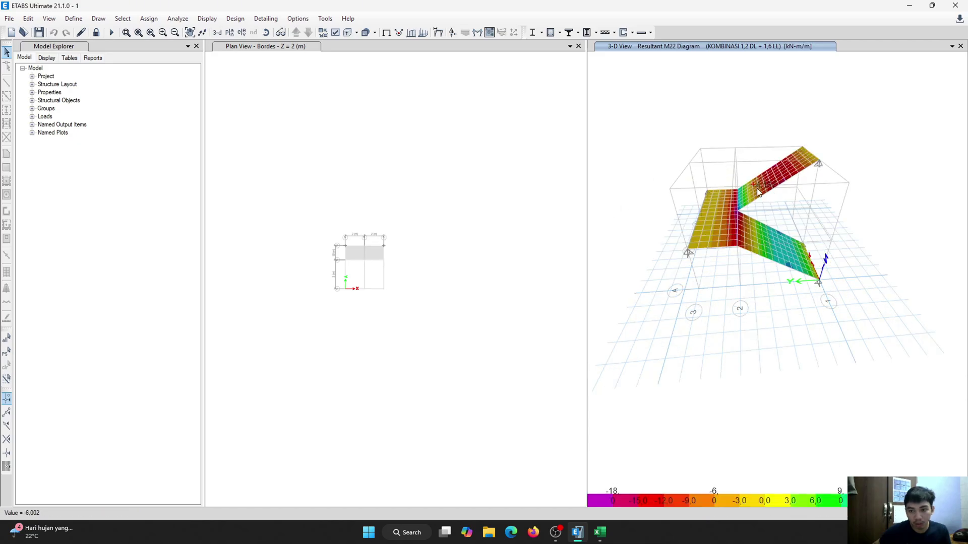
pyautogui.scroll(3, 759, 184)
pyautogui.scroll(-3, 758, 180)
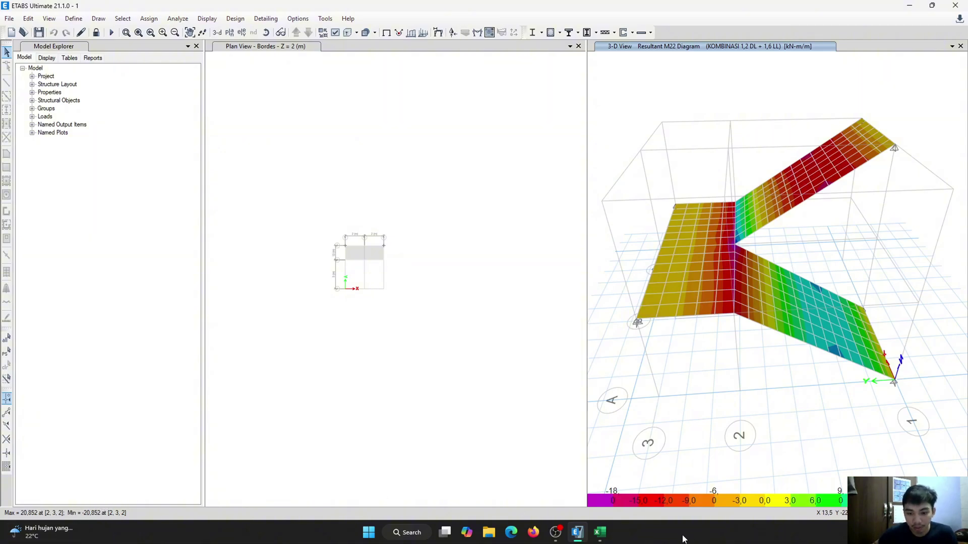
# Step: Switch to the Excel workbook PERHITUNGAN_DSG_KELOMPOK_8 FINAL and look through its sheets for SLAB TANGGA
pyautogui.moveTo(600, 532)
pyautogui.click(605, 499)
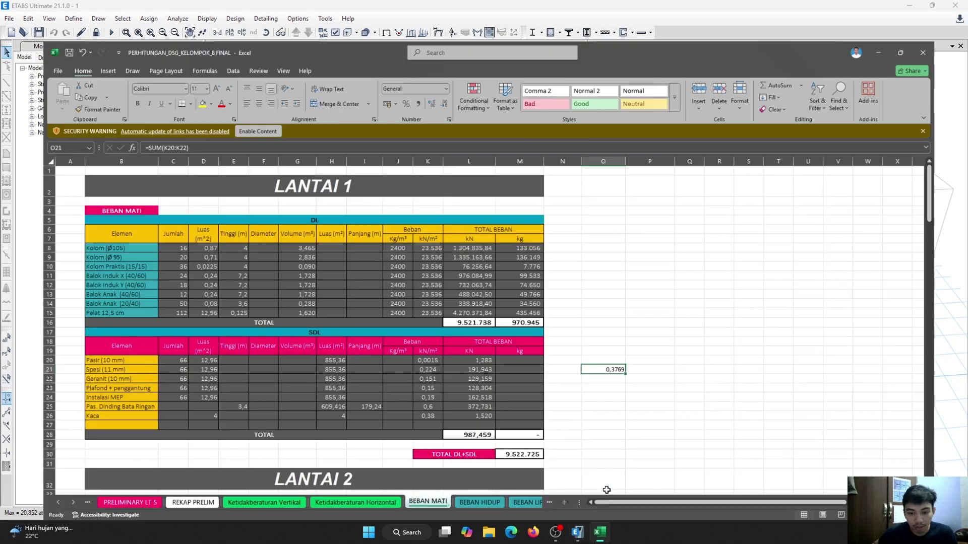
pyautogui.click(527, 503)
pyautogui.click(531, 501)
pyautogui.click(530, 501)
pyautogui.click(532, 501)
pyautogui.click(533, 501)
pyautogui.click(535, 501)
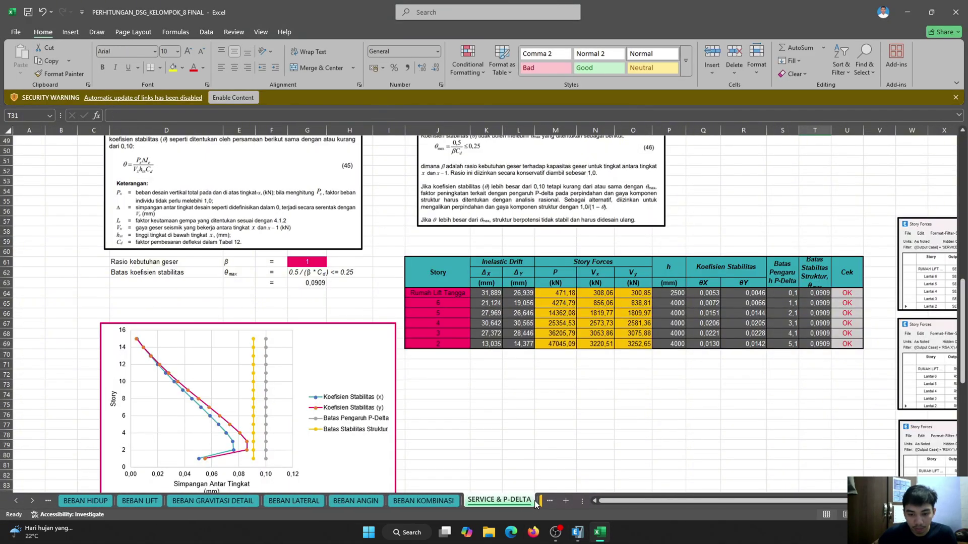
pyautogui.click(541, 501)
pyautogui.click(539, 500)
pyautogui.click(539, 500)
pyautogui.click(538, 500)
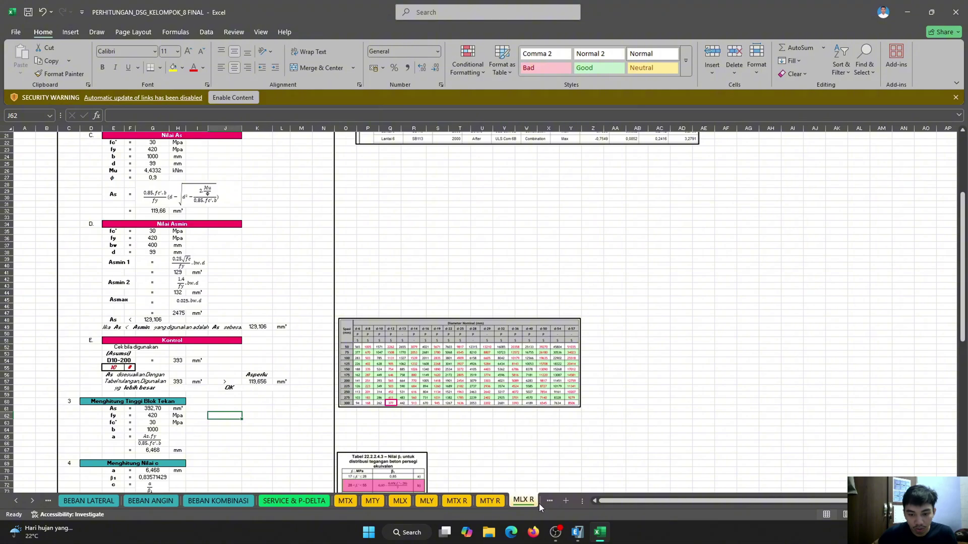
pyautogui.click(540, 504)
pyautogui.click(540, 504)
pyautogui.click(540, 504)
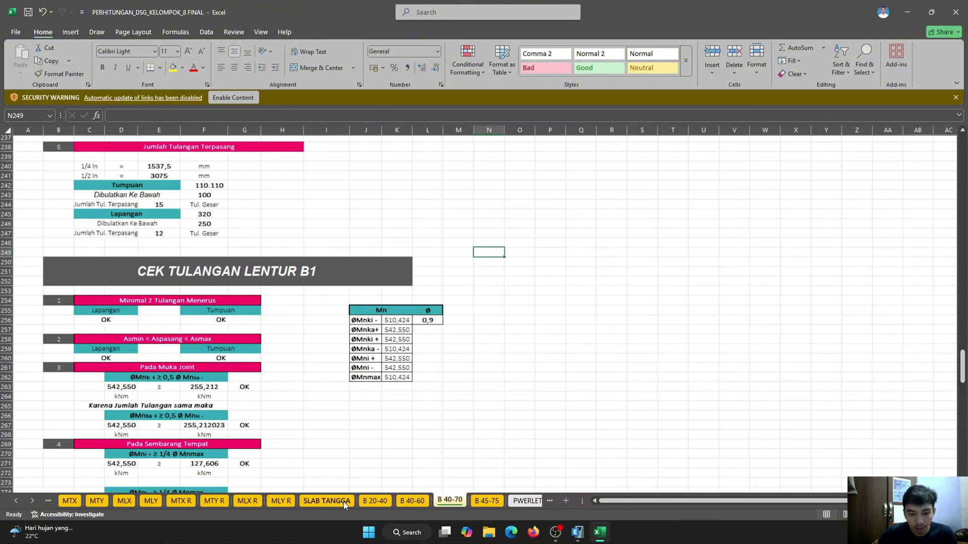